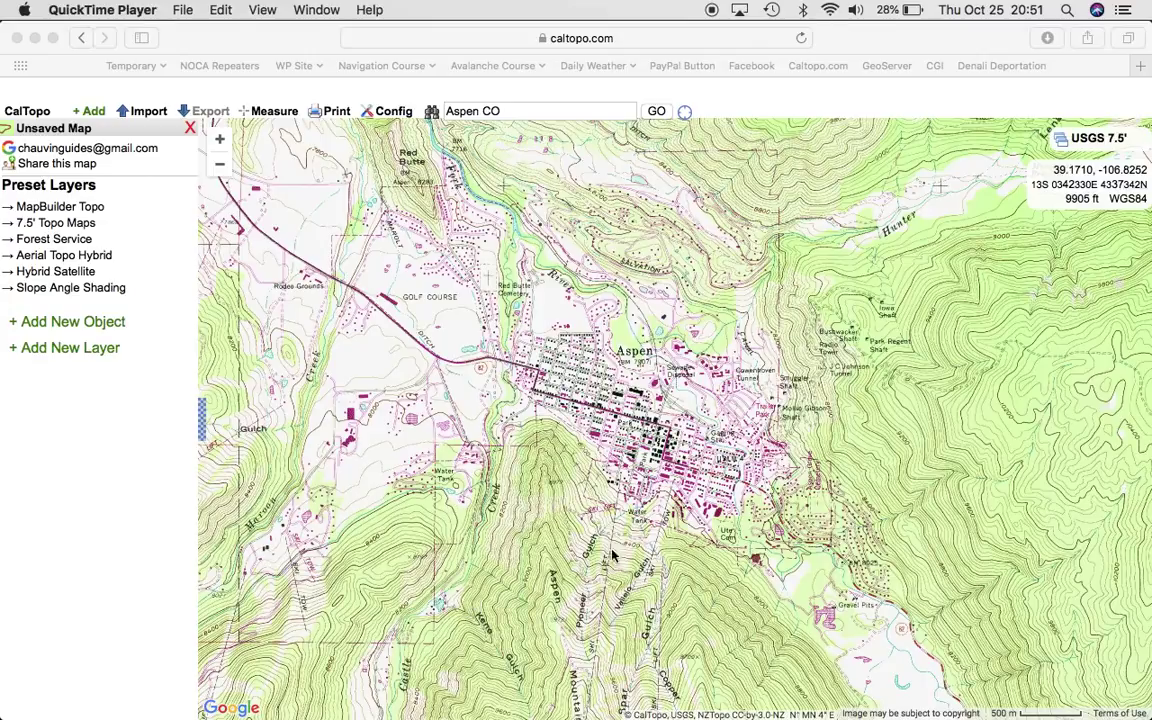
pyautogui.click(806, 528)
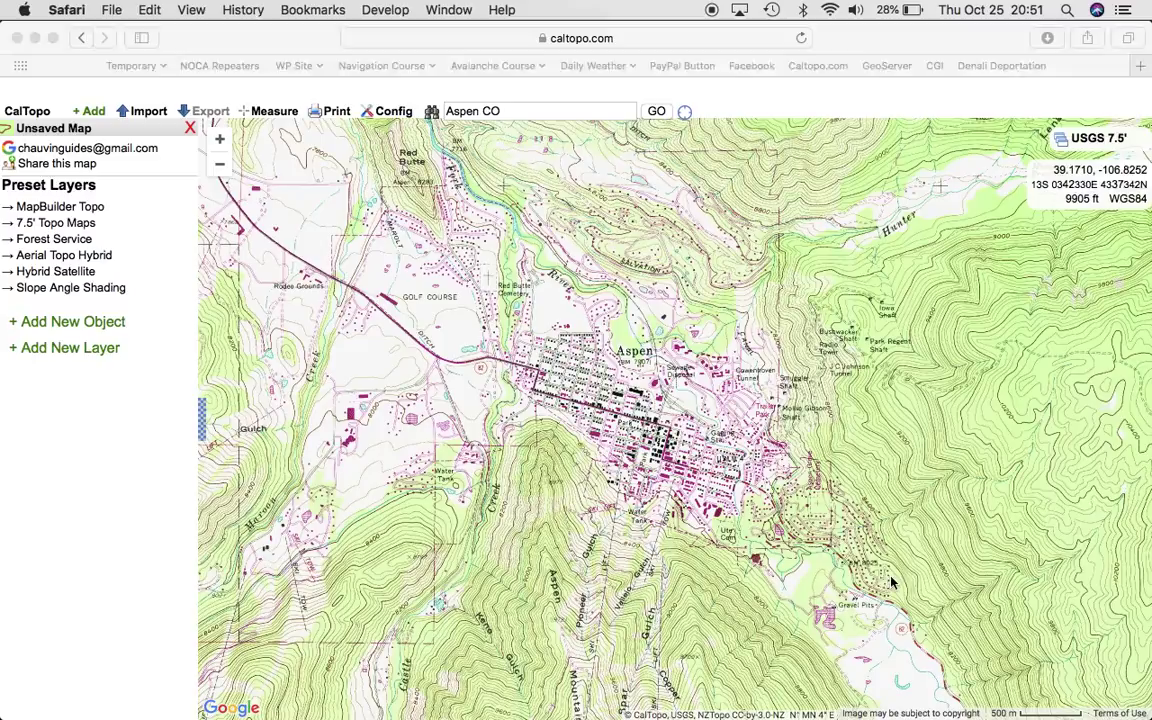
pyautogui.moveTo(820, 540); pyautogui.dragTo(610, 445)
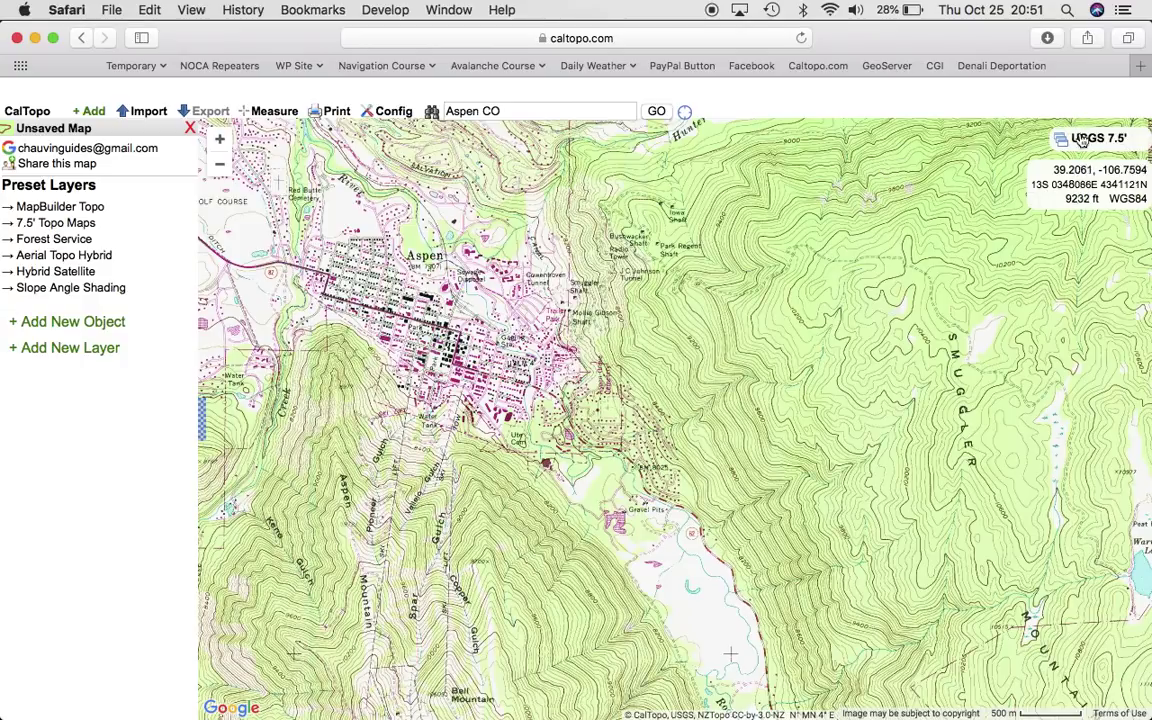
pyautogui.moveTo(1091, 143)
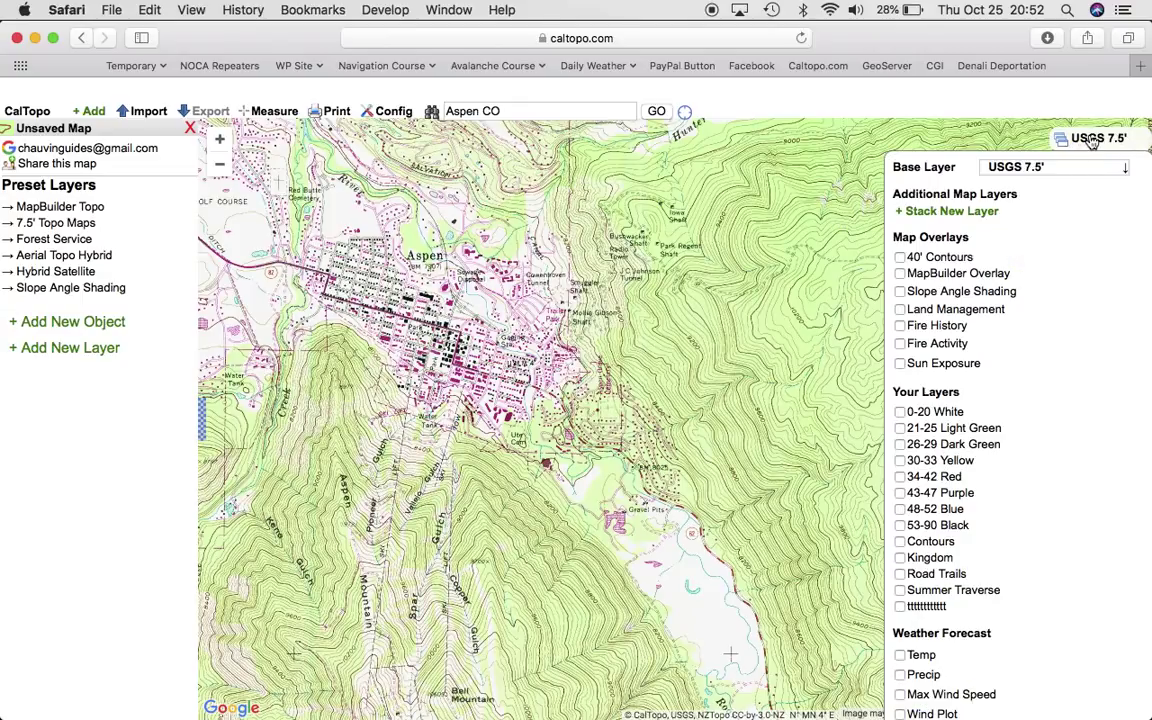
pyautogui.click(985, 211)
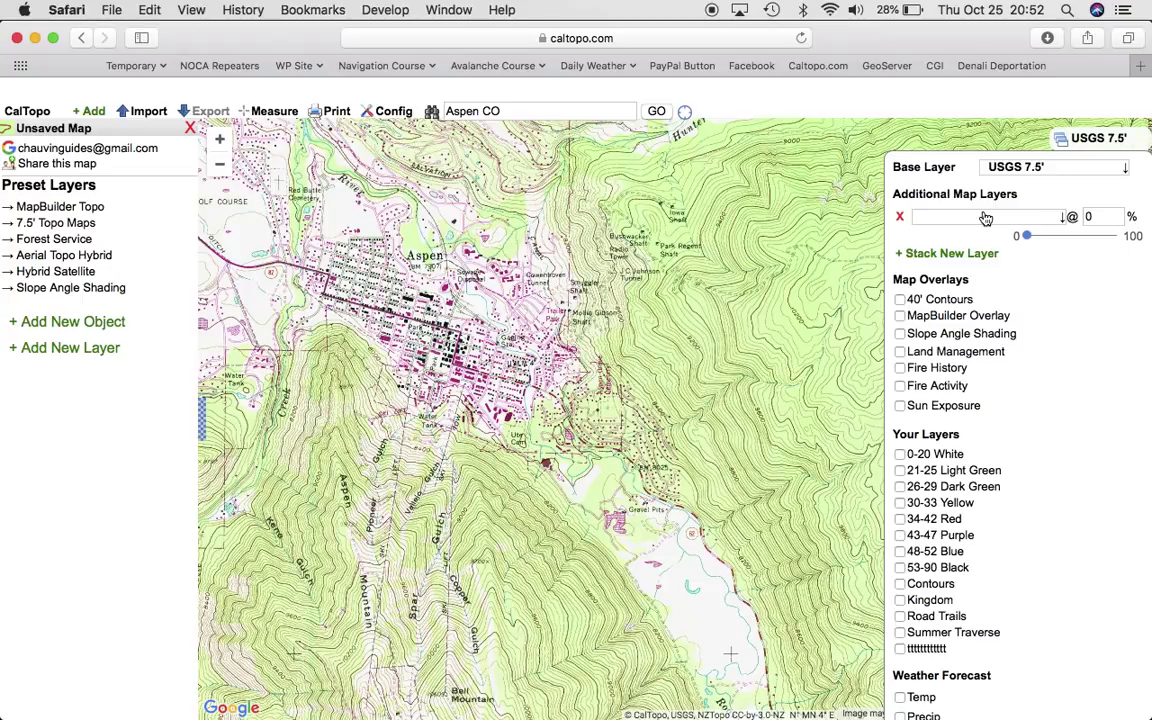
pyautogui.click(985, 218)
pyautogui.click(899, 216)
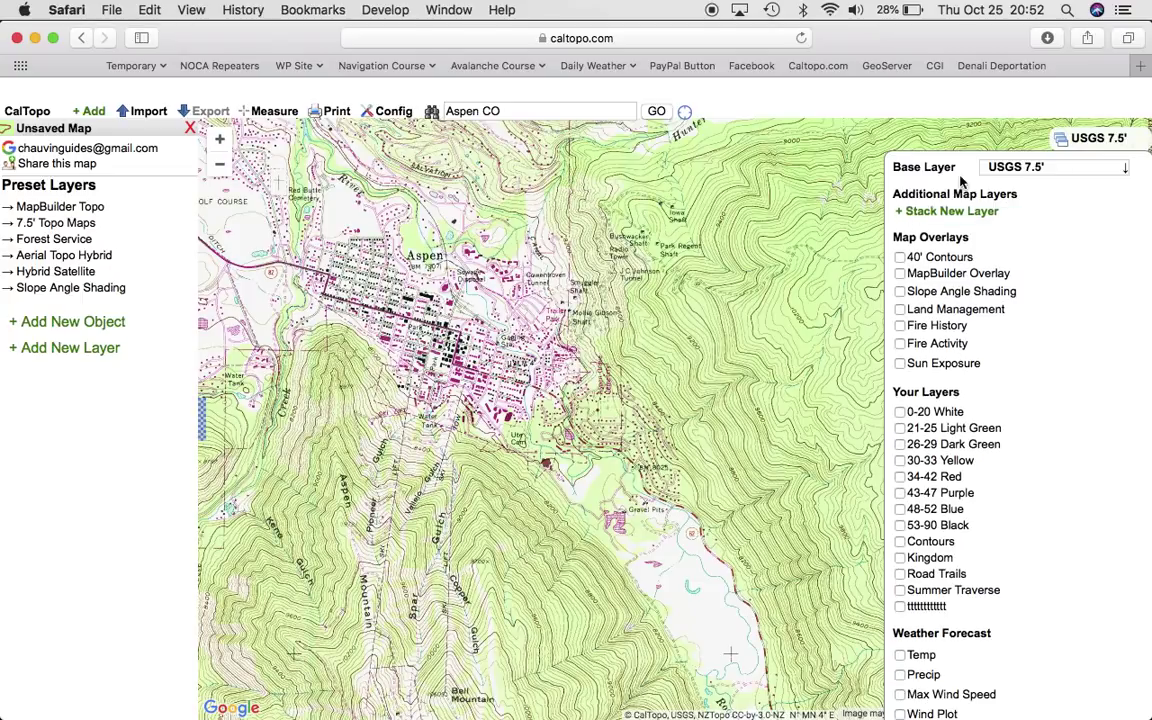
# Change the base layer to the Forest Service topographic map FSTopo (2013).
pyautogui.click(1042, 170)
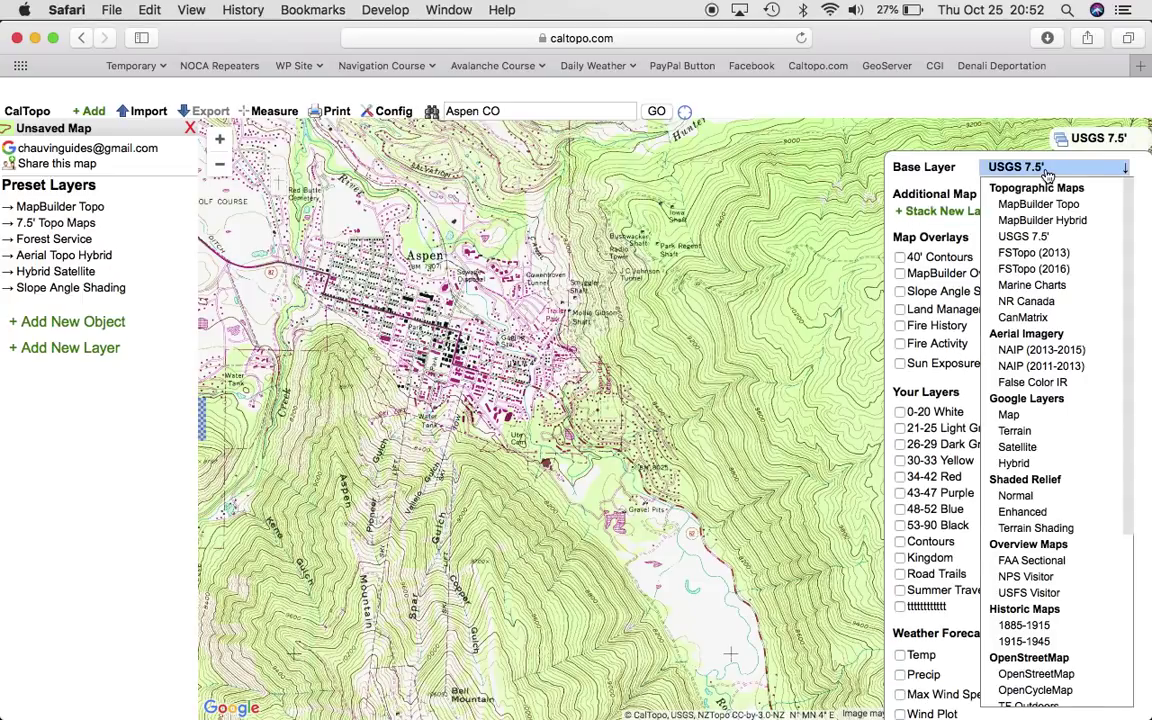
pyautogui.click(1050, 256)
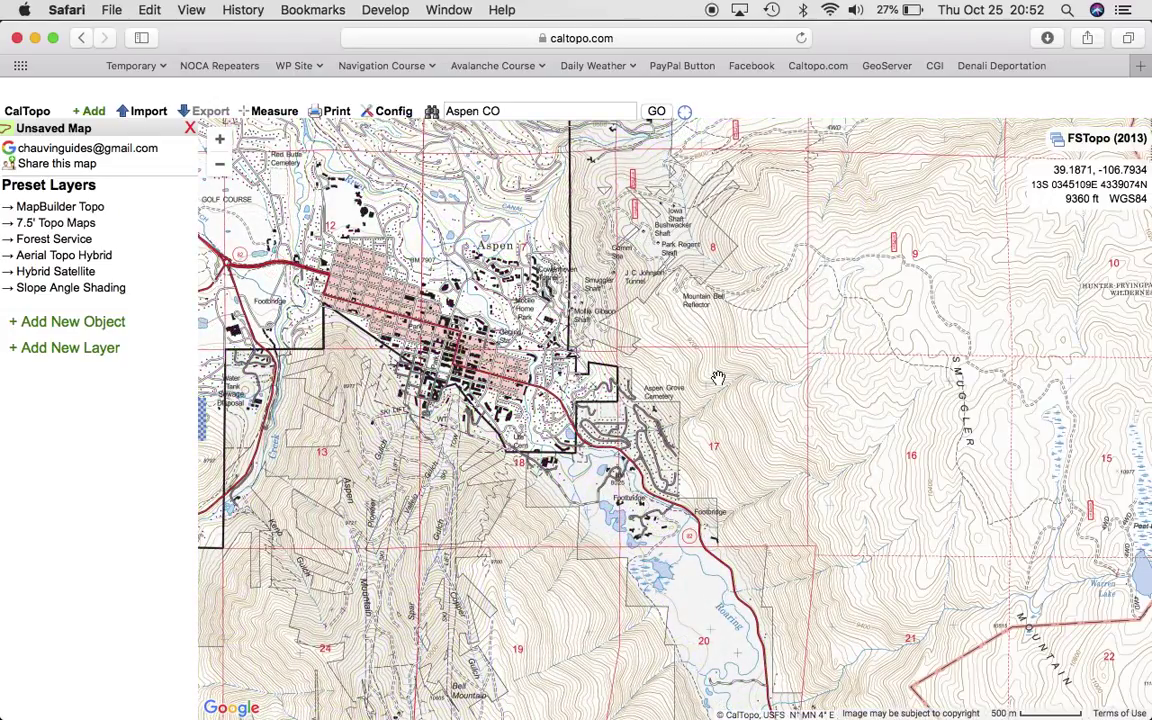
# Switch the base layer to TF Outdoors and examine the ski runs and trails around and west of Aspen.
pyautogui.moveTo(1147, 160)
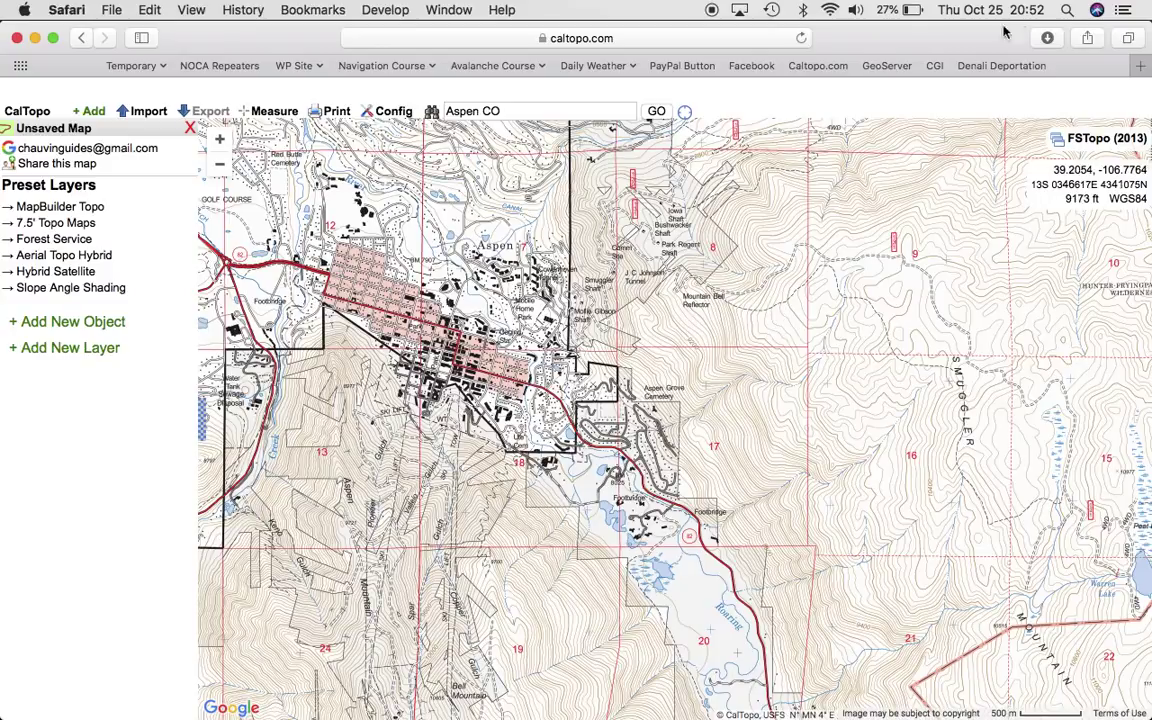
pyautogui.moveTo(1100, 138)
pyautogui.click(1085, 168)
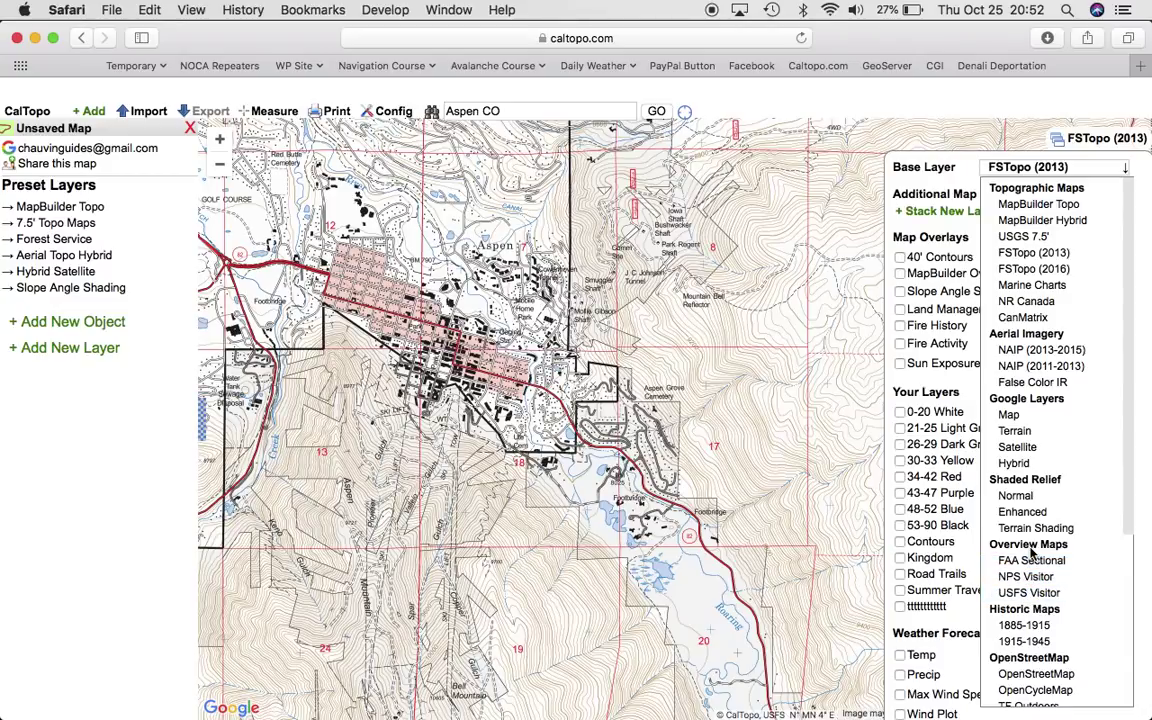
pyautogui.scroll(-2, 1040, 628)
pyautogui.scroll(-2, 1043, 632)
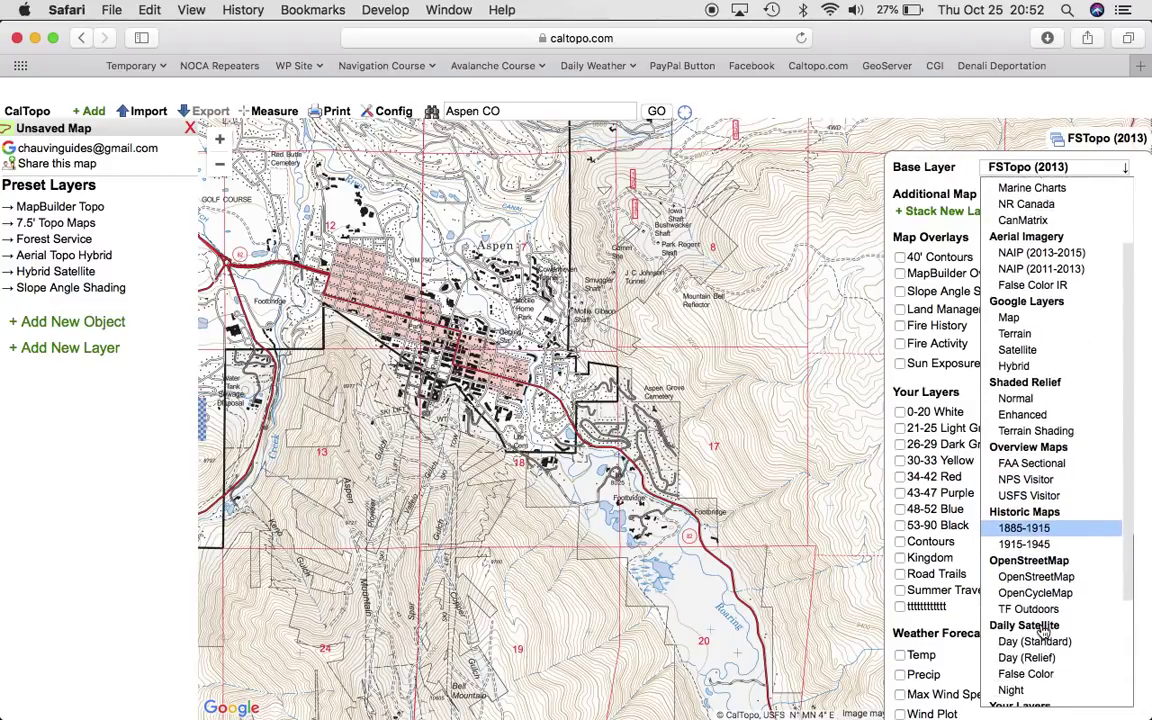
pyautogui.click(1038, 612)
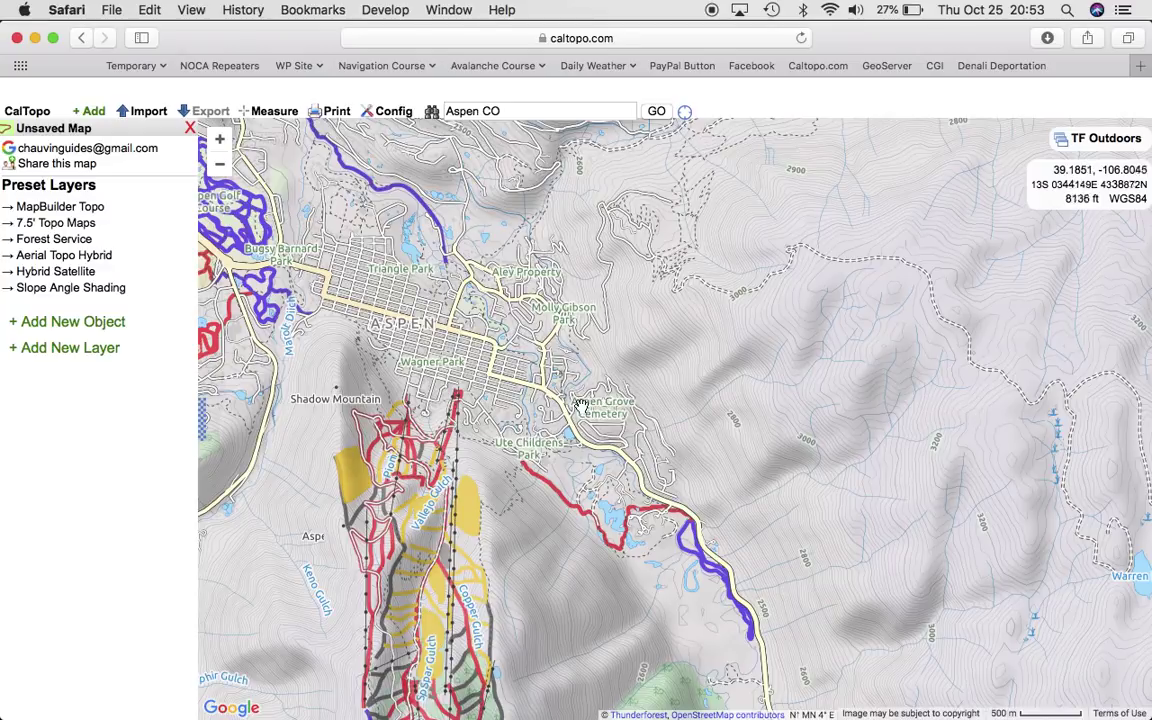
pyautogui.moveTo(536, 590); pyautogui.dragTo(722, 507)
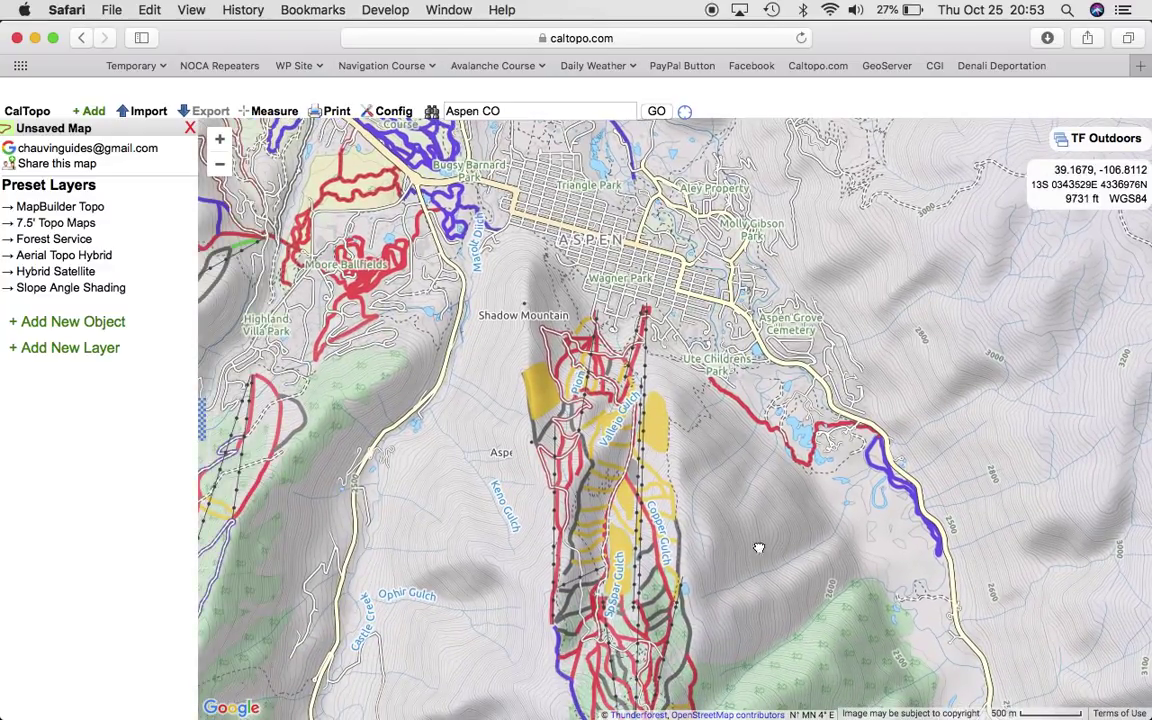
pyautogui.moveTo(759, 545); pyautogui.dragTo(848, 604)
pyautogui.moveTo(545, 532); pyautogui.dragTo(652, 633)
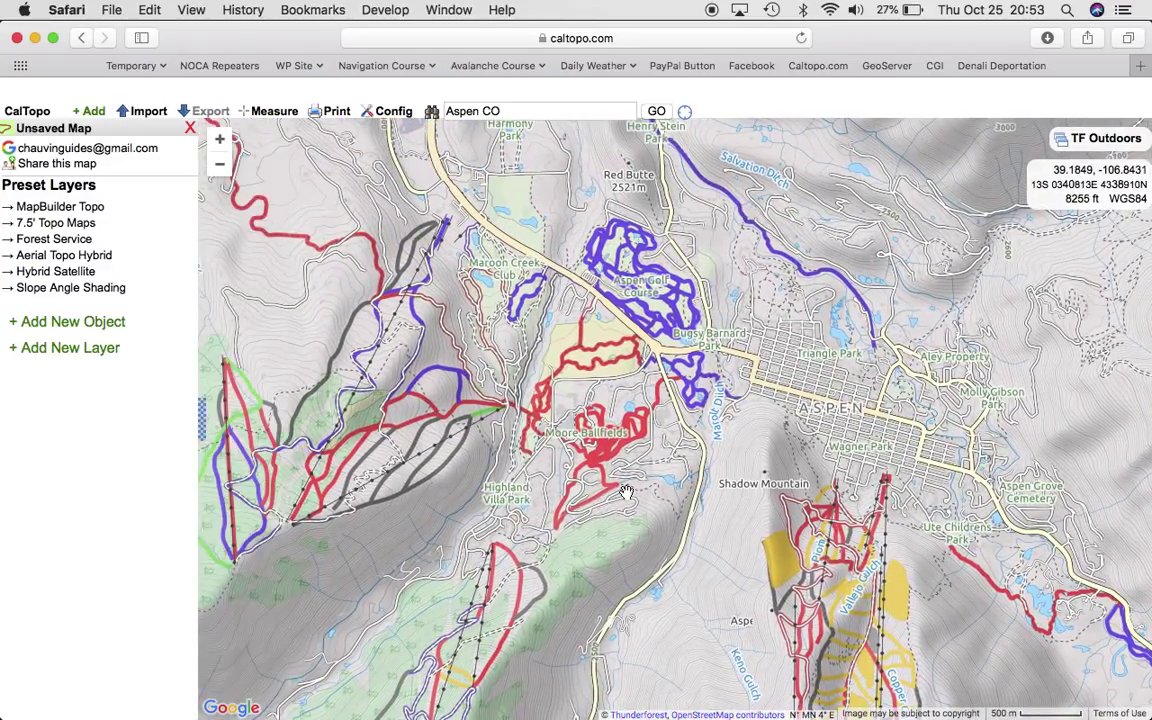
pyautogui.moveTo(563, 443); pyautogui.dragTo(645, 460)
# Return the base layer to FSTopo (2013) for the area west of Aspen.
pyautogui.moveTo(1080, 133)
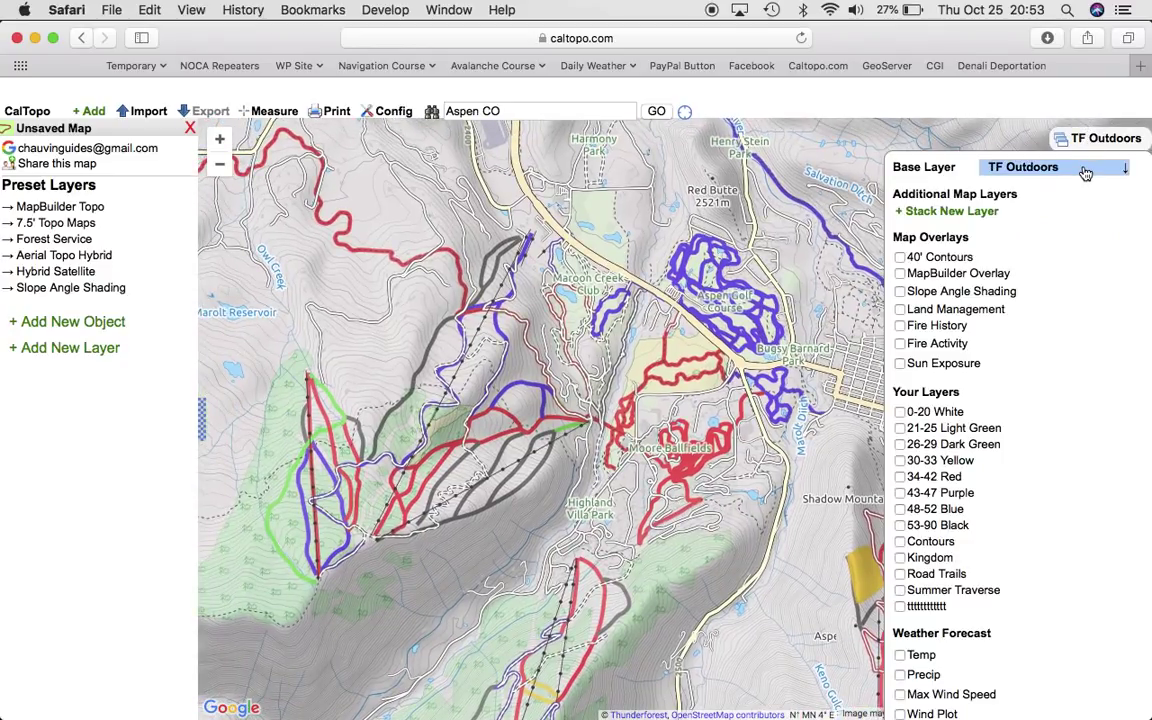
pyautogui.click(1085, 170)
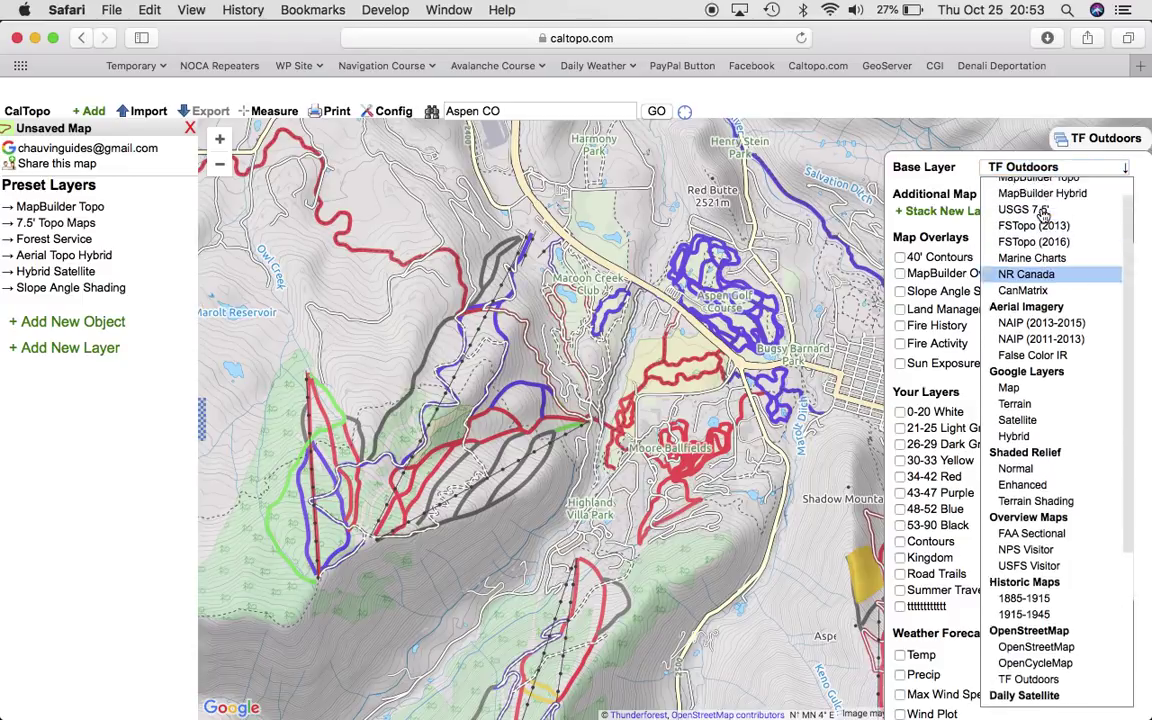
pyautogui.scroll(3, 1043, 212)
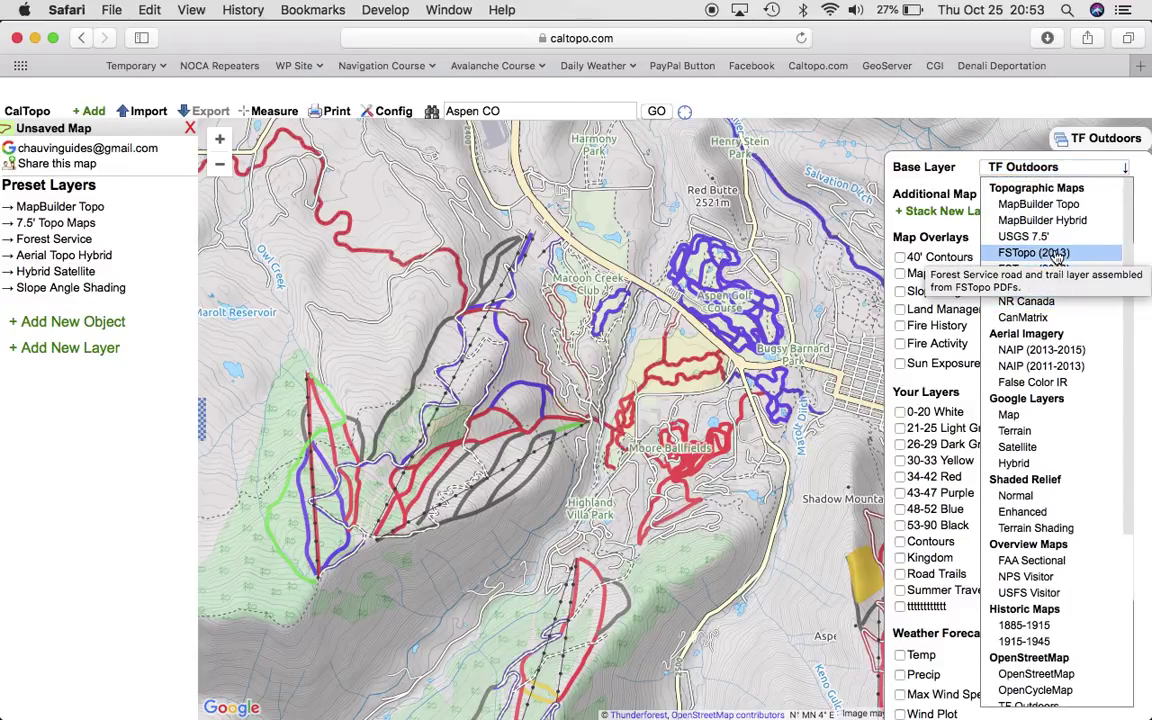
pyautogui.click(1035, 253)
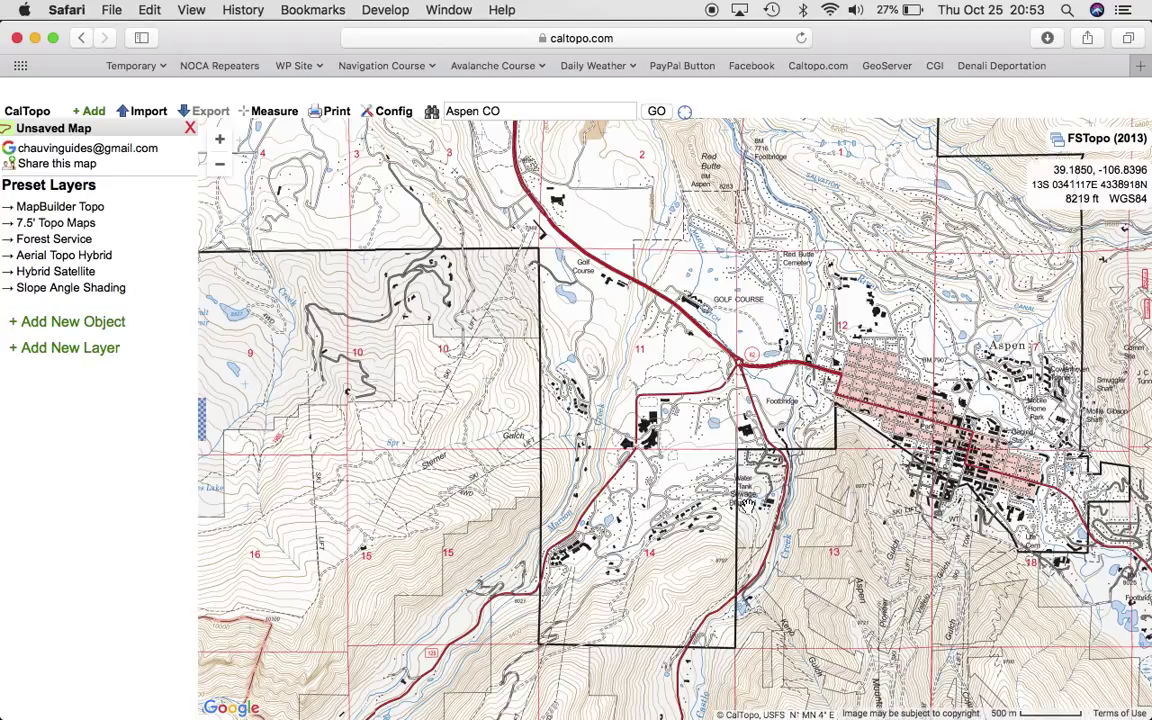
# Set the base layer to the FSTopo (2016) edition for comparison with the 2013 edition.
pyautogui.moveTo(1100, 142)
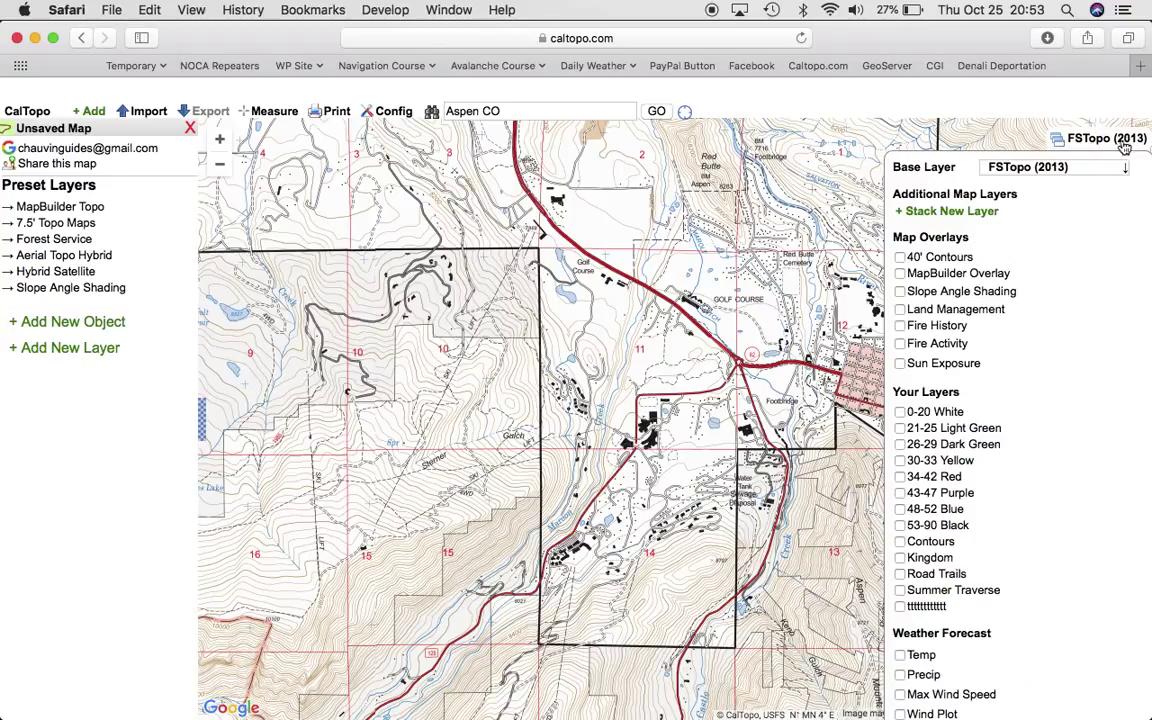
pyautogui.click(1094, 169)
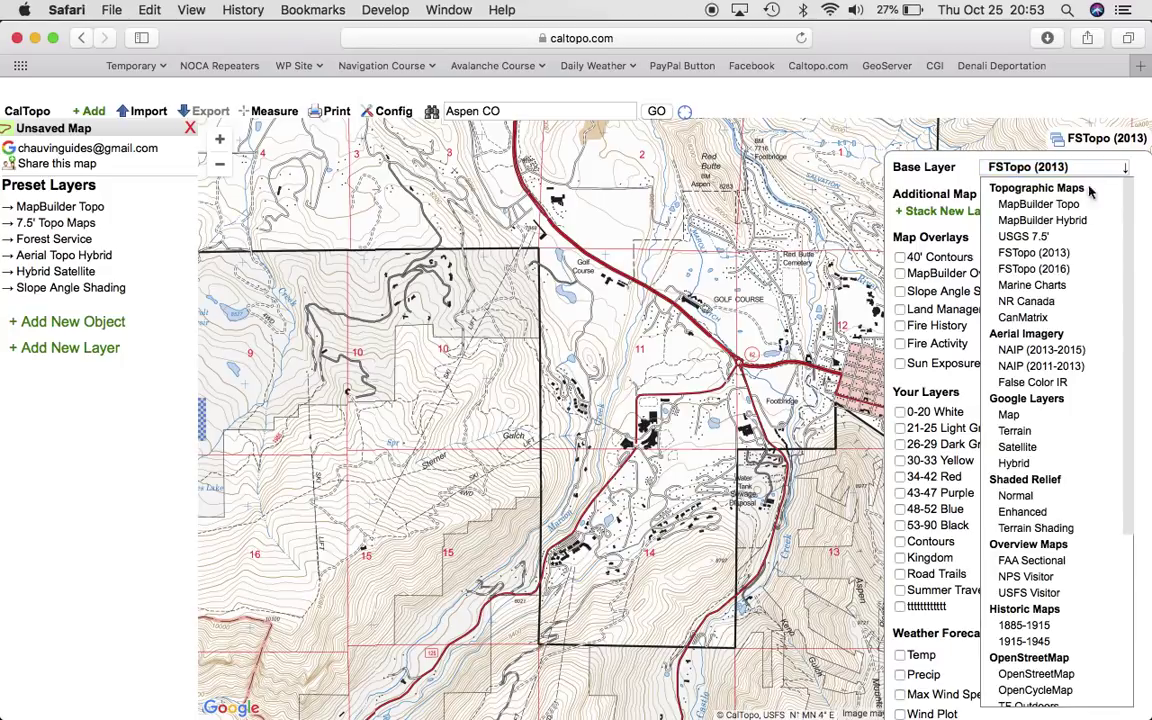
pyautogui.click(1066, 270)
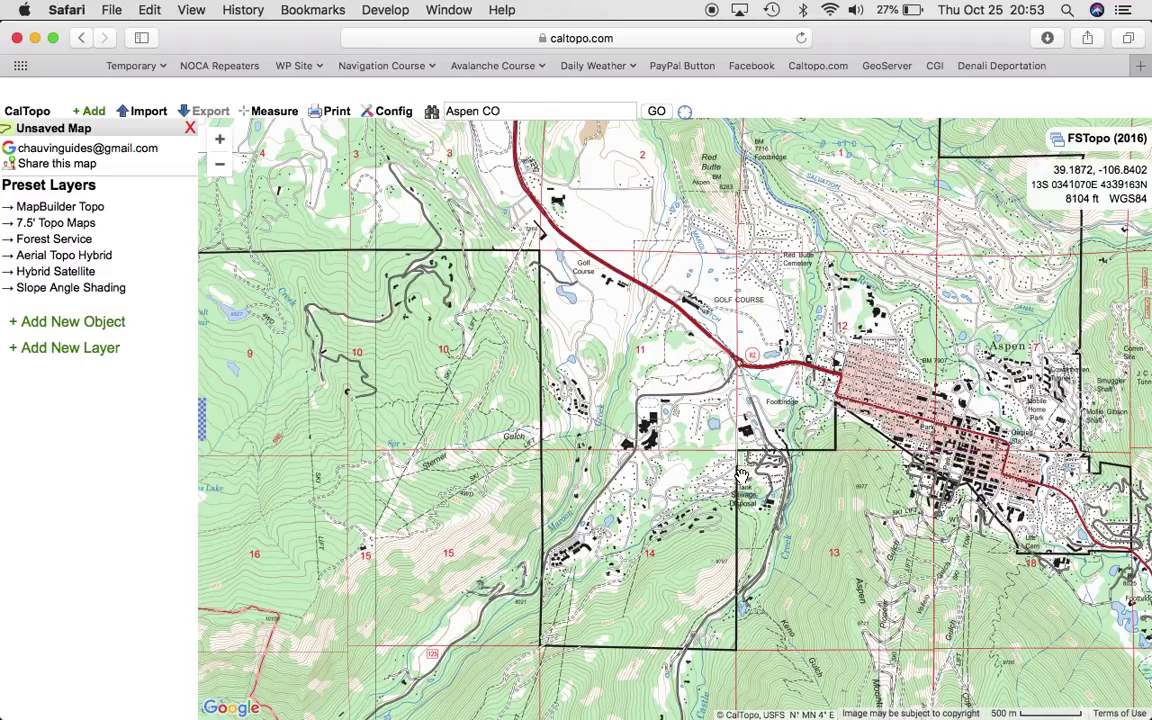
# Replace the location search with "Roger's Pass" and go to that place on the map.
pyautogui.moveTo(505, 111); pyautogui.dragTo(396, 92)
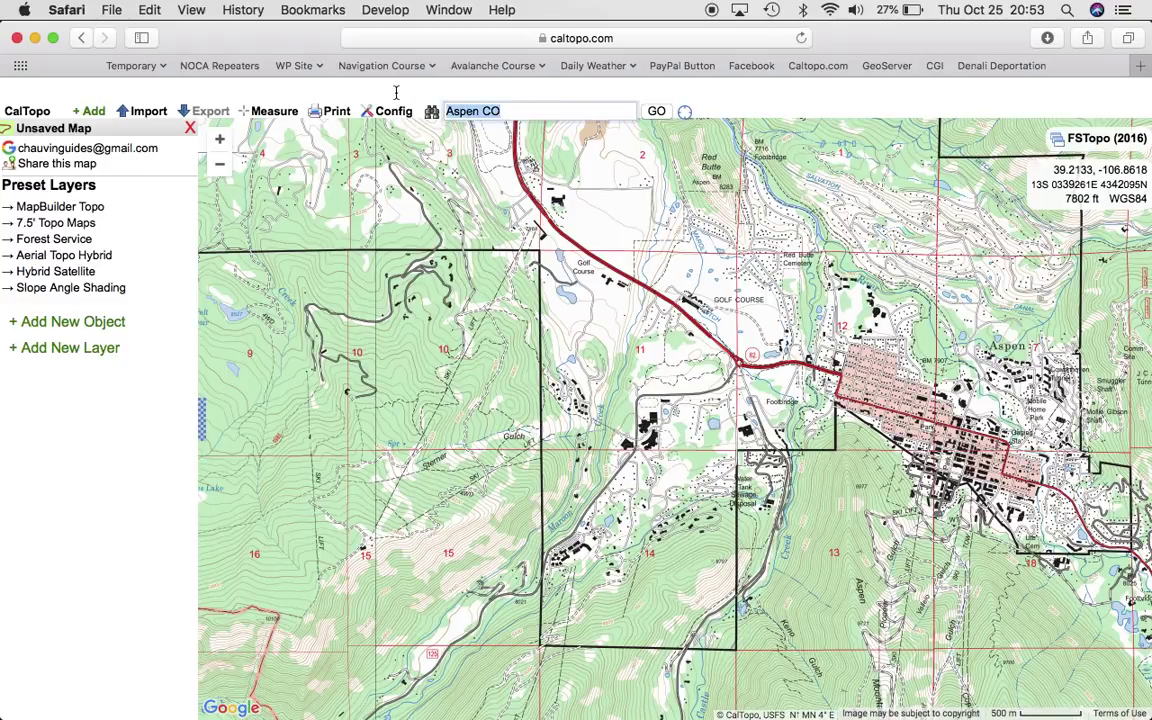
pyautogui.write('R')
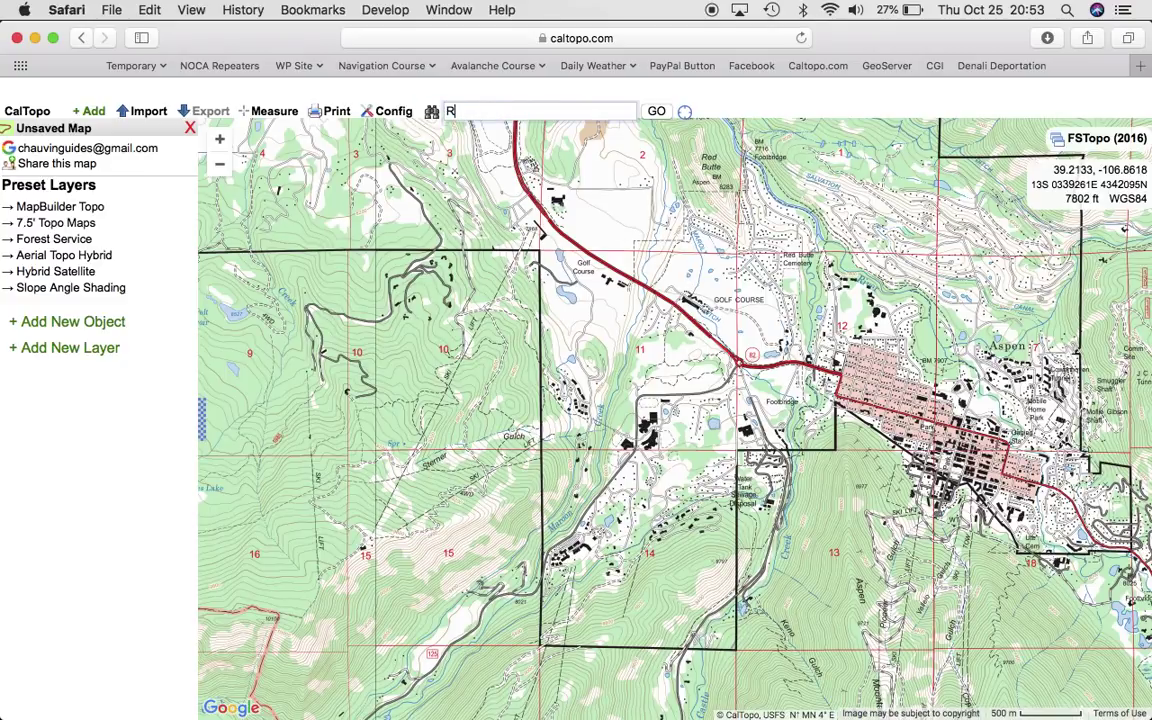
pyautogui.write("oger's Pass")
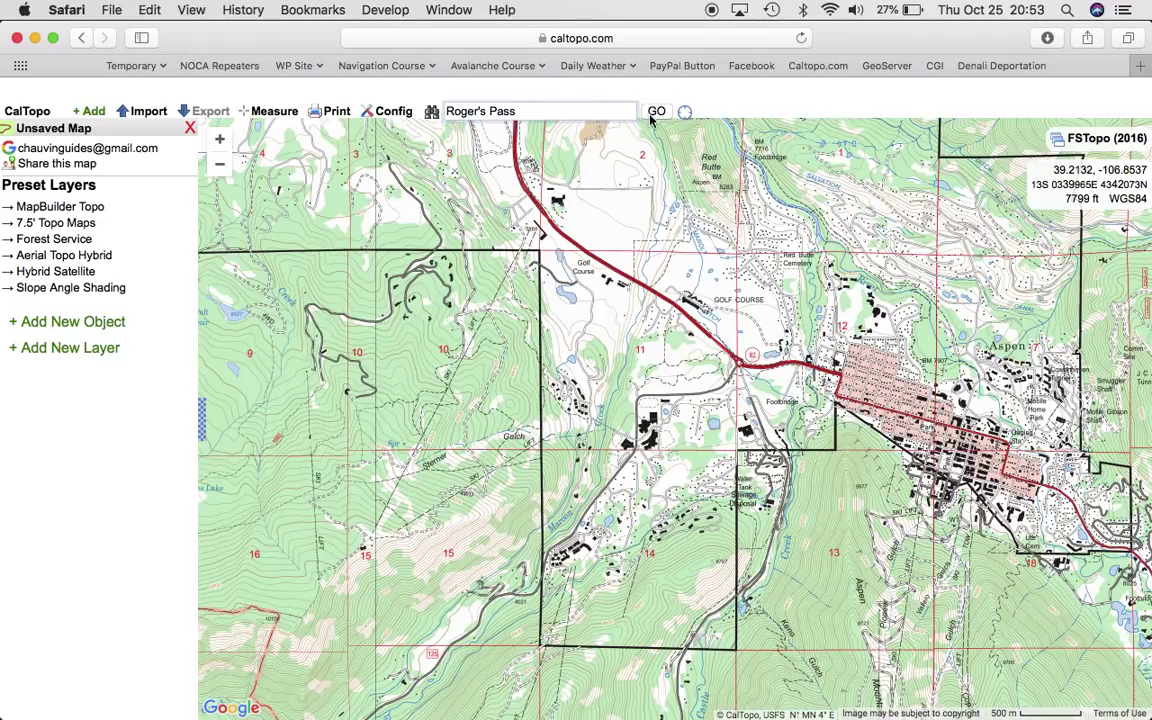
pyautogui.click(655, 112)
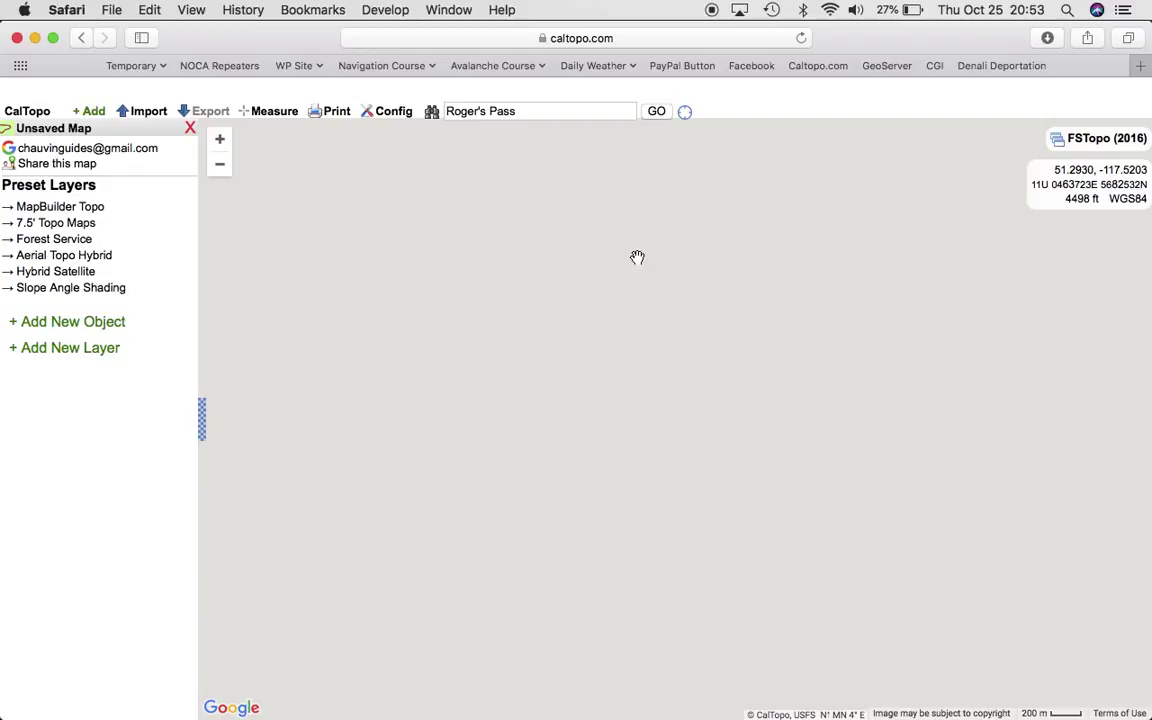
# Set the base layer to USGS 7.5' for the Roger's Pass area.
pyautogui.moveTo(1085, 150)
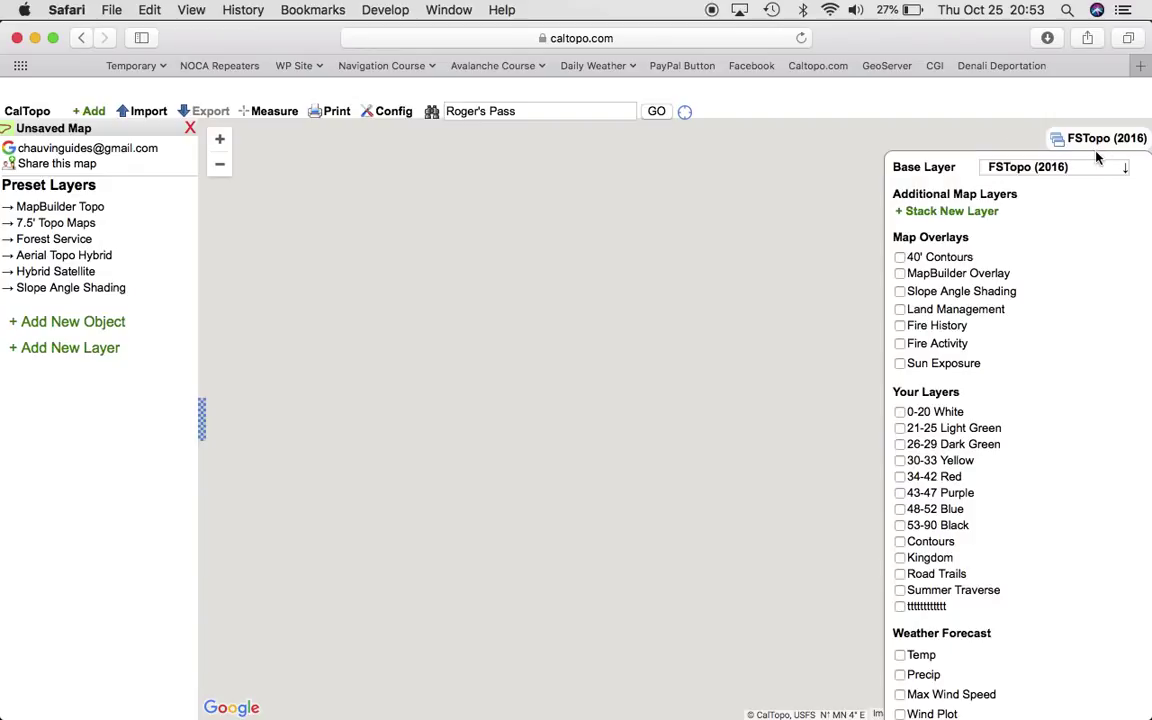
pyautogui.click(1095, 172)
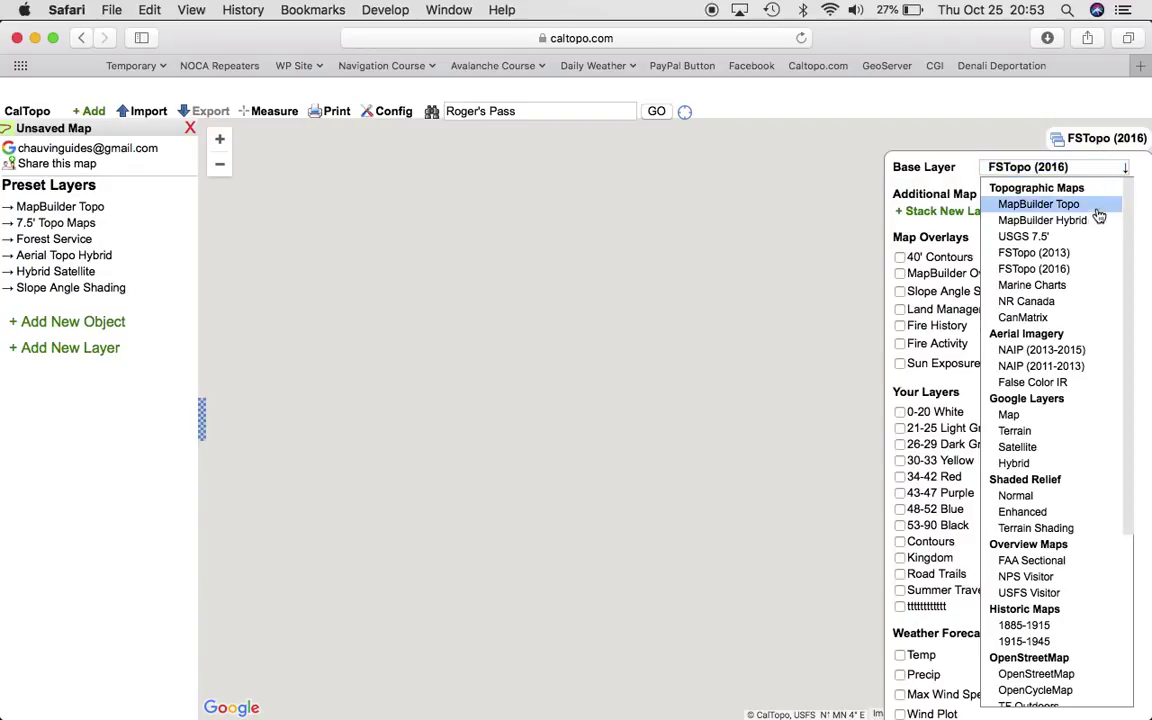
pyautogui.click(1072, 237)
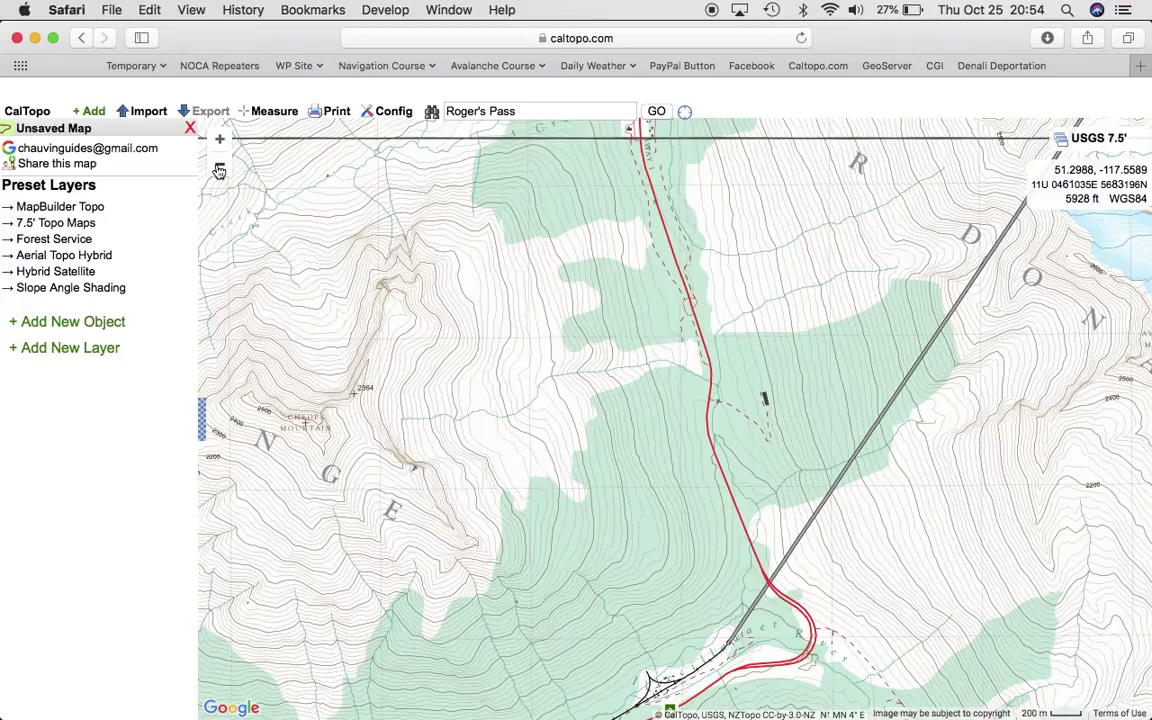
# Examine the extent of the USGS 7.5' layer's coverage across western Canada, Alaska and eastward to the Great Lakes and New England.
pyautogui.click(219, 170)
pyautogui.click(219, 170)
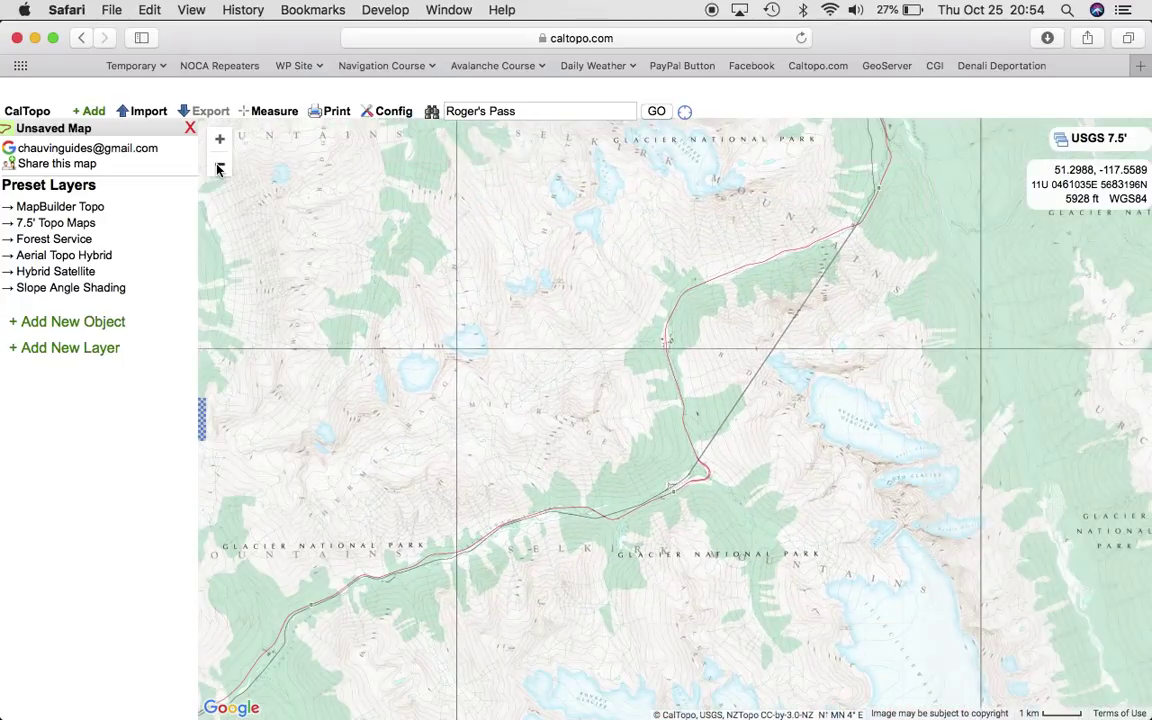
pyautogui.click(219, 170)
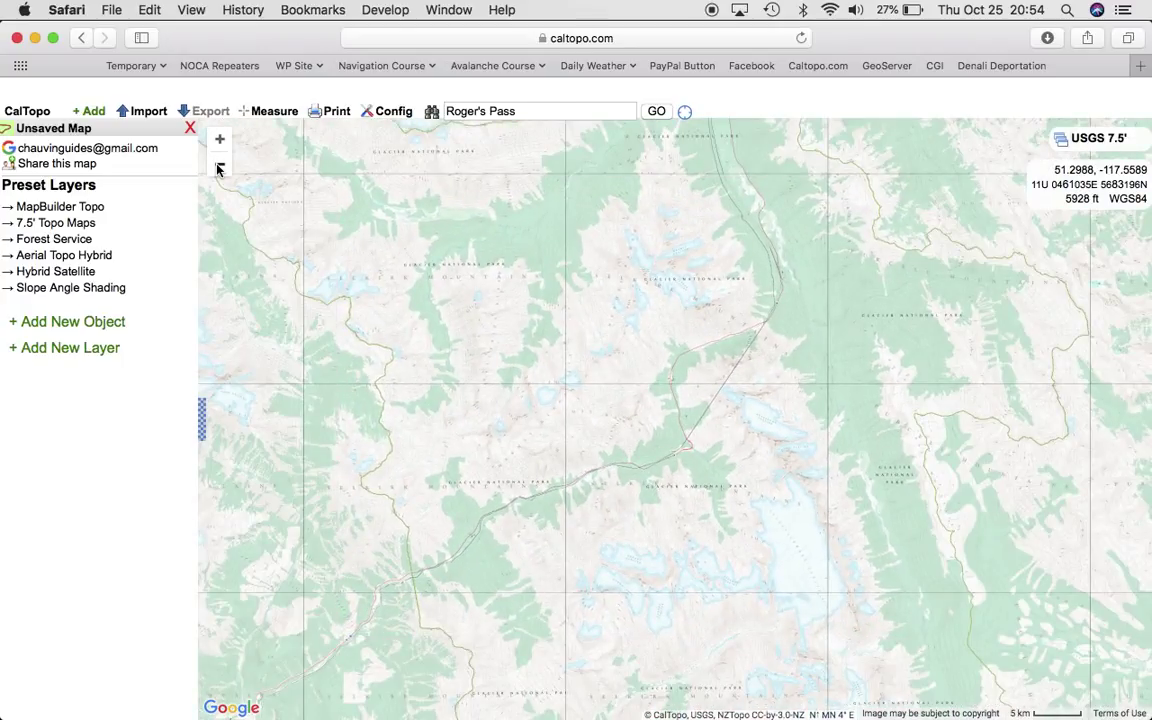
pyautogui.click(219, 170)
pyautogui.click(219, 170)
pyautogui.click(219, 170)
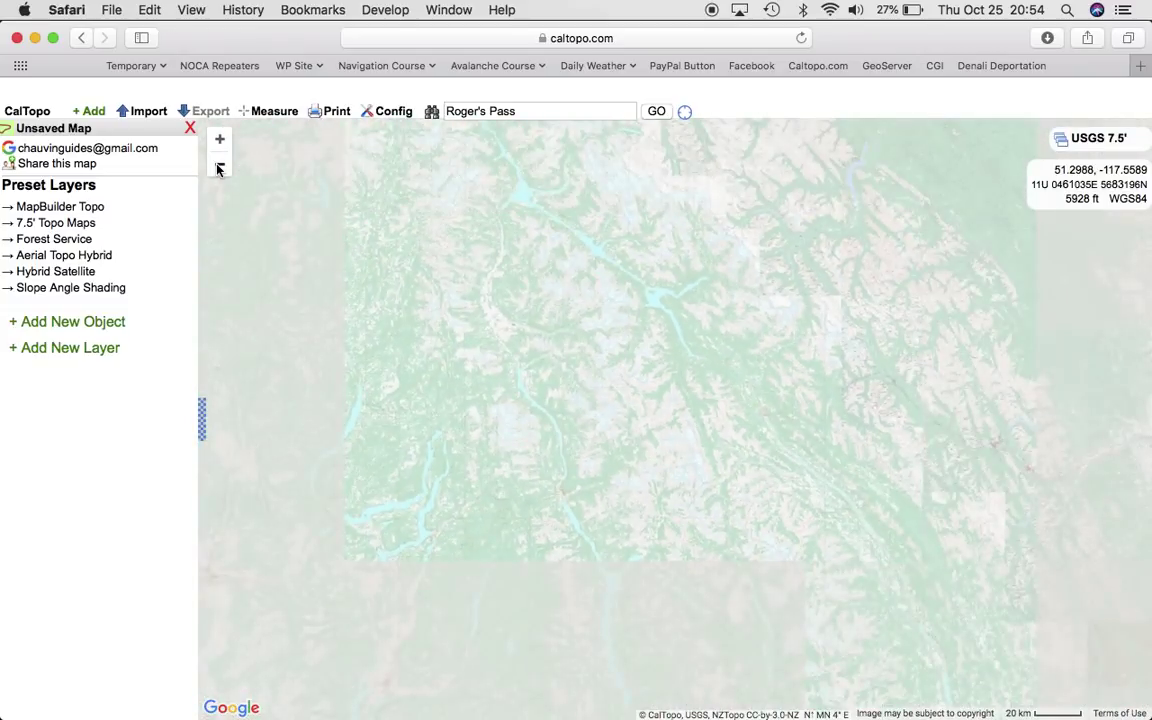
pyautogui.click(219, 170)
pyautogui.click(219, 170)
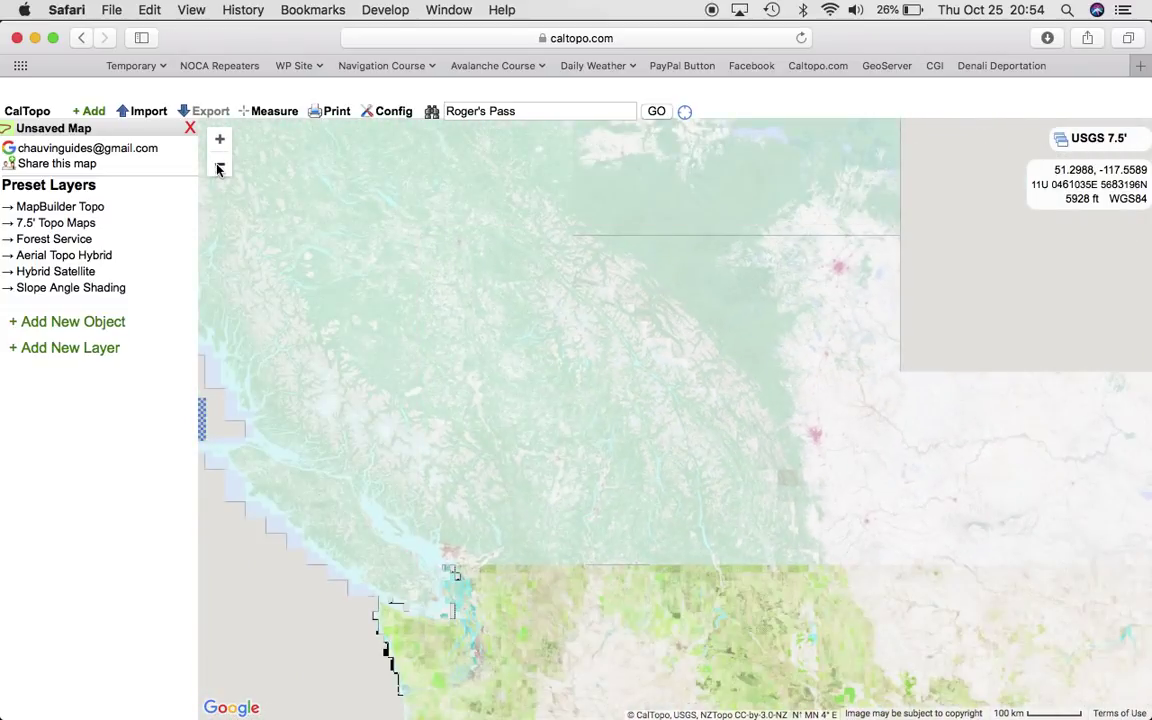
pyautogui.click(219, 170)
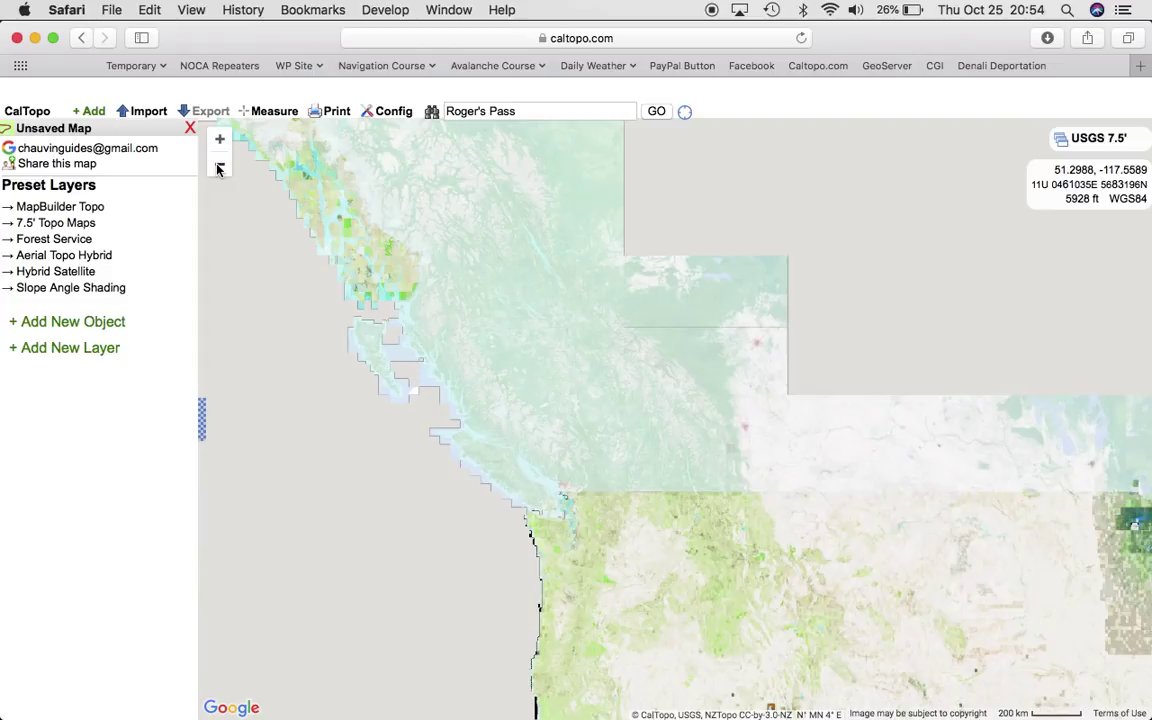
pyautogui.moveTo(342, 226); pyautogui.dragTo(377, 292)
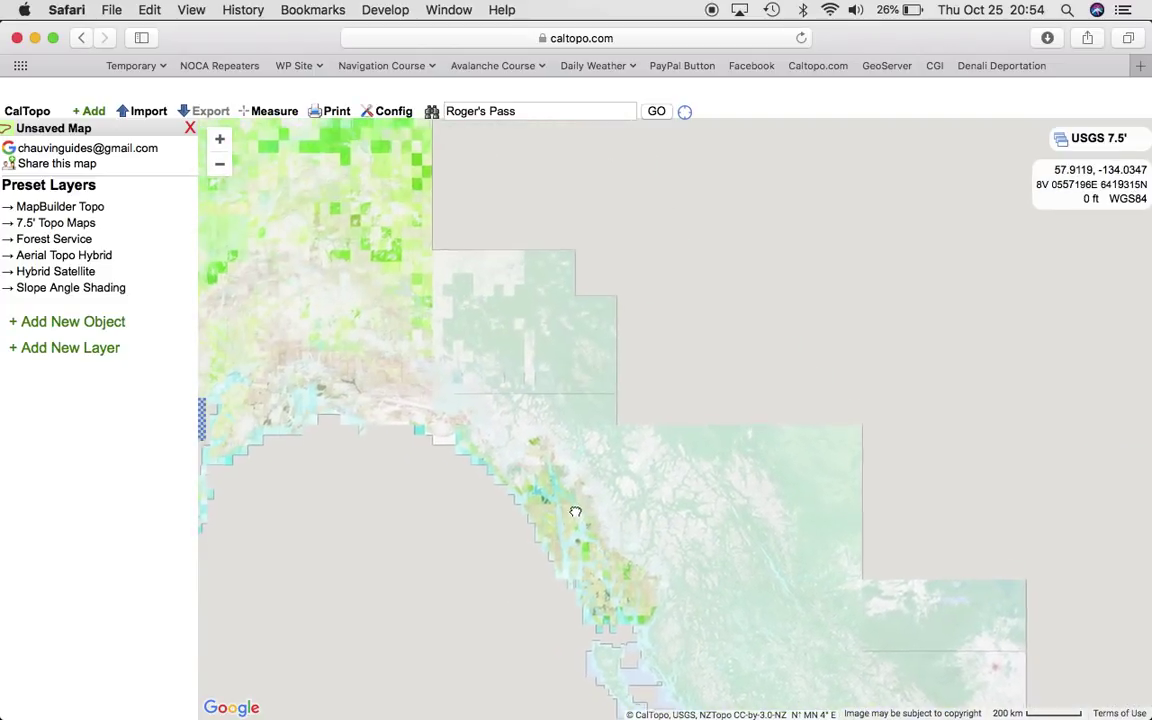
pyautogui.moveTo(437, 316); pyautogui.dragTo(540, 411)
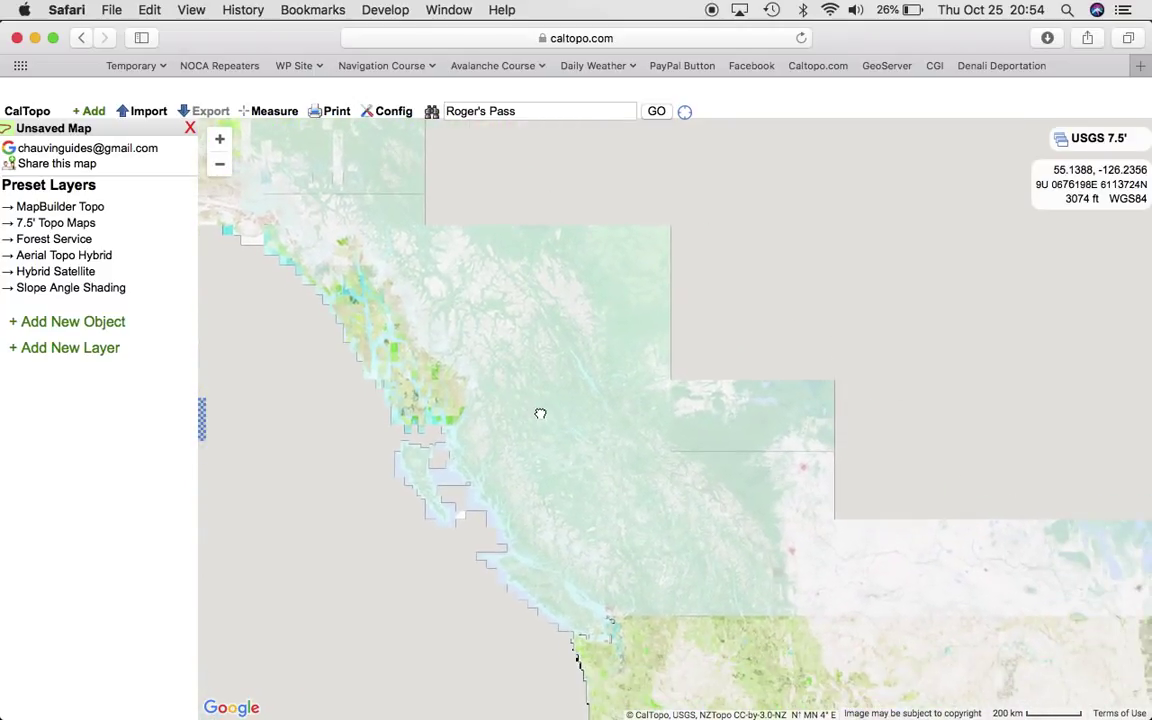
pyautogui.moveTo(839, 601)
pyautogui.mouseDown()
pyautogui.moveTo(553, 548)
pyautogui.moveTo(455, 483)
pyautogui.mouseUp()
pyautogui.moveTo(710, 506); pyautogui.dragTo(406, 440)
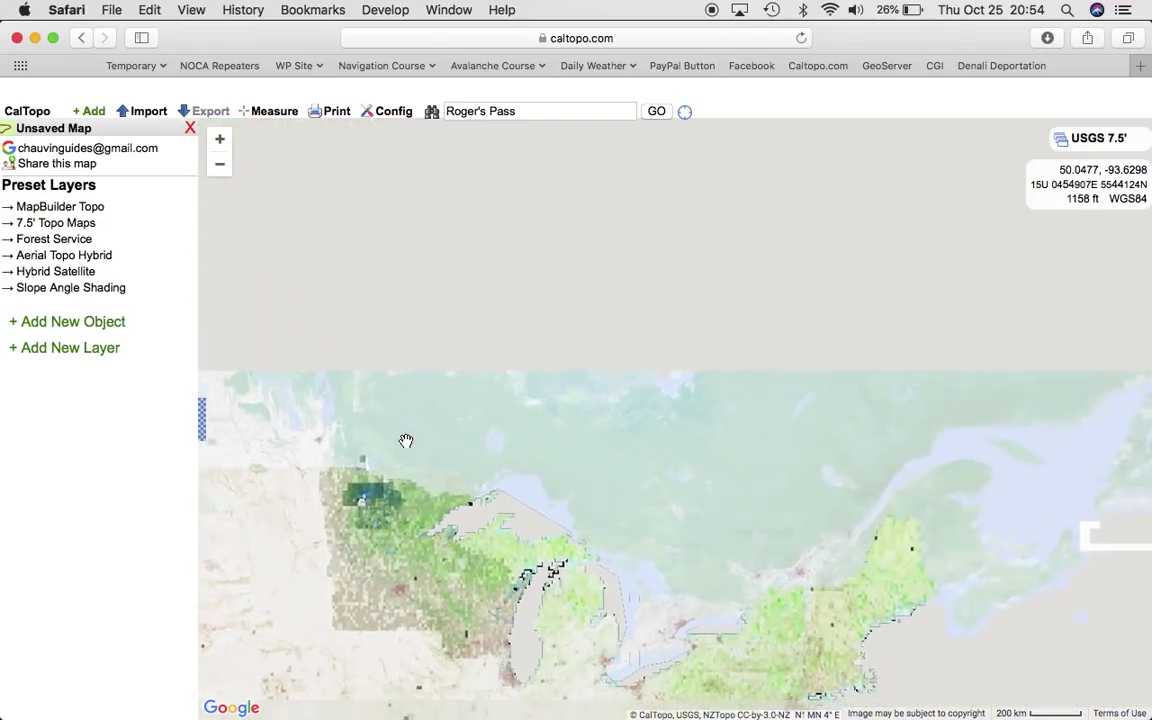
# Examine the northern edge of the USGS 7.5' coverage from the Great Lakes west to British Columbia and southeast Alaska.
pyautogui.moveTo(872, 481); pyautogui.dragTo(735, 483)
pyautogui.moveTo(430, 450); pyautogui.dragTo(812, 481)
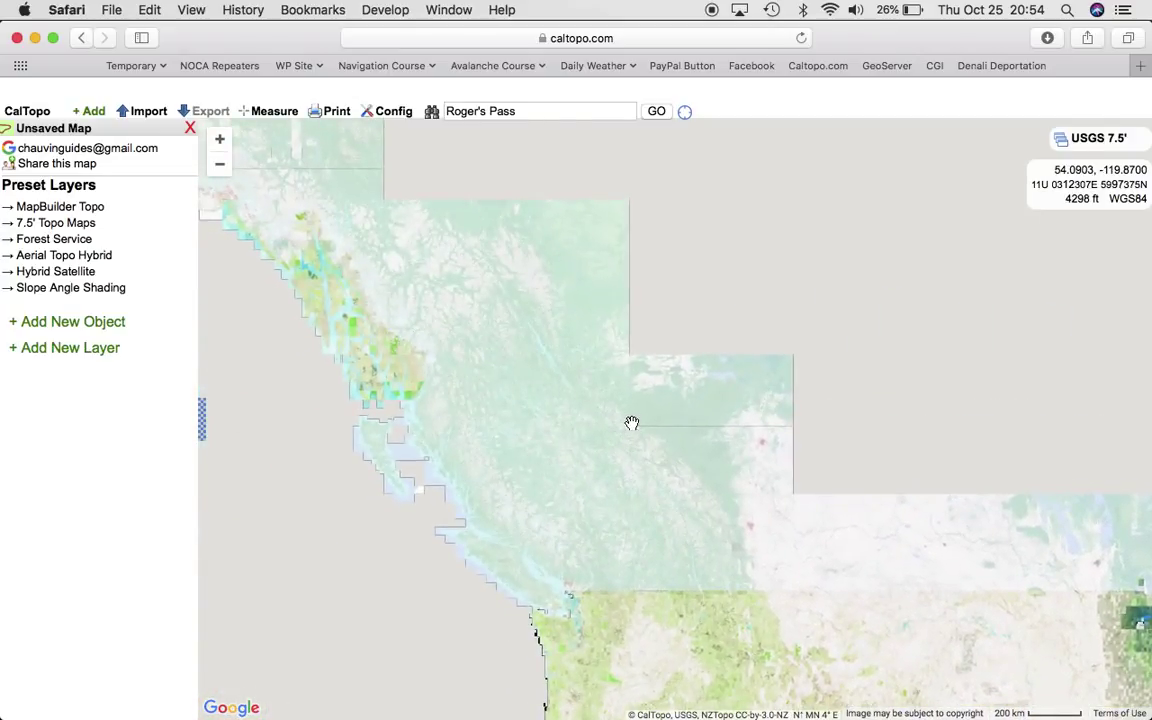
pyautogui.moveTo(631, 423); pyautogui.dragTo(742, 447)
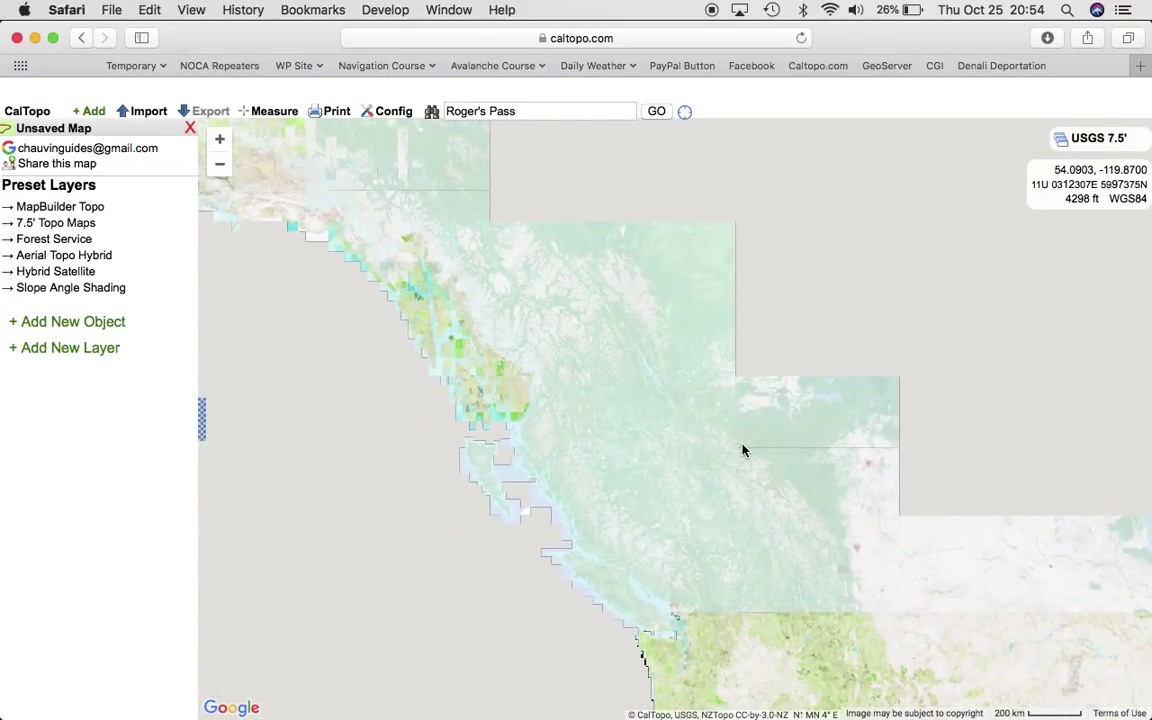
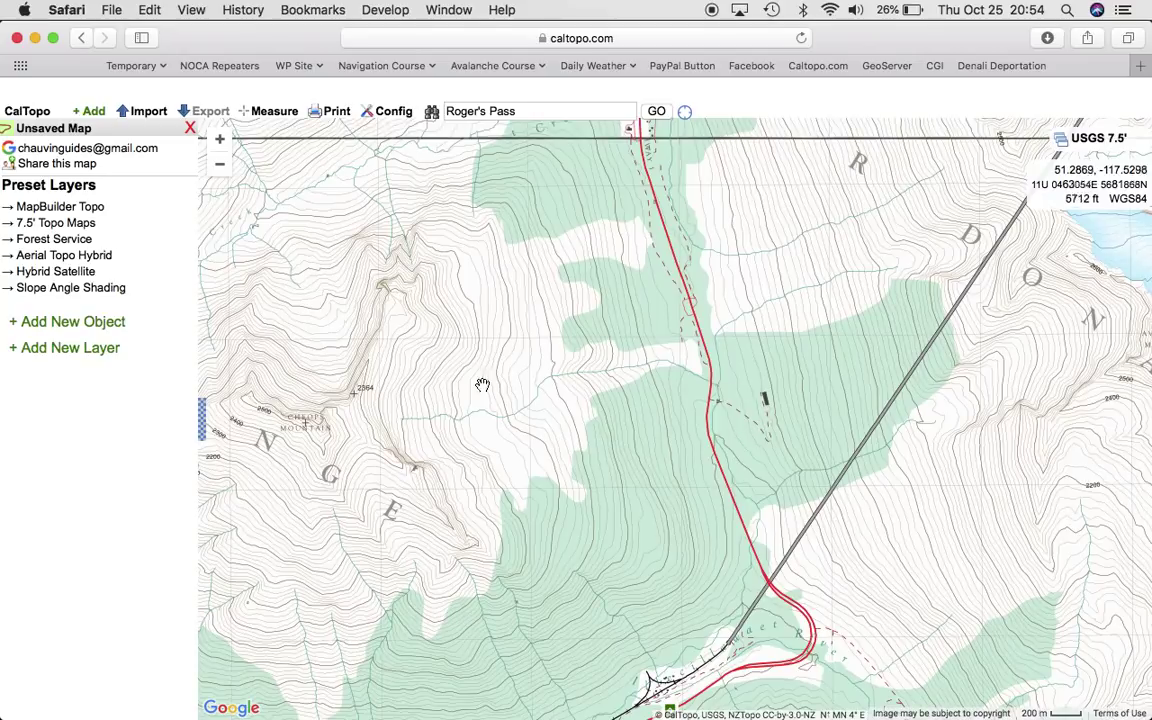
# Start a new DEM shading layer for the Cheops Mountain area with a rule for slopes from 34° to 42°.
pyautogui.moveTo(484, 446); pyautogui.dragTo(511, 416)
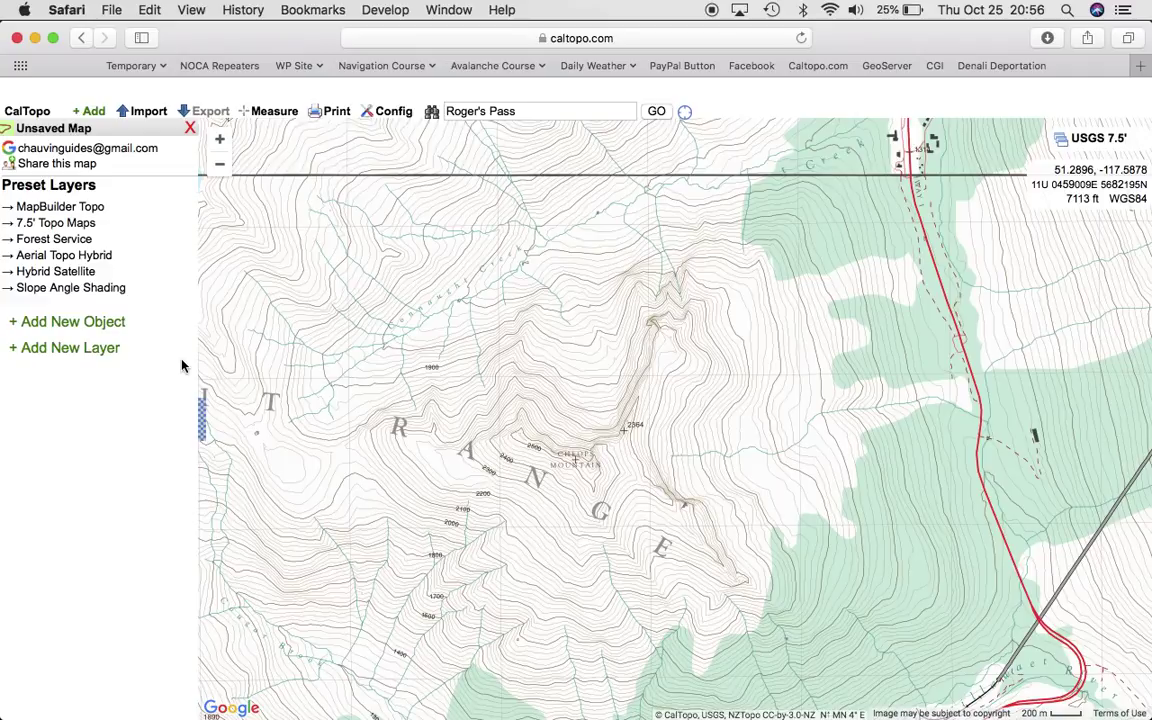
pyautogui.click(86, 349)
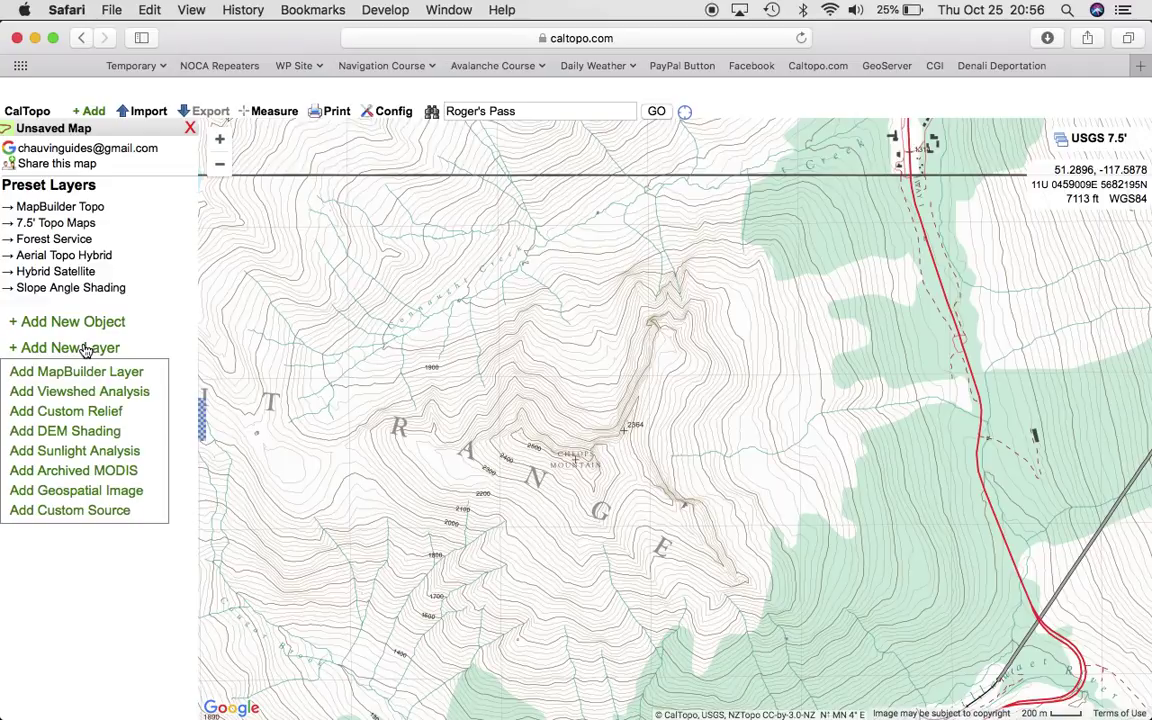
pyautogui.click(103, 435)
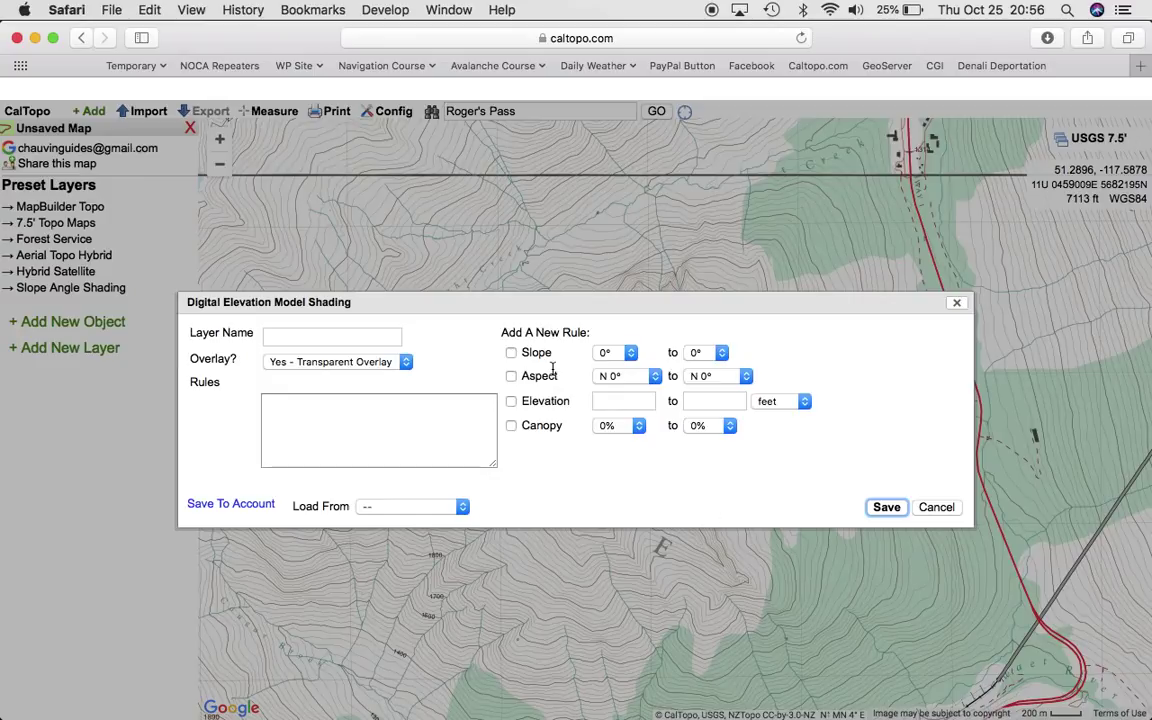
pyautogui.click(511, 353)
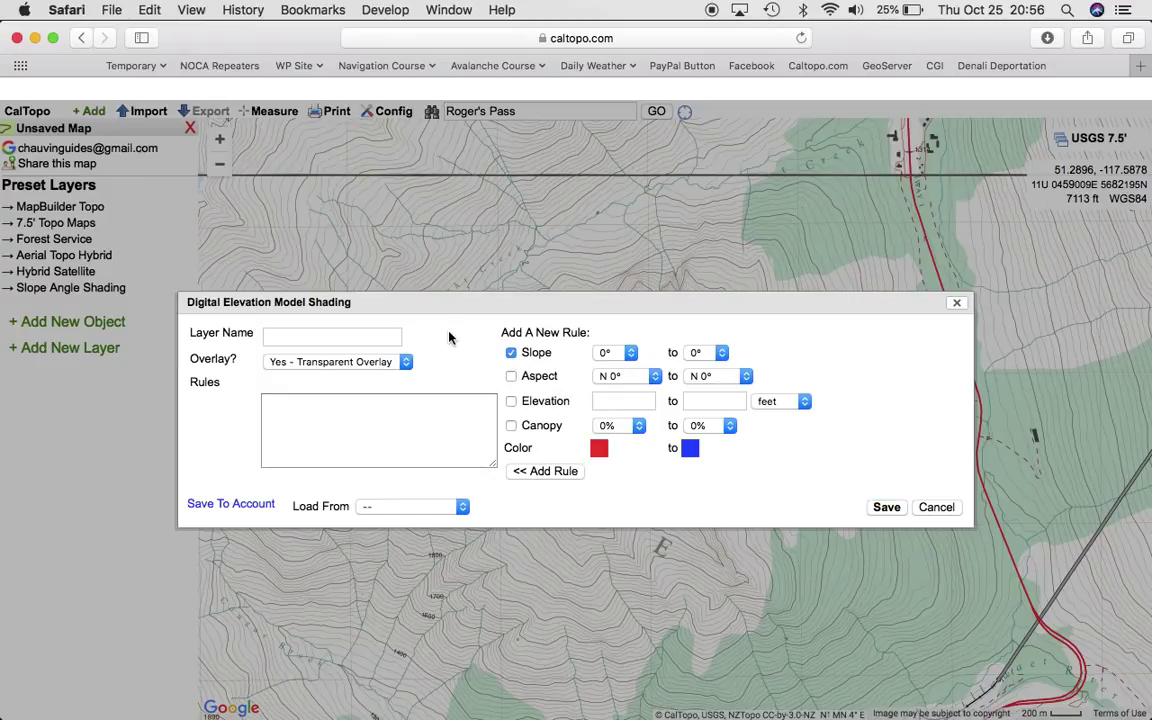
pyautogui.click(630, 354)
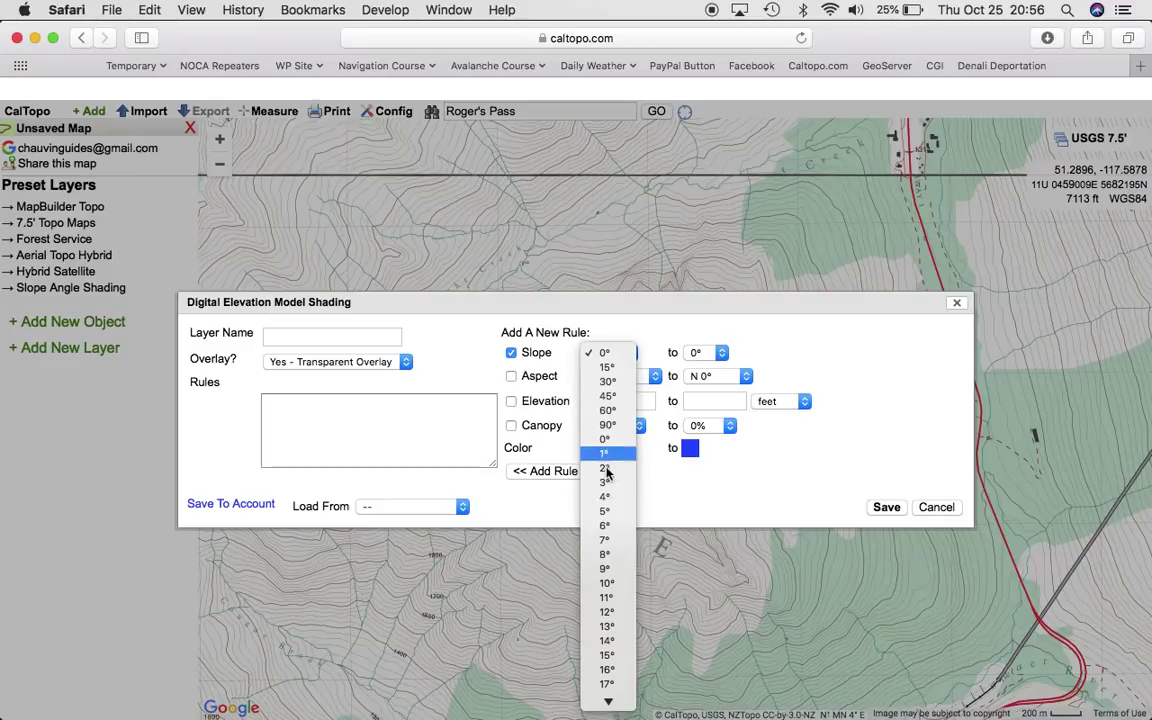
pyautogui.moveTo(607, 703)
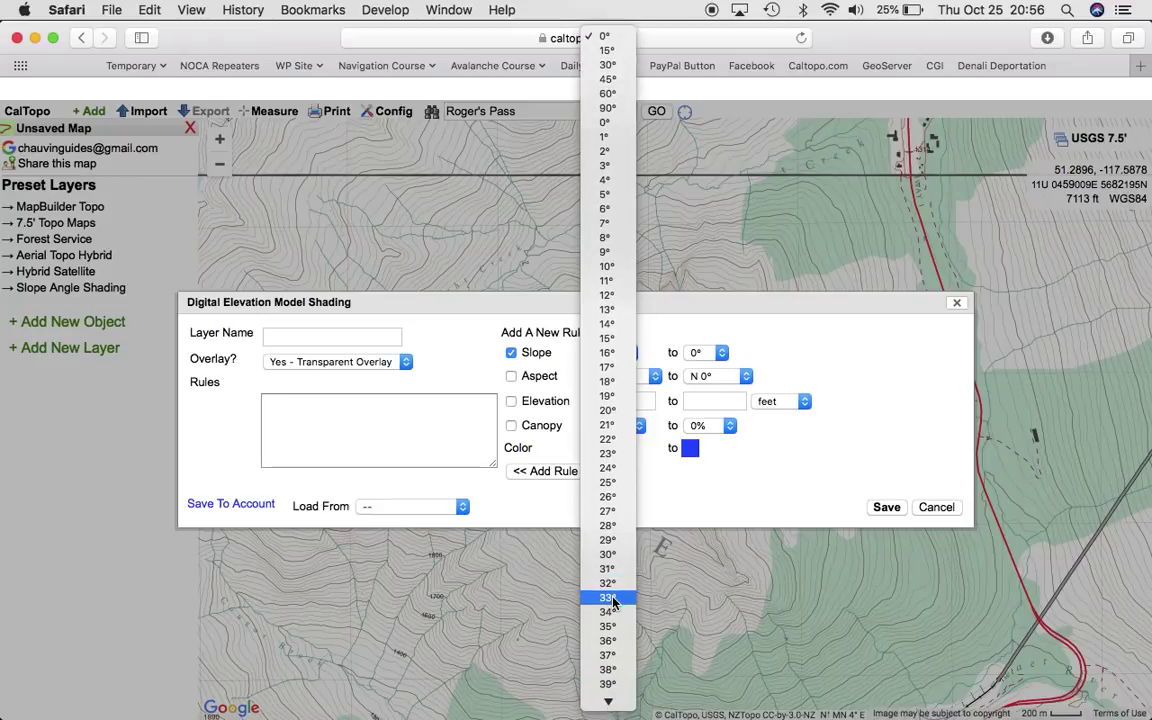
pyautogui.click(610, 612)
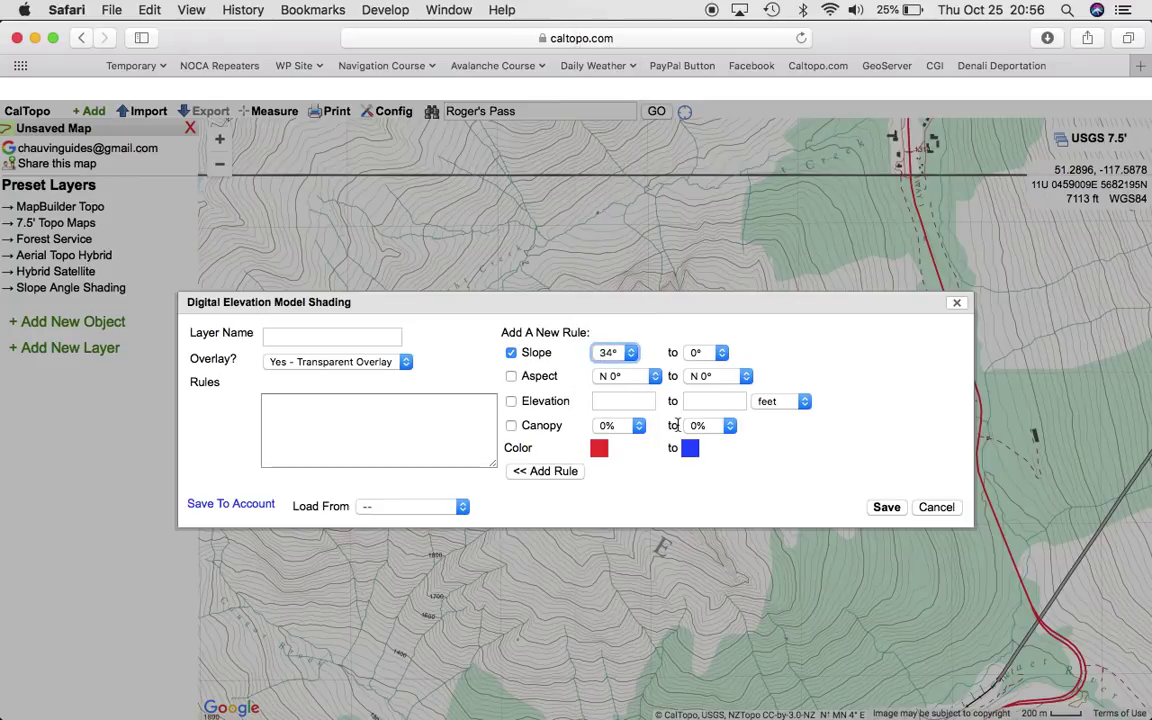
pyautogui.click(722, 355)
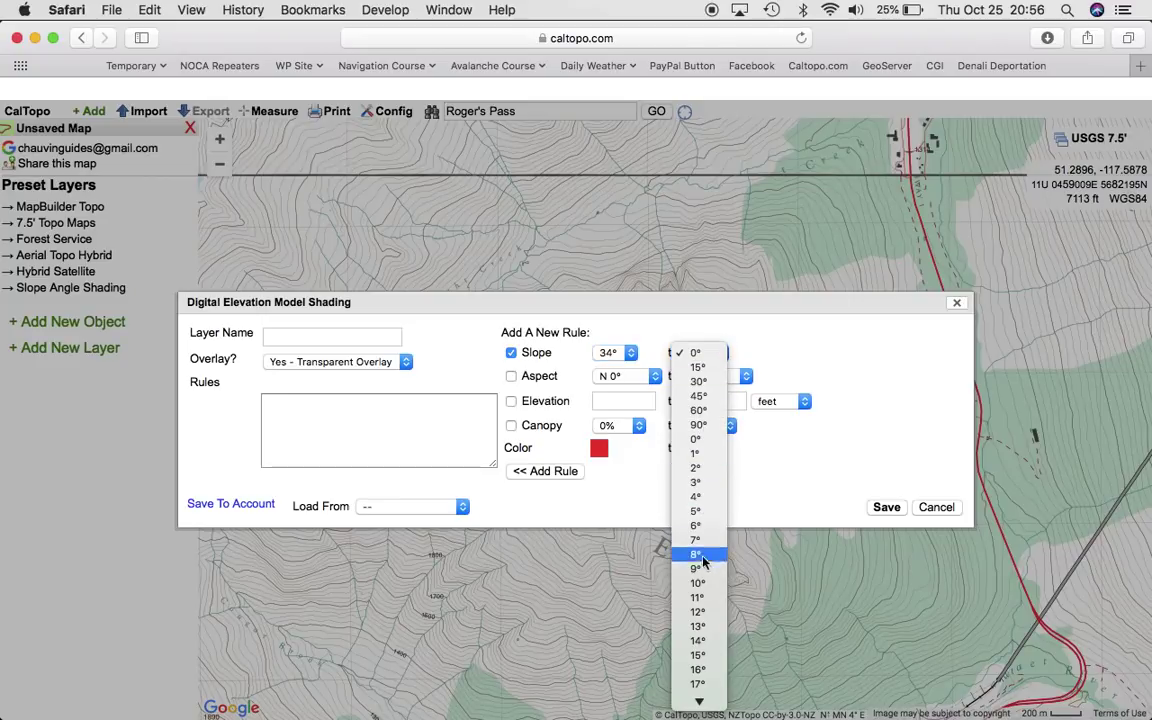
pyautogui.moveTo(698, 705)
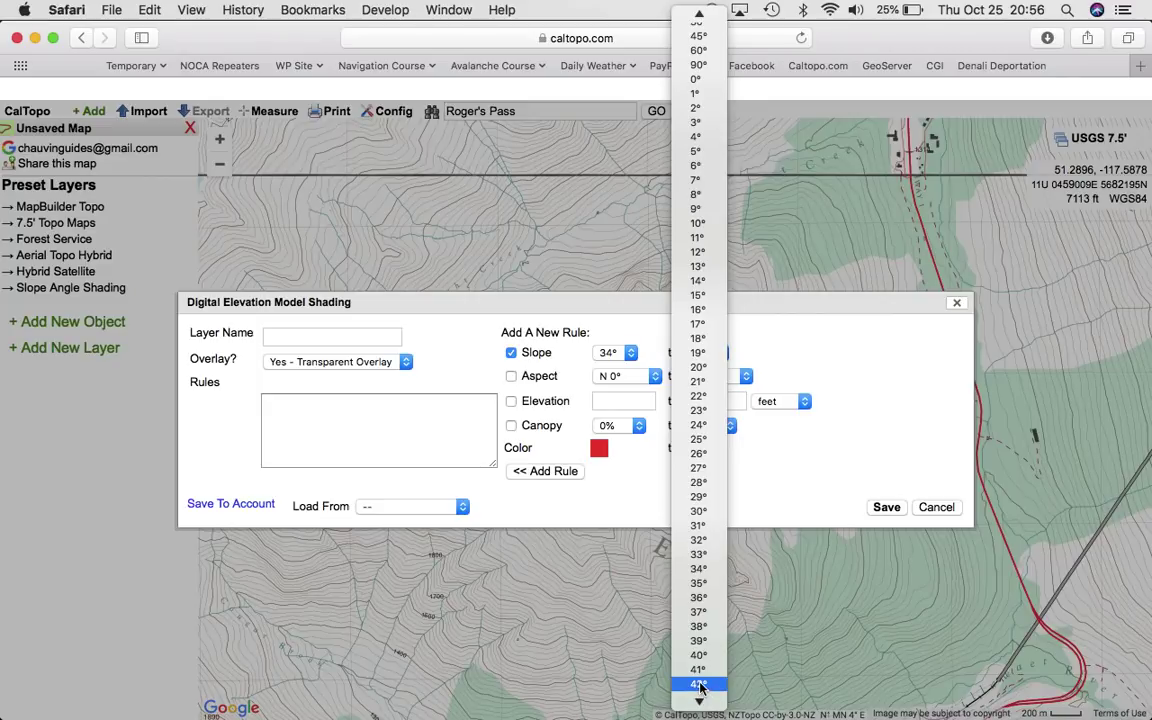
pyautogui.click(698, 684)
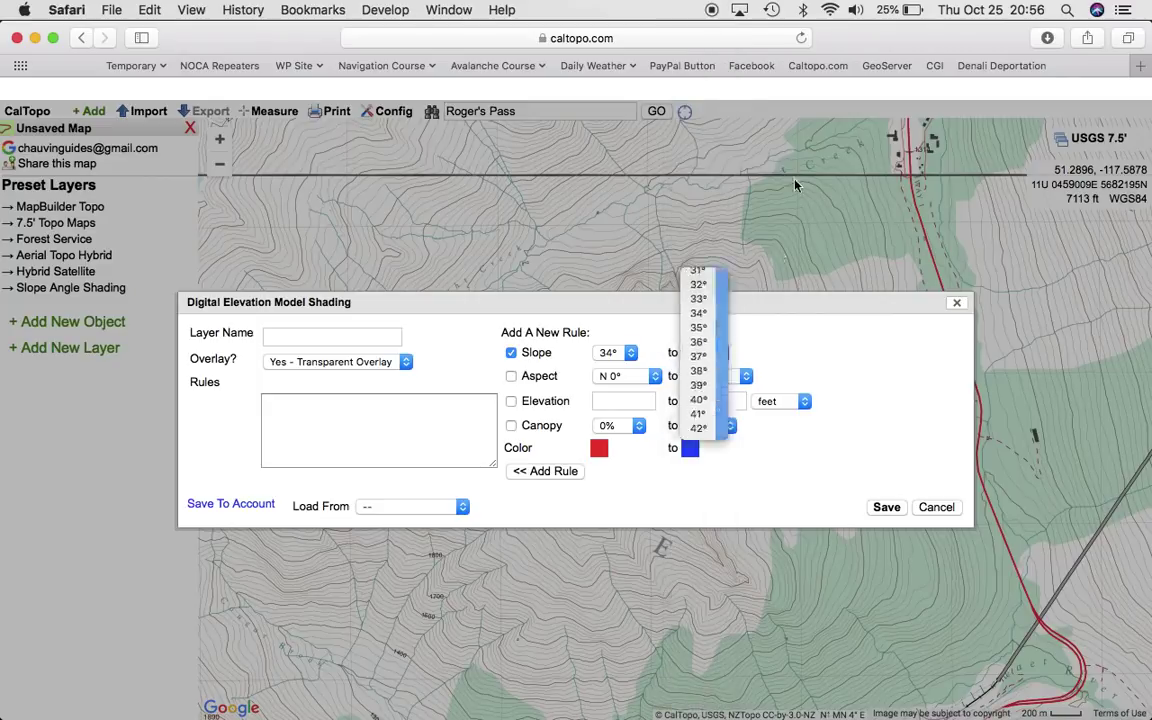
pyautogui.click(857, 316)
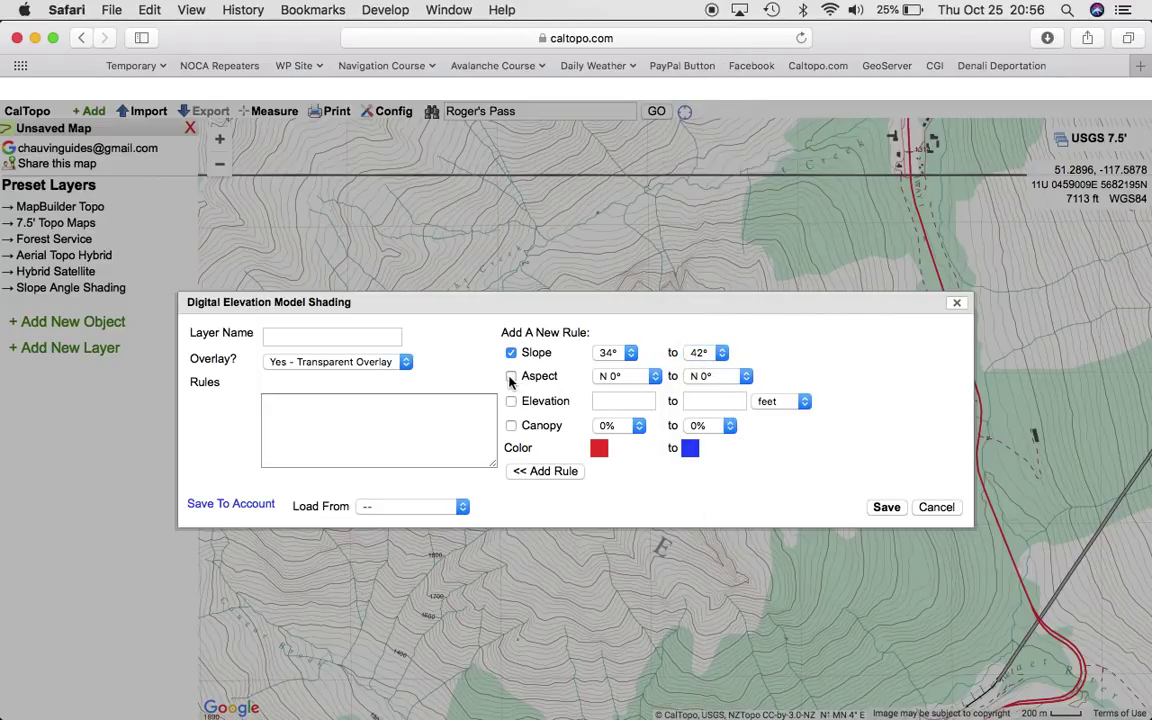
# Include aspect in the shading rule, ranging from NW 315° to NE 45°.
pyautogui.click(511, 377)
pyautogui.click(655, 378)
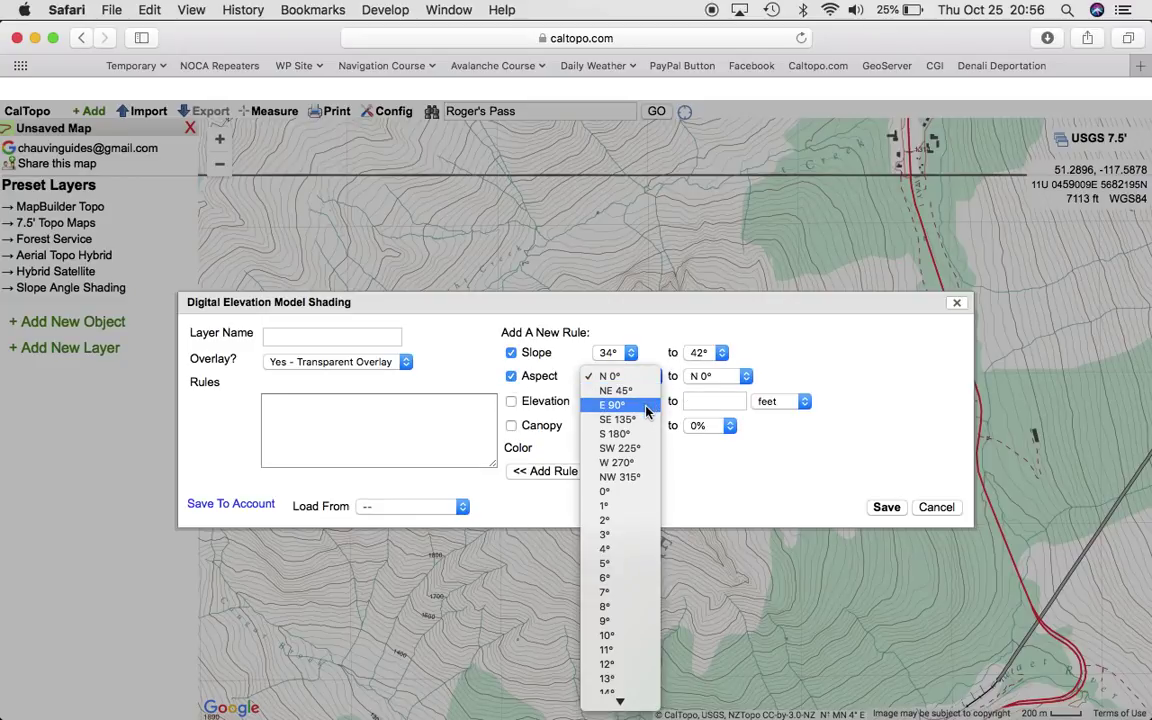
pyautogui.click(630, 478)
pyautogui.click(747, 378)
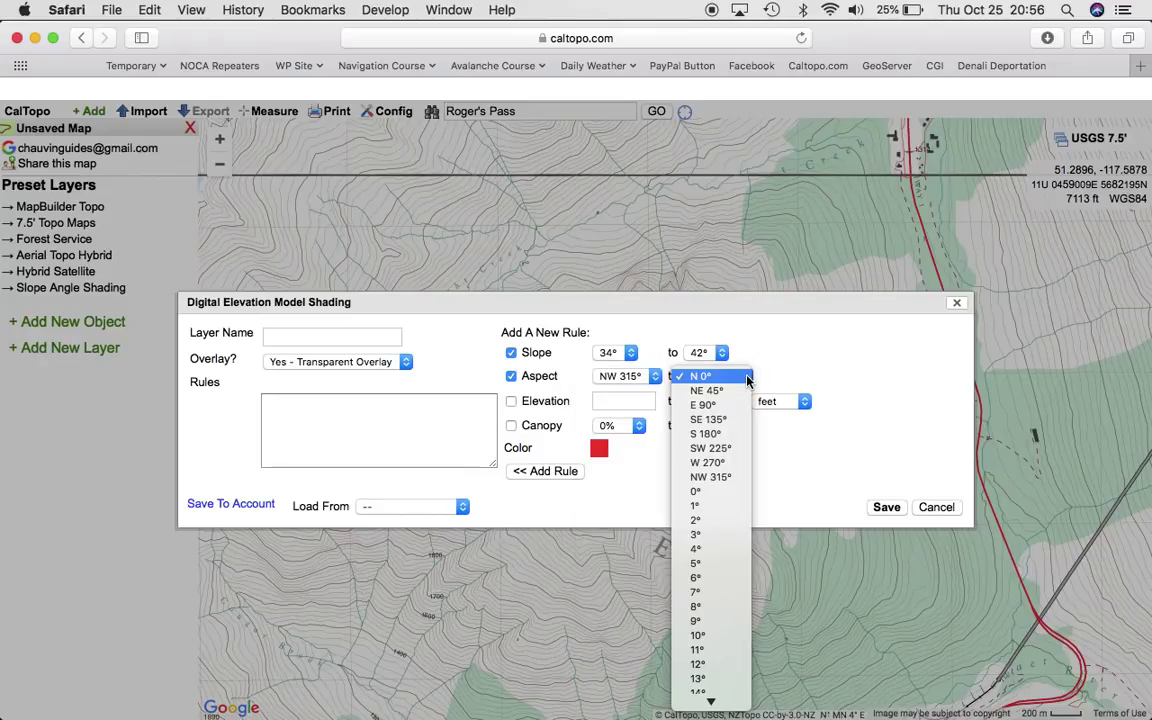
pyautogui.click(718, 391)
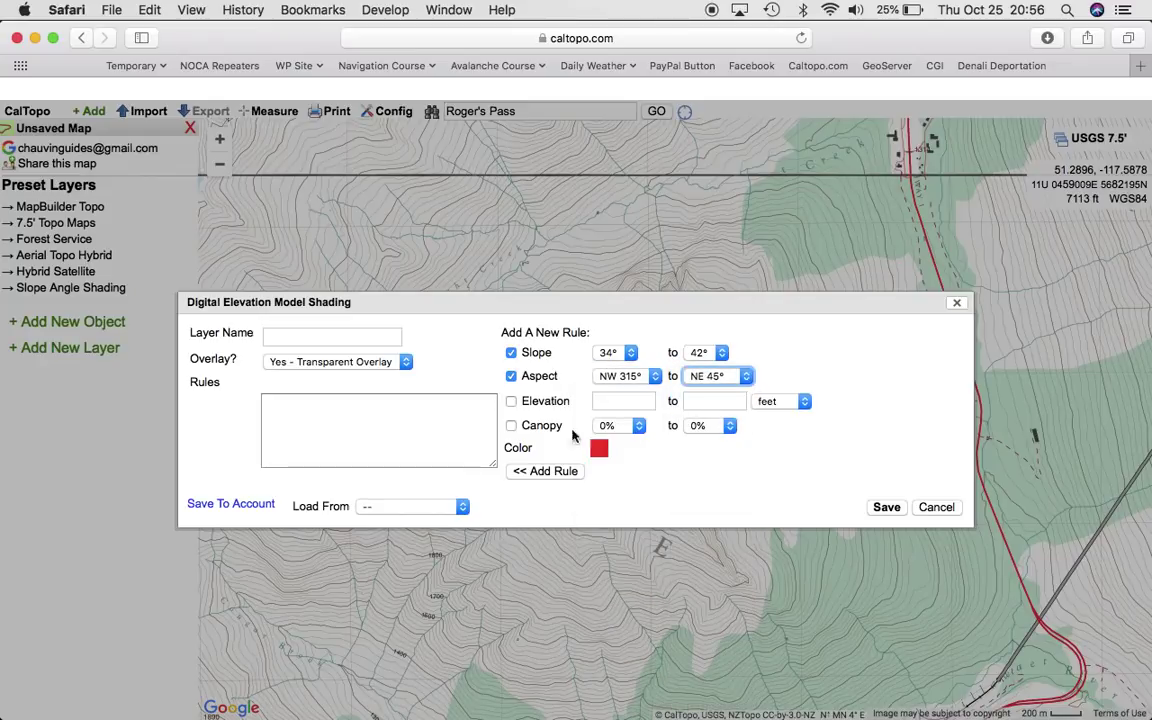
# Limit the rule to elevations from 6500 to 20000 feet and add it to the layer's rules in red.
pyautogui.click(510, 402)
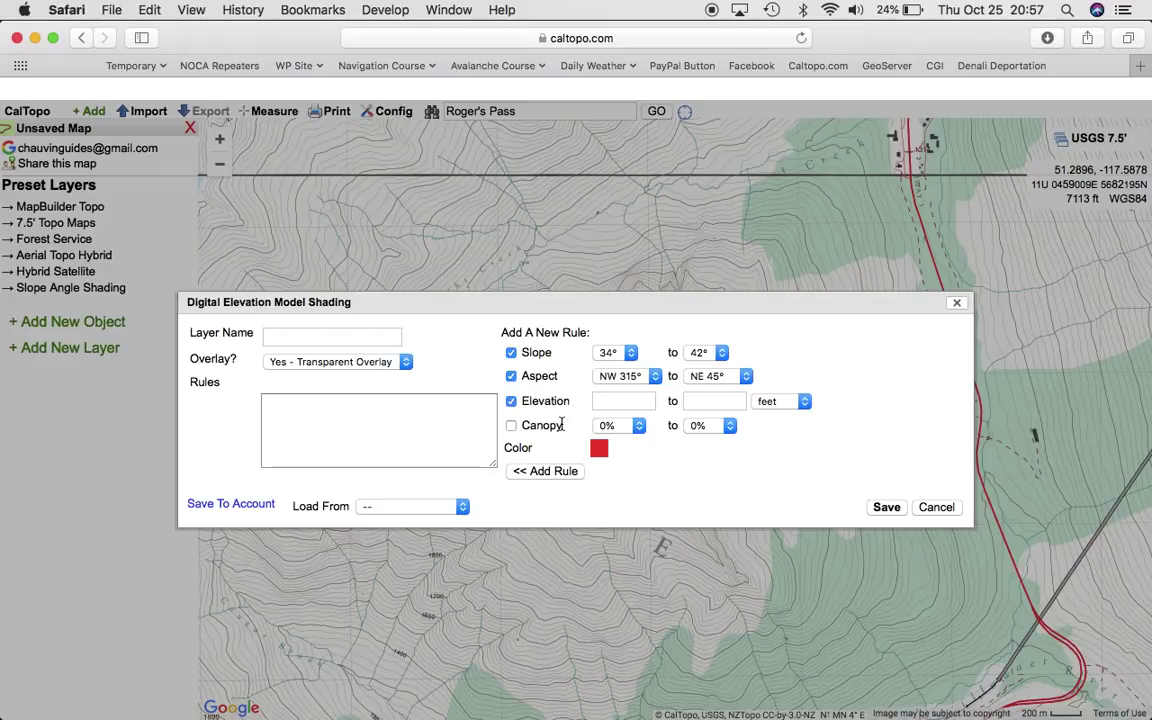
pyautogui.click(605, 401)
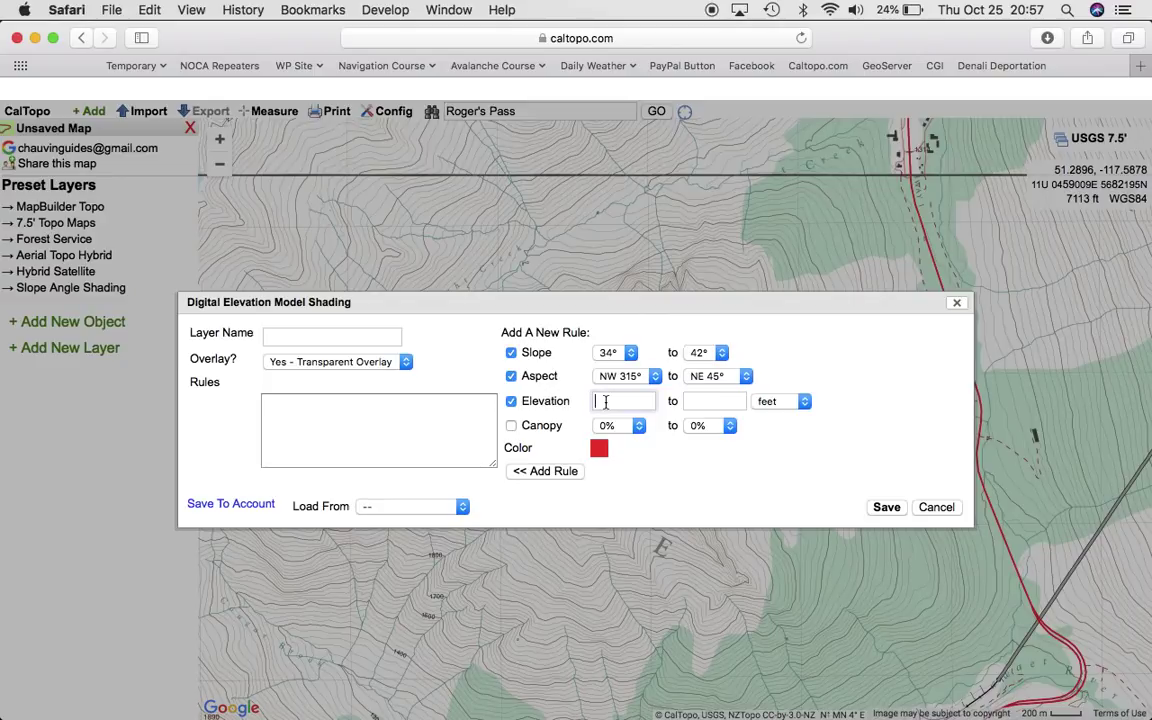
pyautogui.write('6500')
pyautogui.click(700, 401)
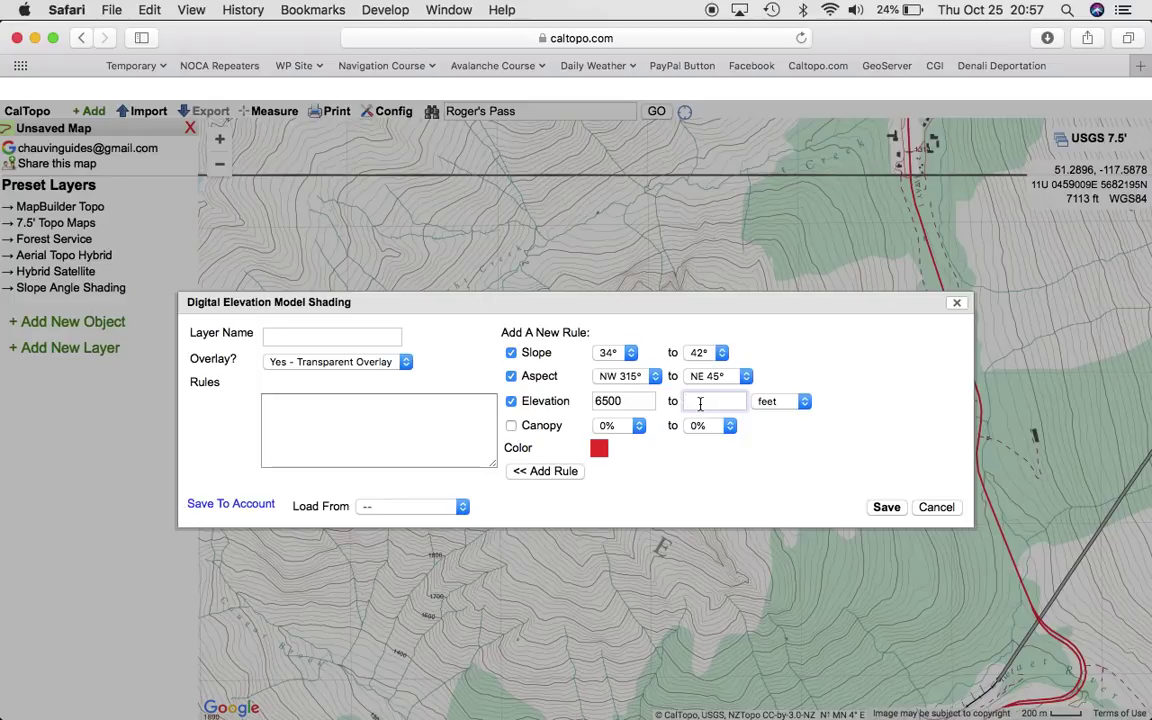
pyautogui.write('20000')
pyautogui.click(557, 473)
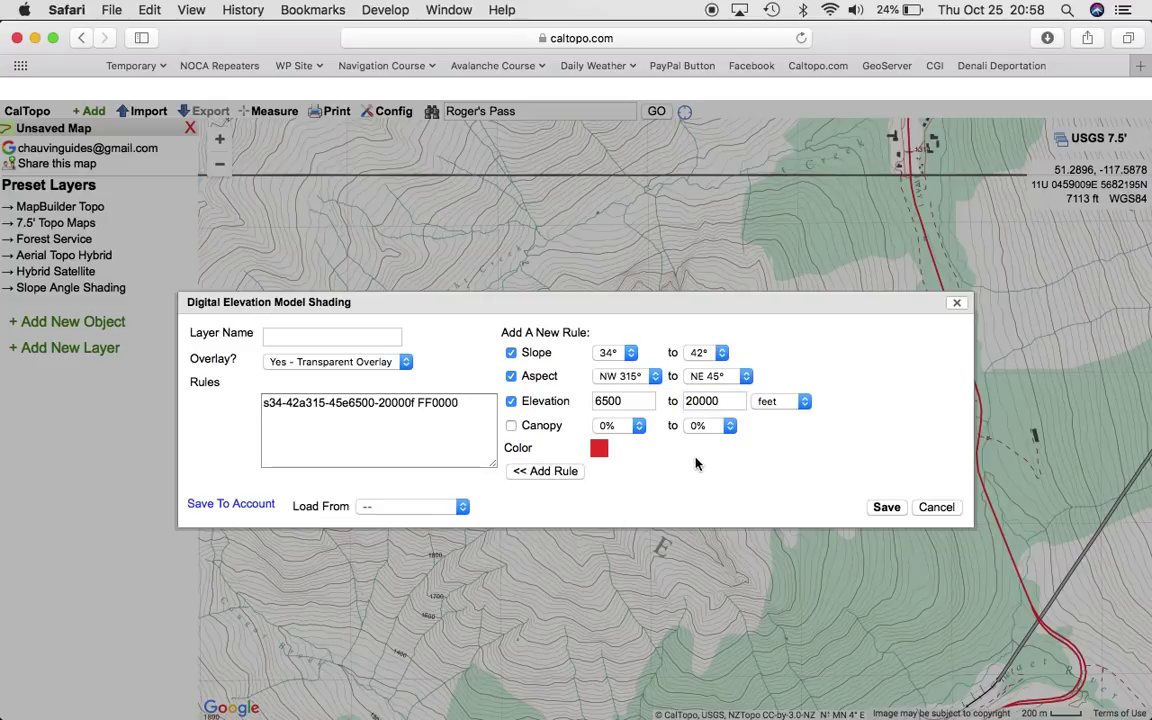
# Set the slope range for a second shading rule to 30° to 33°.
pyautogui.click(631, 358)
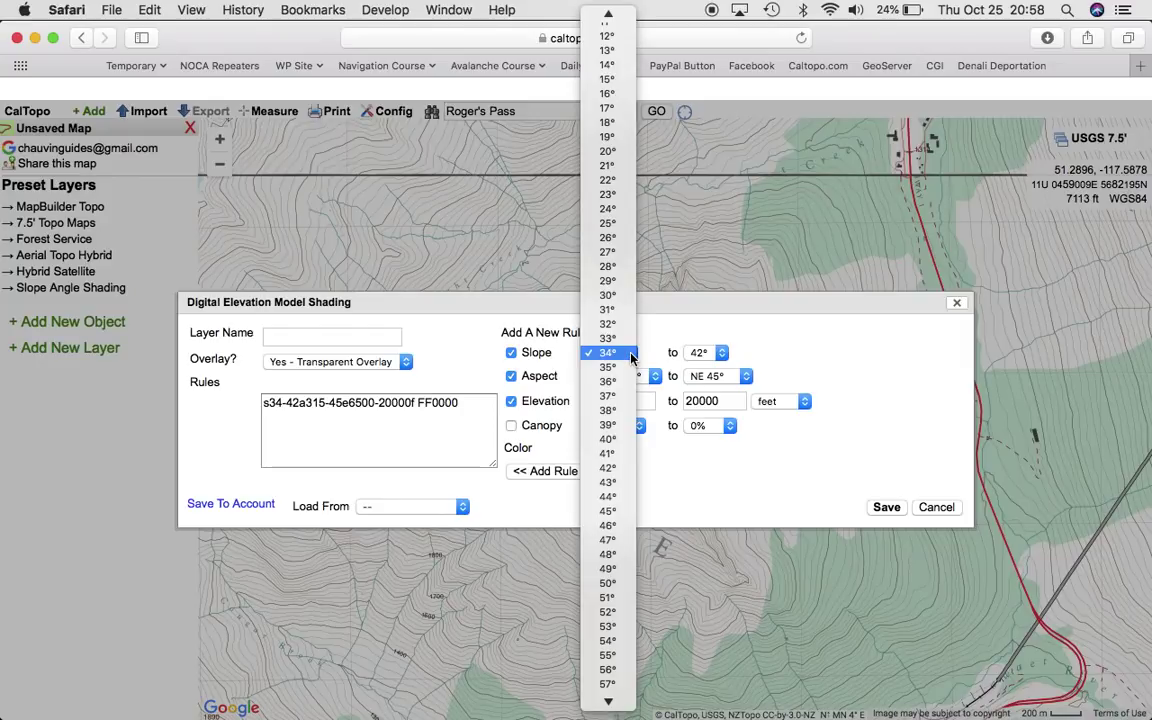
pyautogui.click(611, 298)
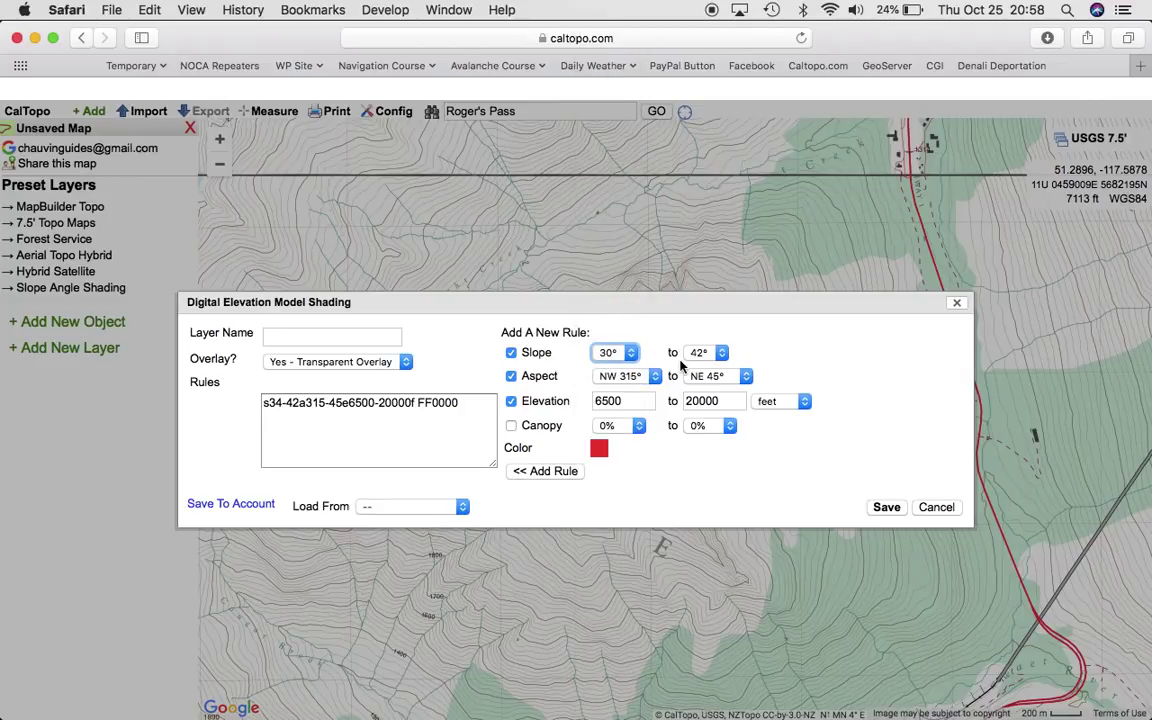
pyautogui.click(722, 355)
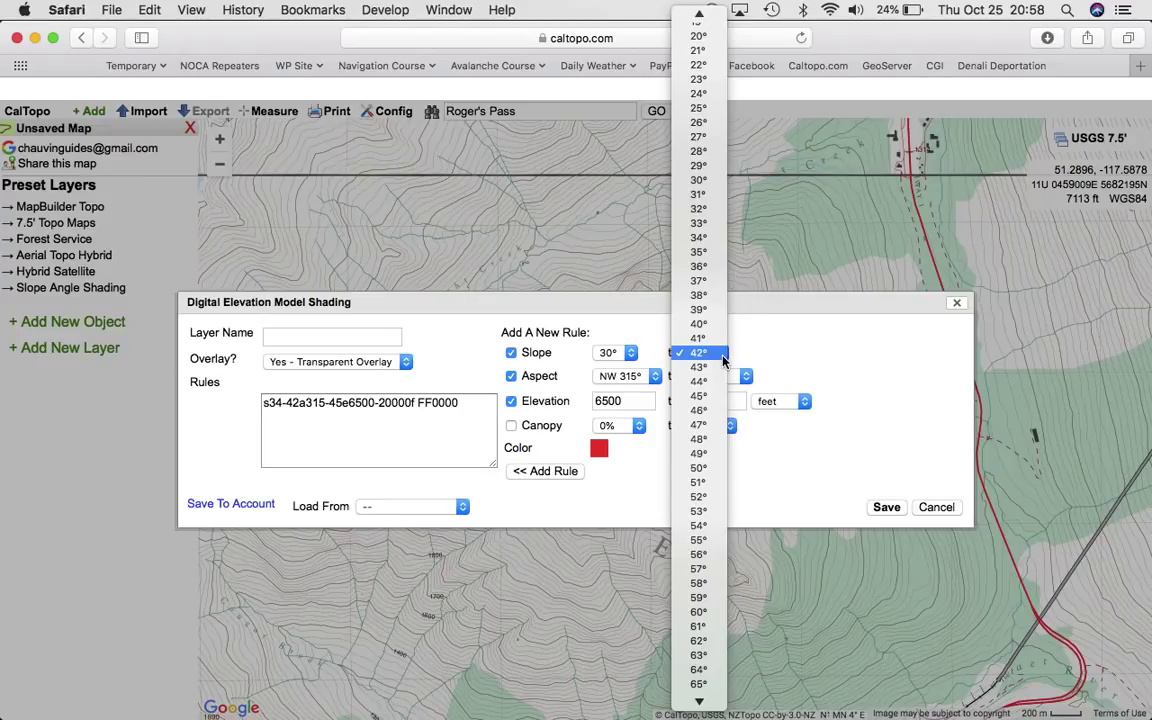
pyautogui.click(704, 228)
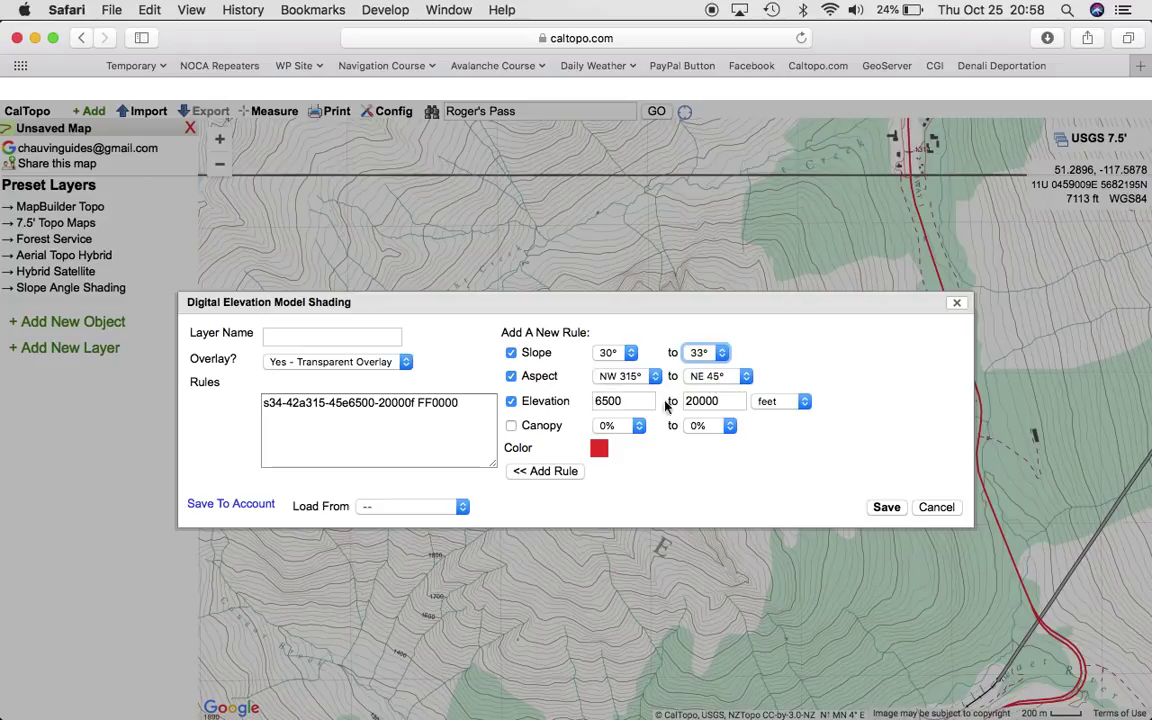
# Colour the second rule a lighter yellow (FDFD34) and add it to the layer's rules.
pyautogui.click(600, 450)
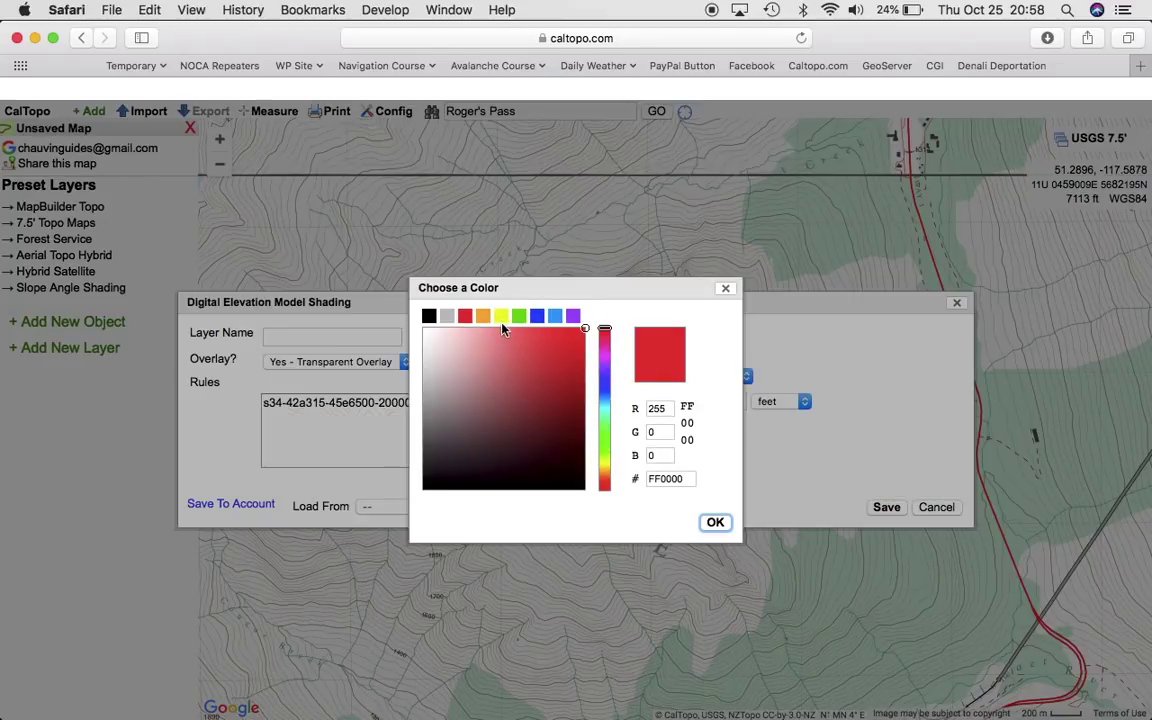
pyautogui.click(501, 317)
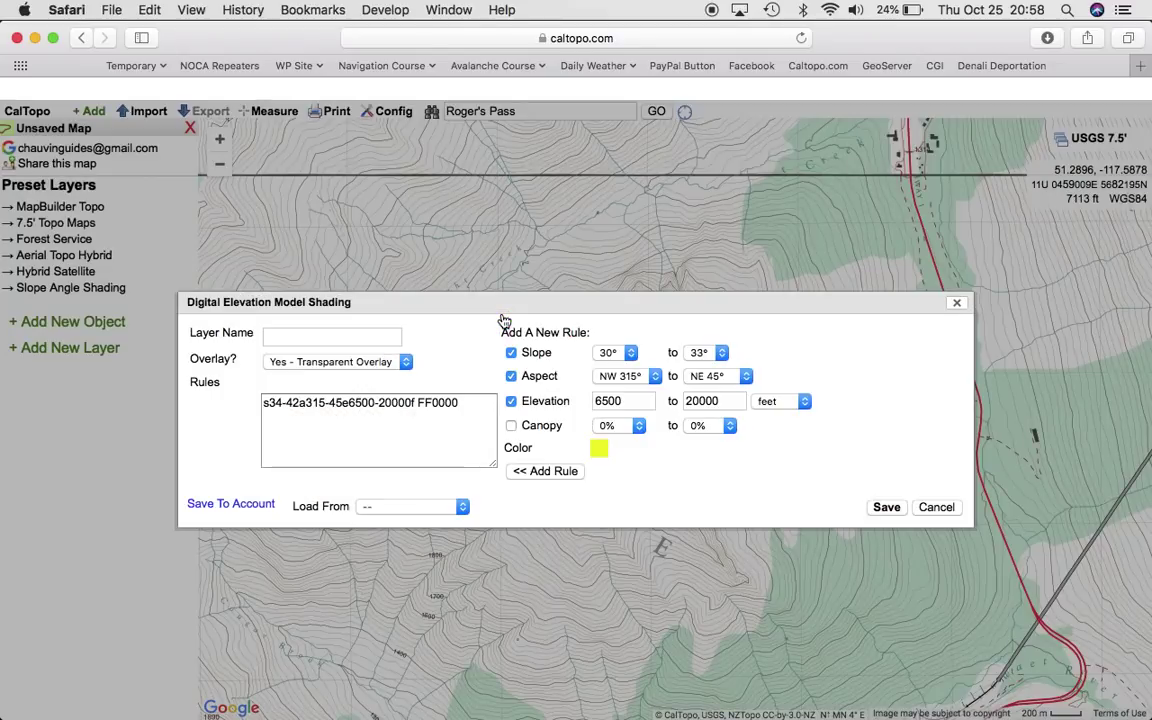
pyautogui.click(599, 449)
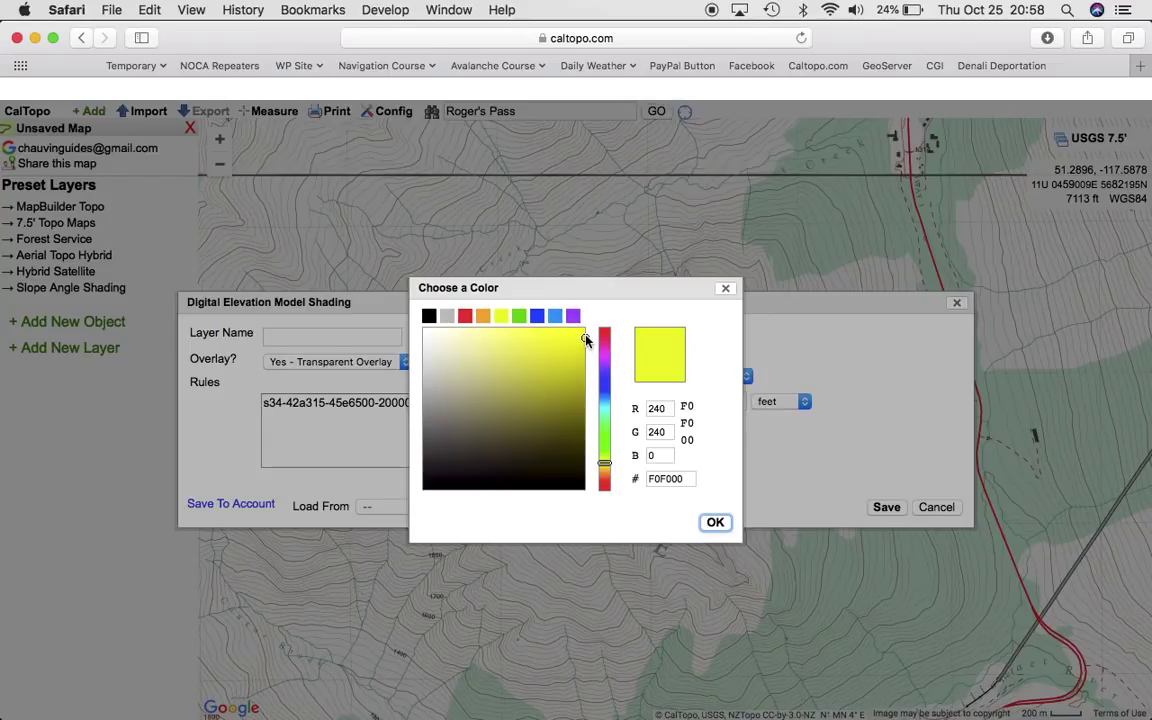
pyautogui.moveTo(581, 336); pyautogui.dragTo(553, 334)
pyautogui.click(718, 526)
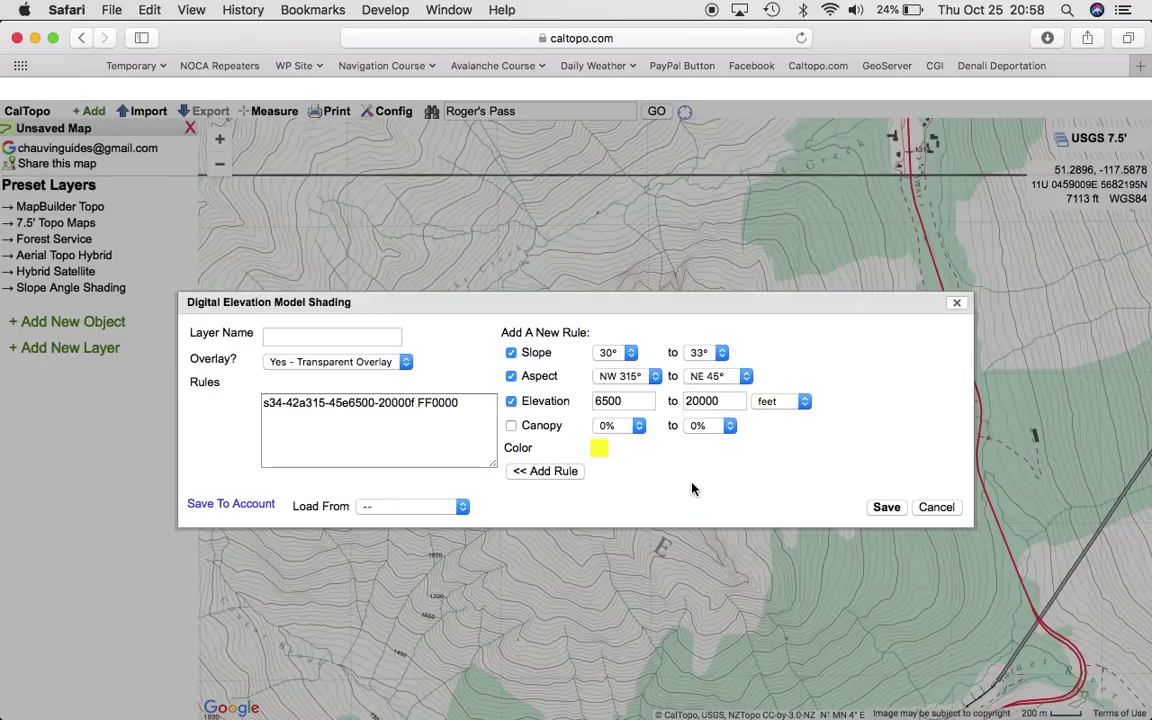
pyautogui.click(547, 472)
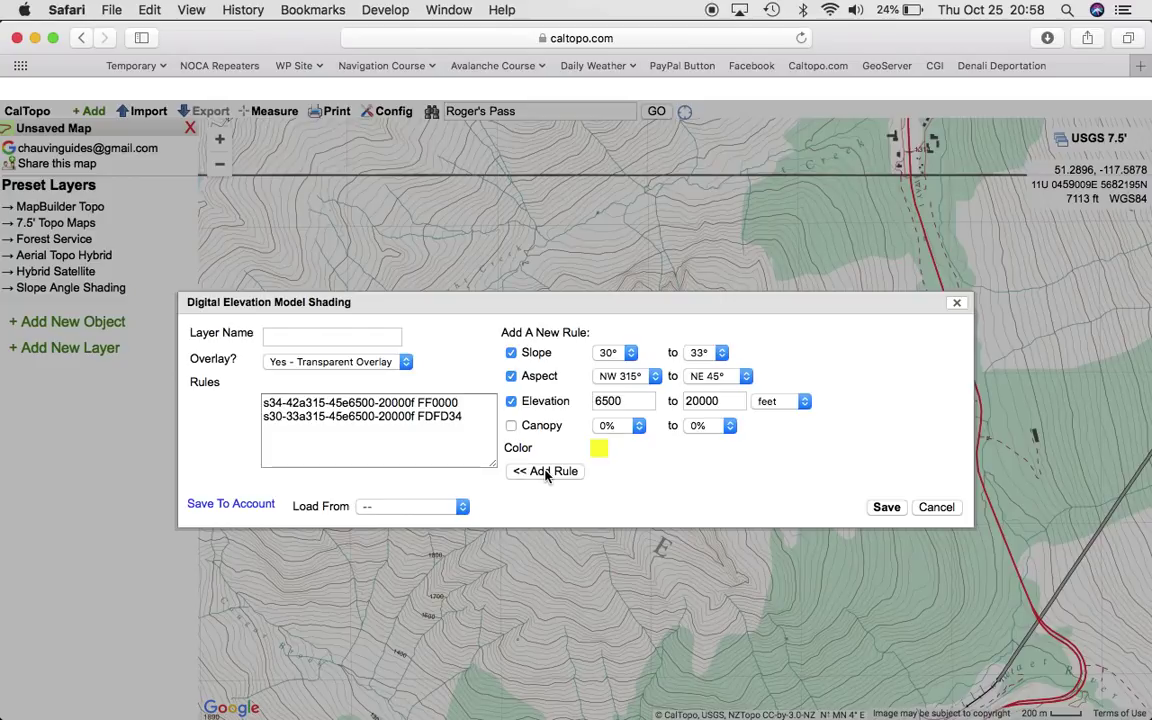
# Set the slope range for a third shading rule to 34° to 42°.
pyautogui.click(630, 353)
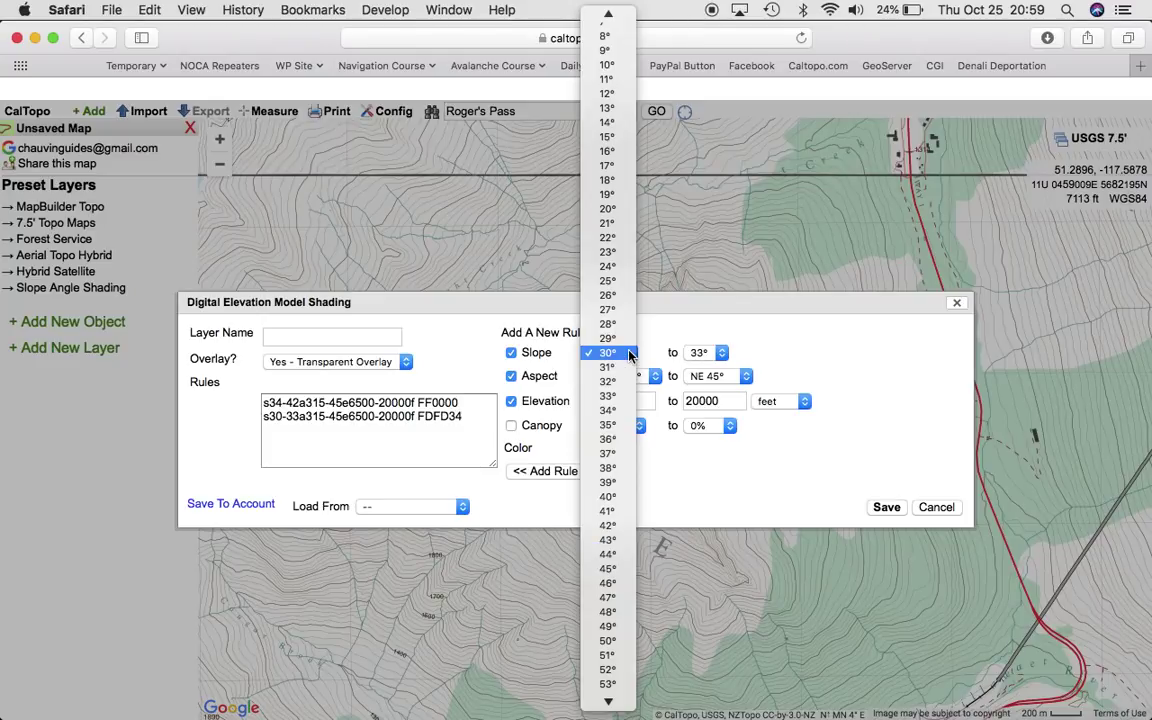
pyautogui.click(613, 413)
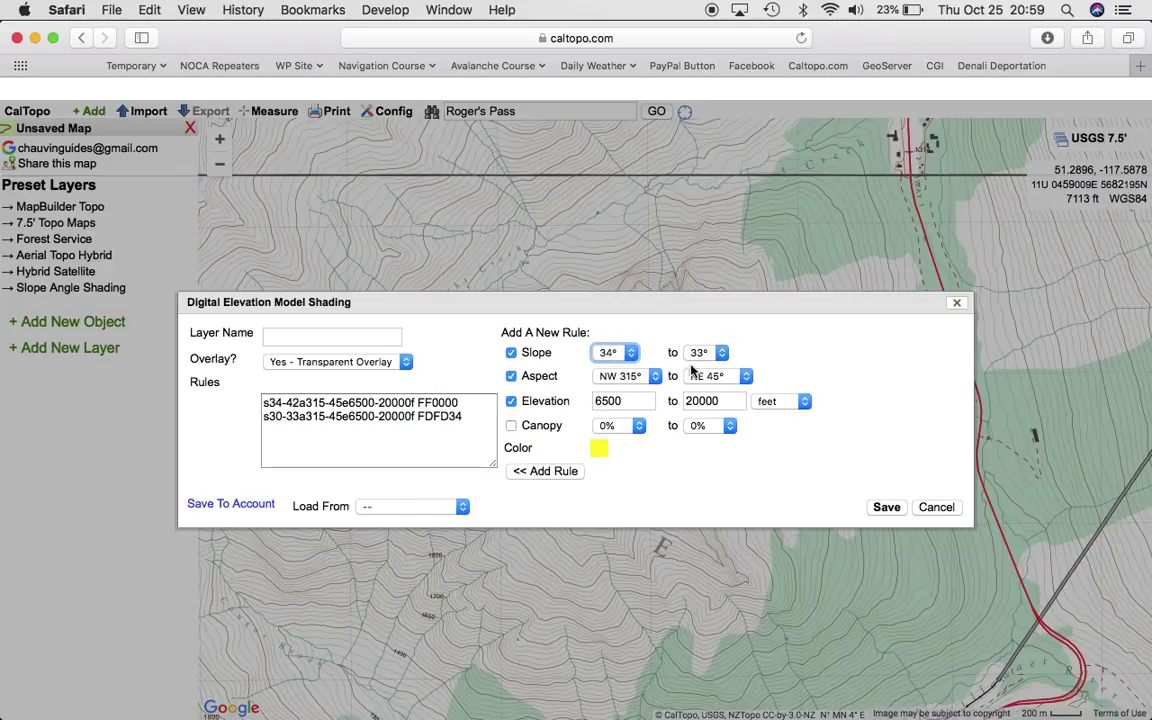
pyautogui.click(720, 354)
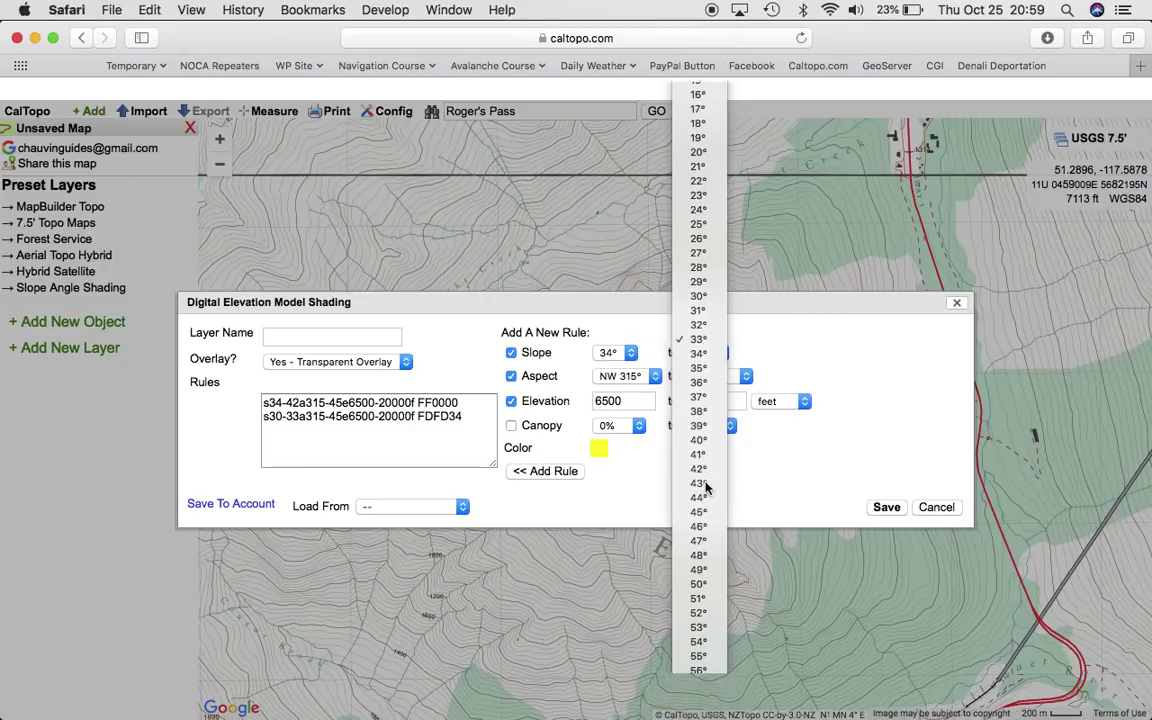
pyautogui.click(705, 484)
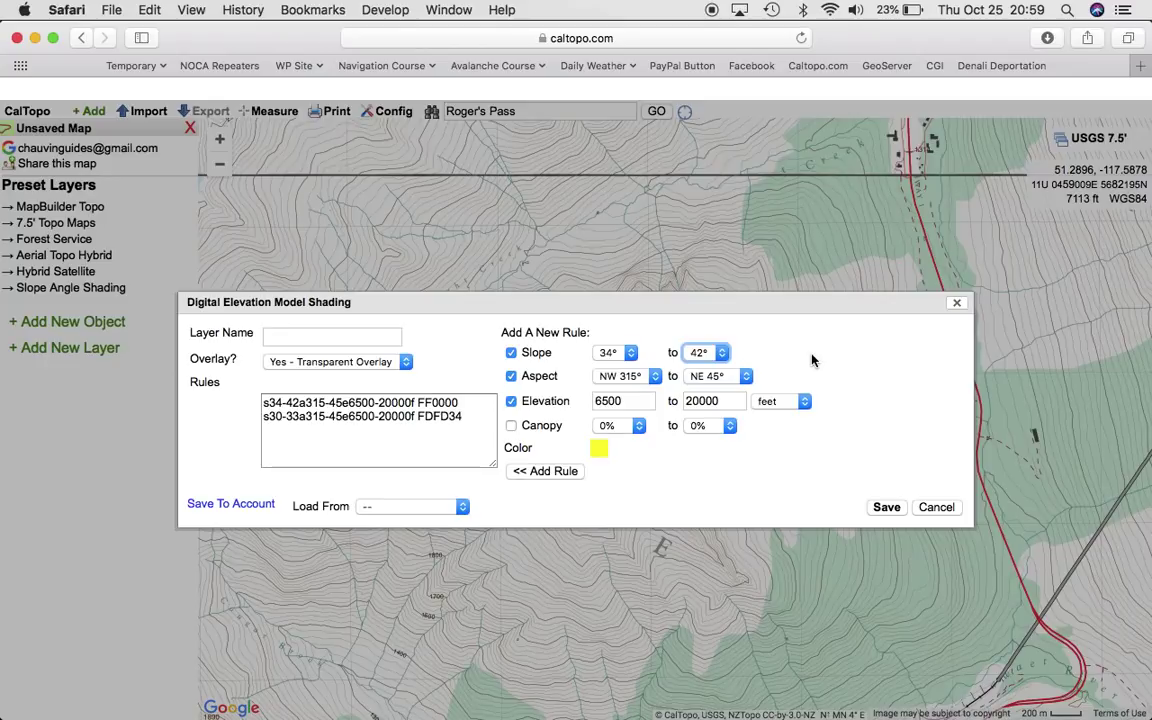
# Set the third rule's aspect range from NE 45° to SE 135°.
pyautogui.click(655, 377)
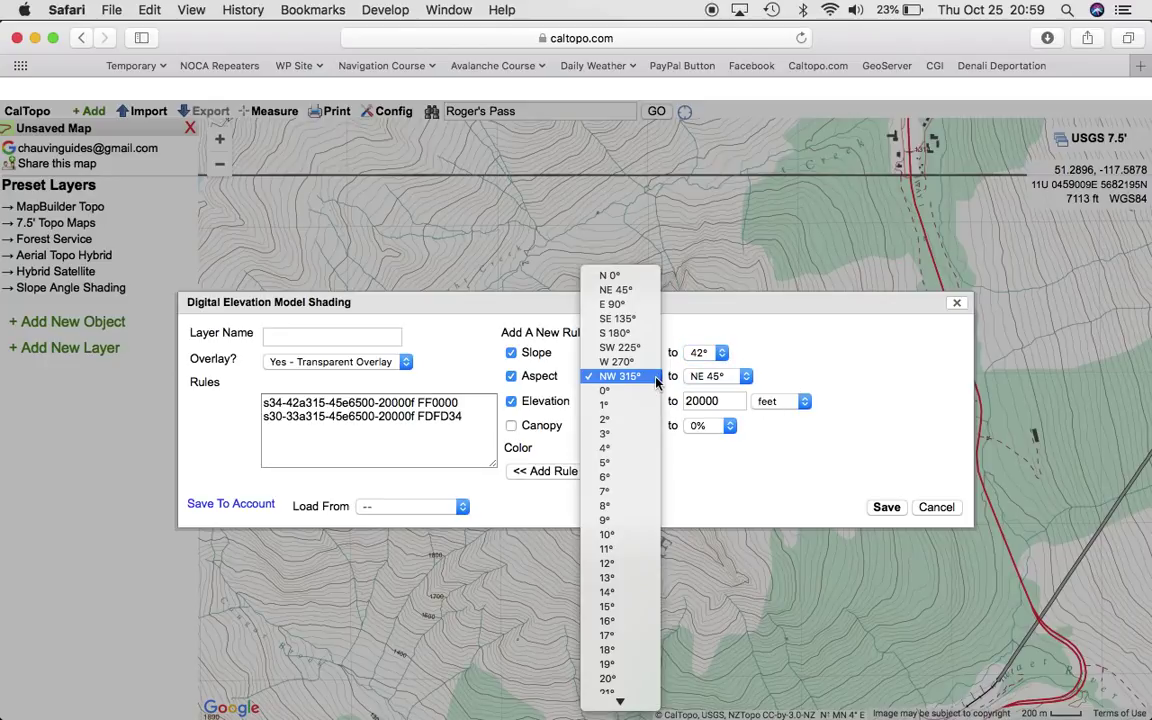
pyautogui.click(615, 290)
pyautogui.click(745, 376)
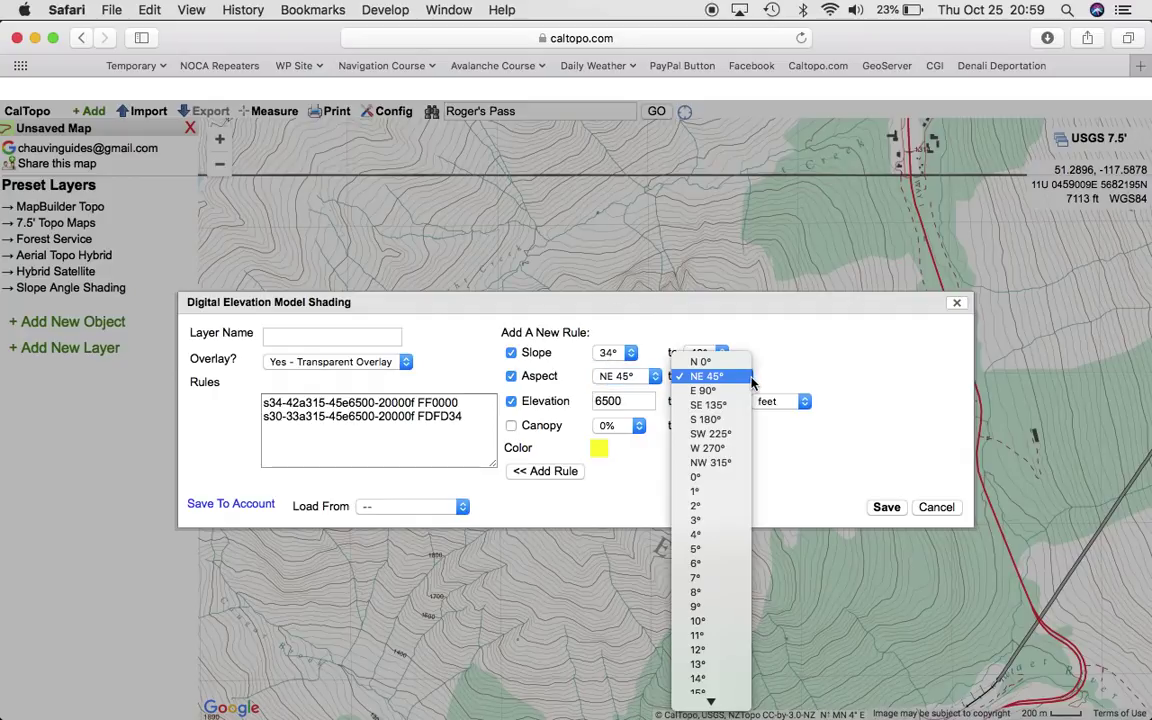
pyautogui.click(710, 405)
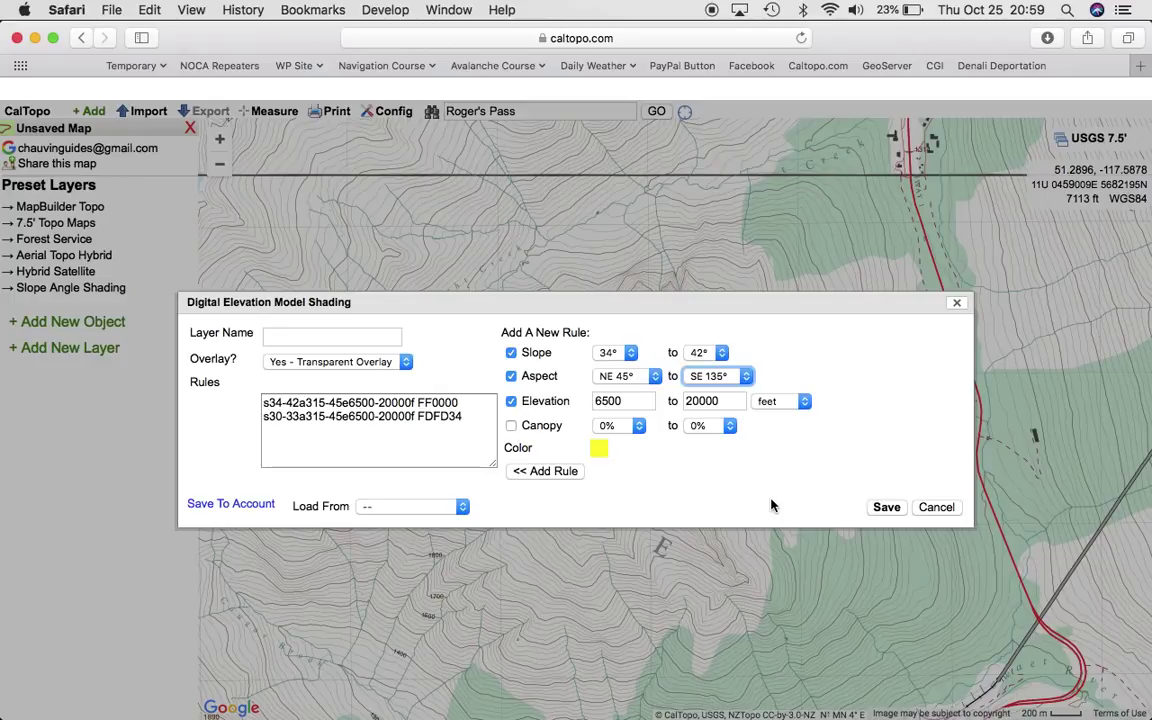
# Limit the third rule to elevations from 5000 to 20000 feet.
pyautogui.click(631, 401)
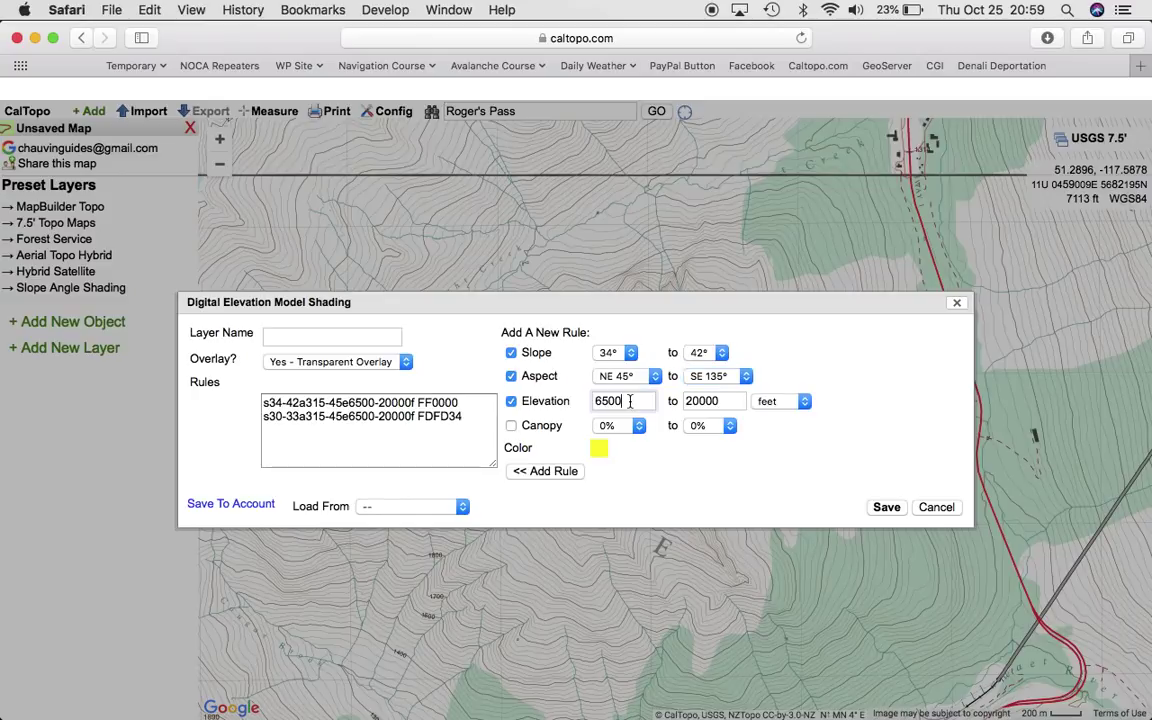
pyautogui.press('BackSpace')
pyautogui.press('BackSpace')
pyautogui.press('BackSpace')
pyautogui.press('BackSpace')
pyautogui.write('5000')
pyautogui.click(721, 402)
pyautogui.press('BackSpace')
pyautogui.press('BackSpace')
pyautogui.press('BackSpace')
pyautogui.press('BackSpace')
pyautogui.press('BackSpace')
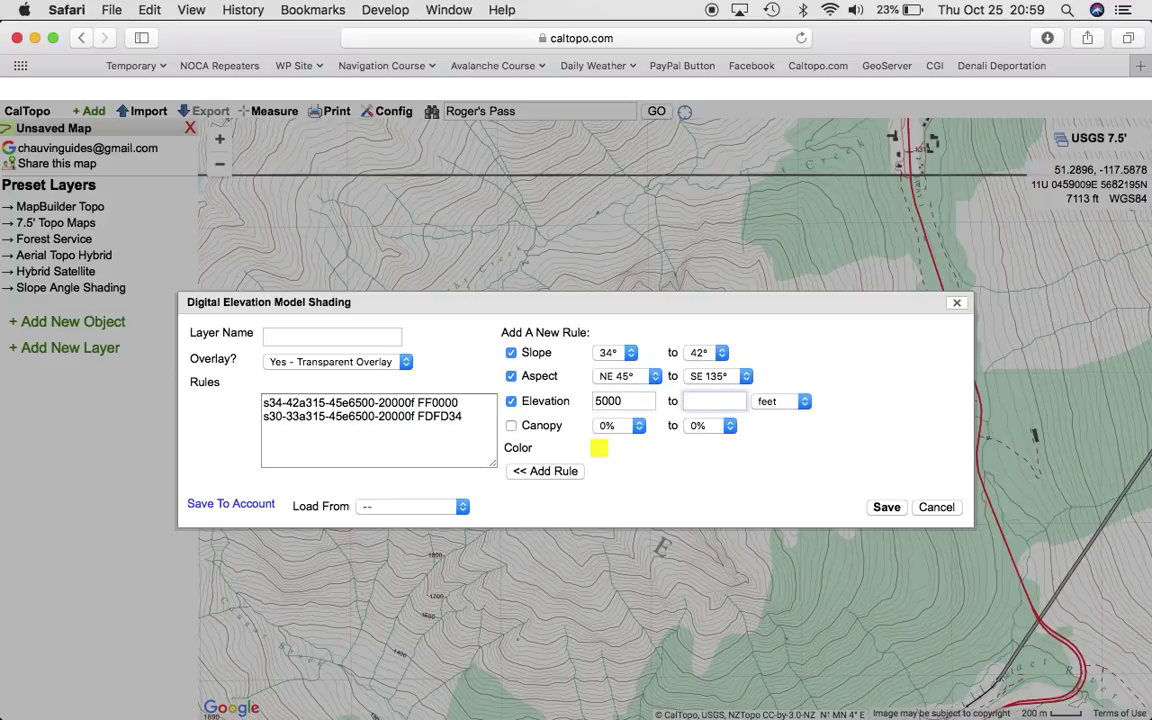
pyautogui.write('7000')
pyautogui.press('BackSpace')
pyautogui.press('BackSpace')
pyautogui.press('BackSpace')
pyautogui.press('BackSpace')
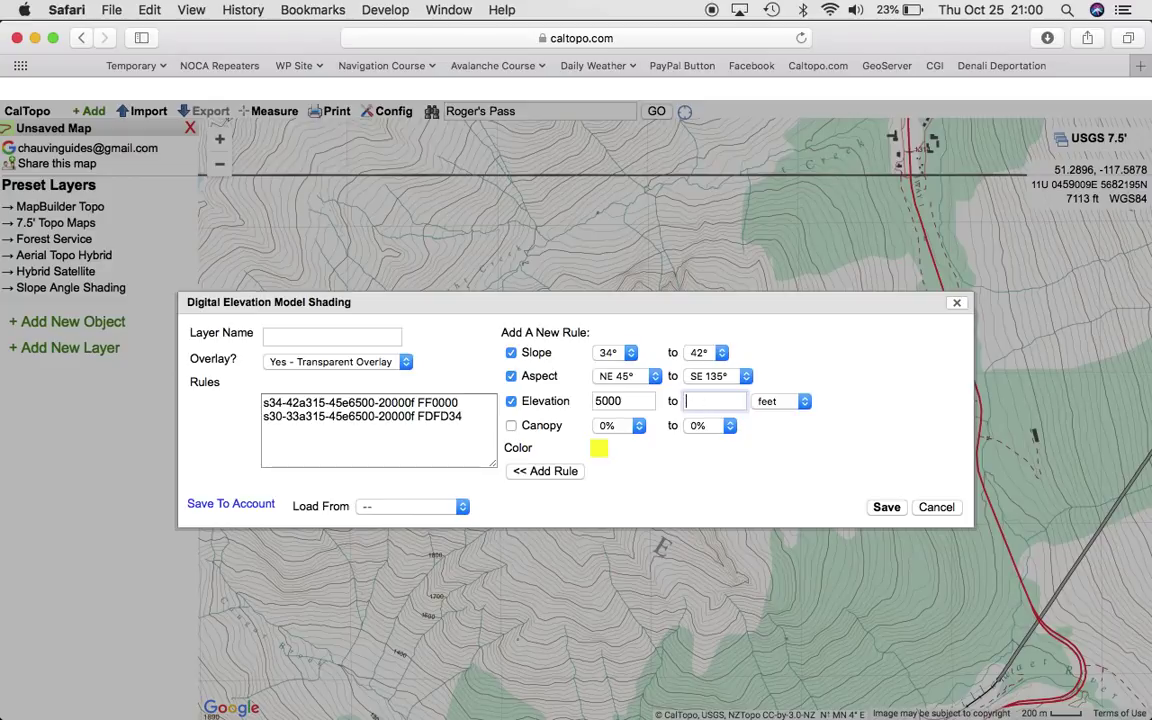
pyautogui.write('20000')
# Colour the third rule blue (0000FF) and add it to the layer's rules.
pyautogui.click(601, 452)
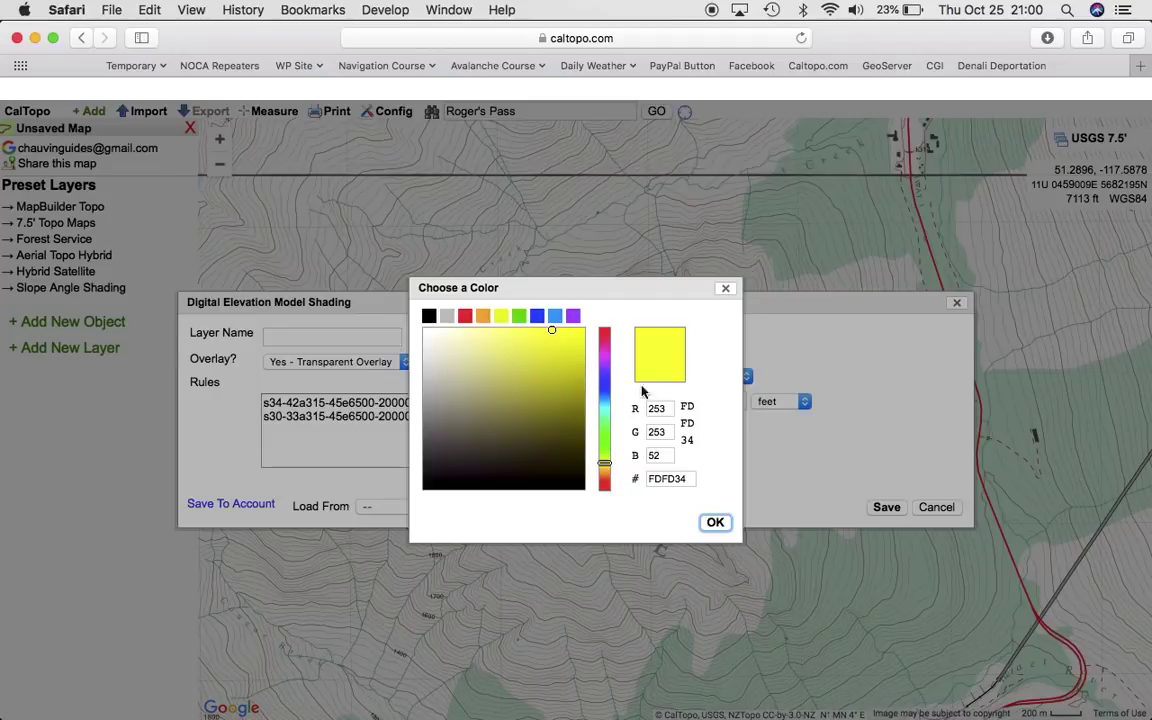
pyautogui.click(540, 325)
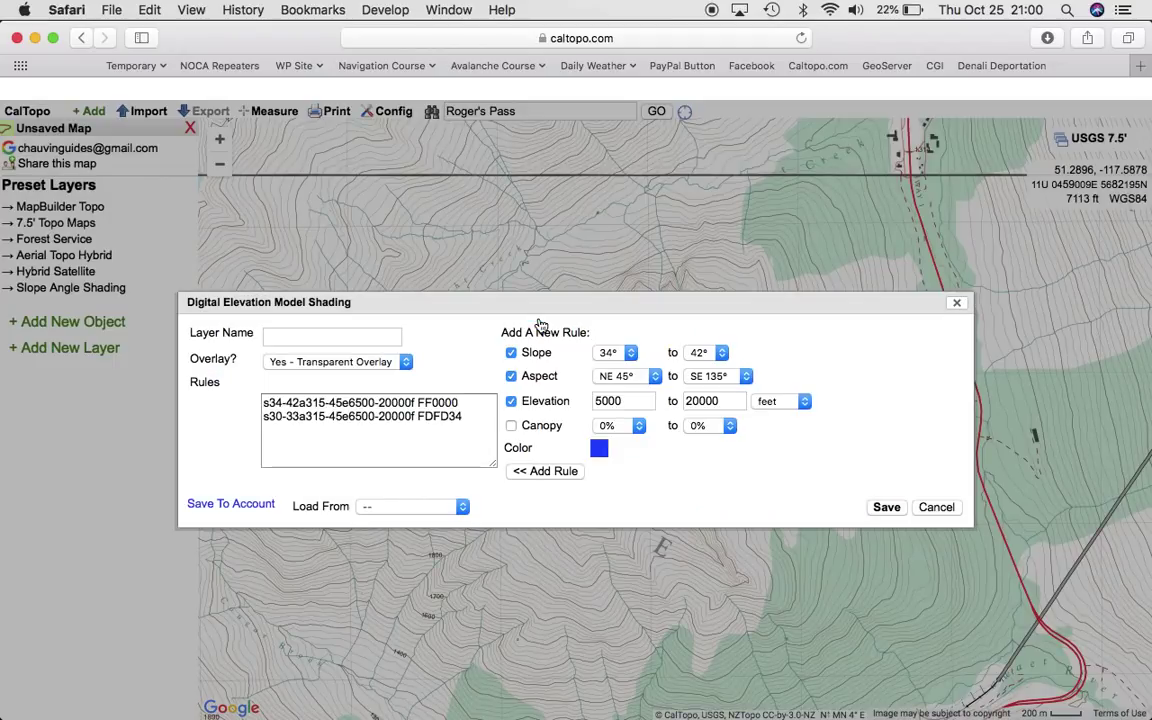
pyautogui.click(544, 472)
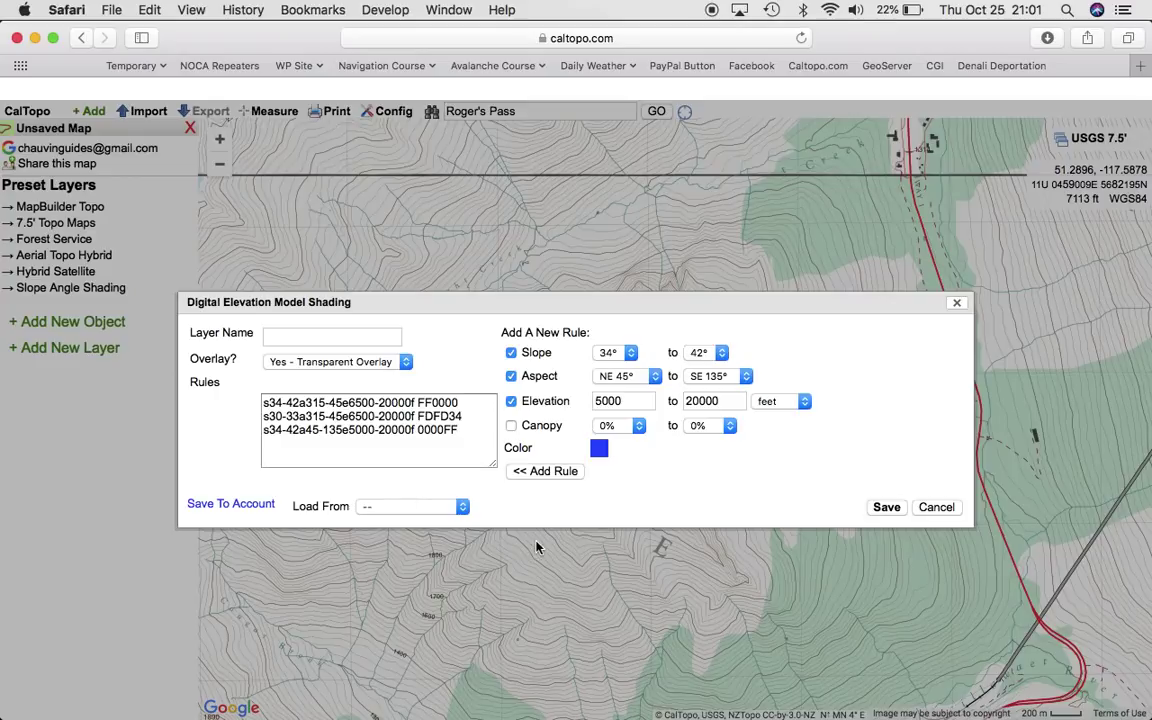
# Save the custom shading layer to the map and name it 10-25-18.
pyautogui.click(886, 508)
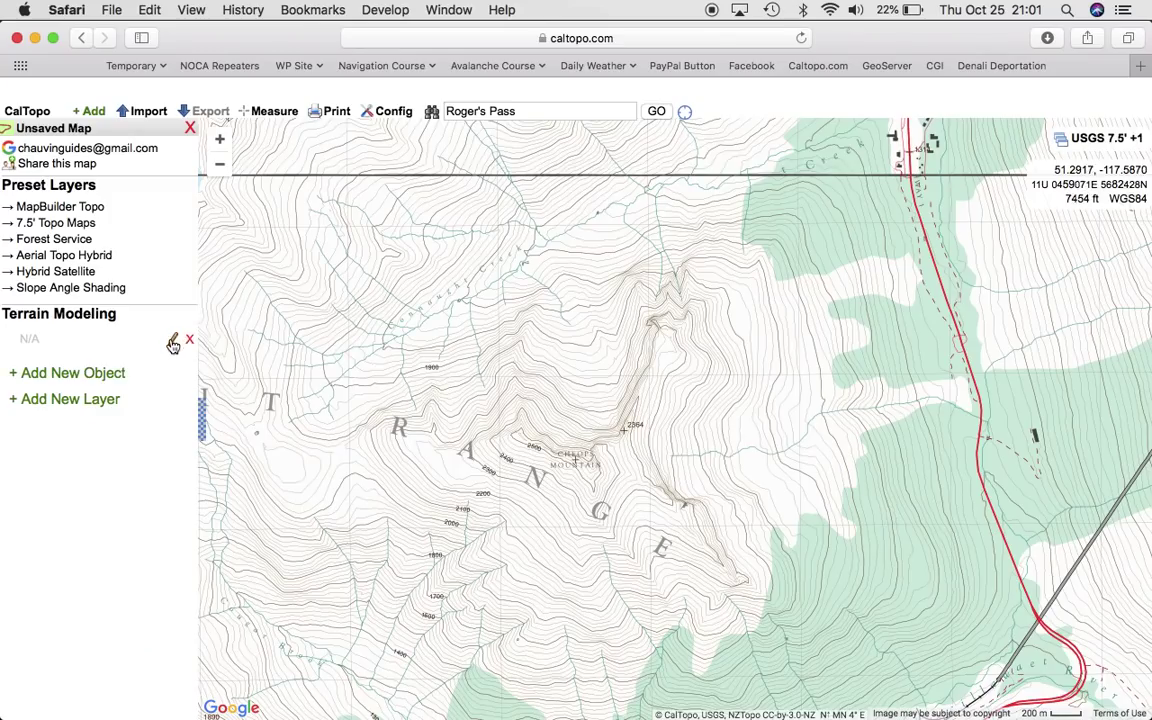
pyautogui.click(172, 339)
pyautogui.click(284, 335)
pyautogui.write('10')
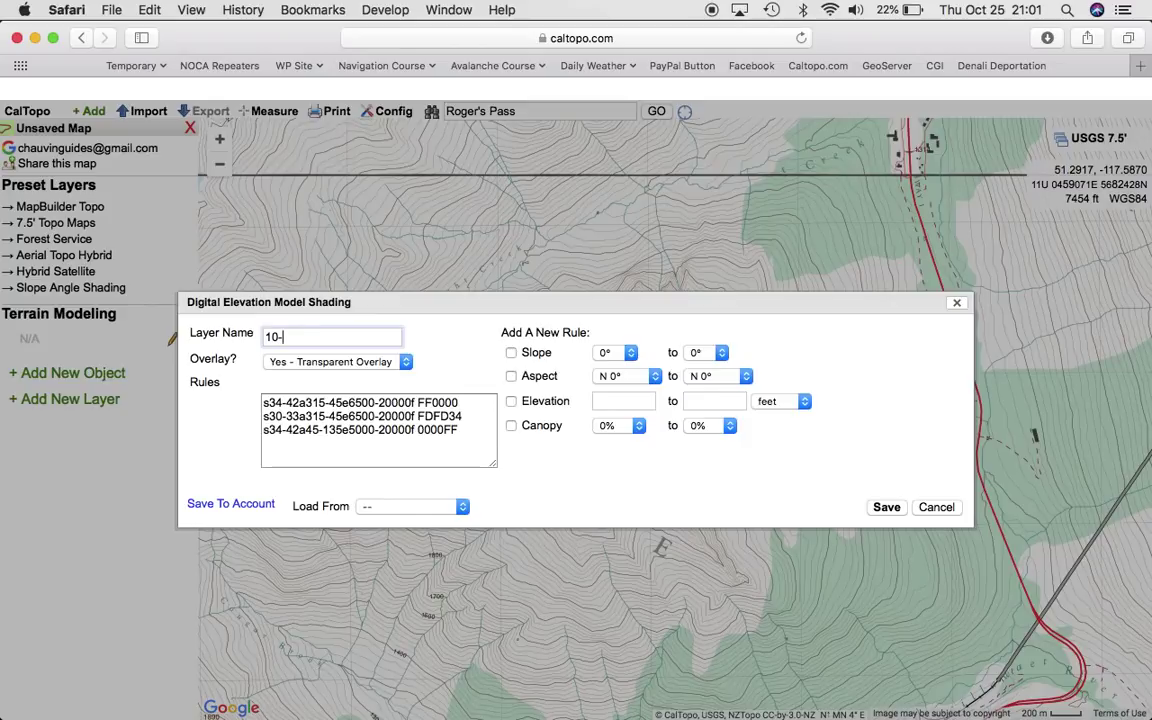
pyautogui.write('-25-18')
pyautogui.click(884, 507)
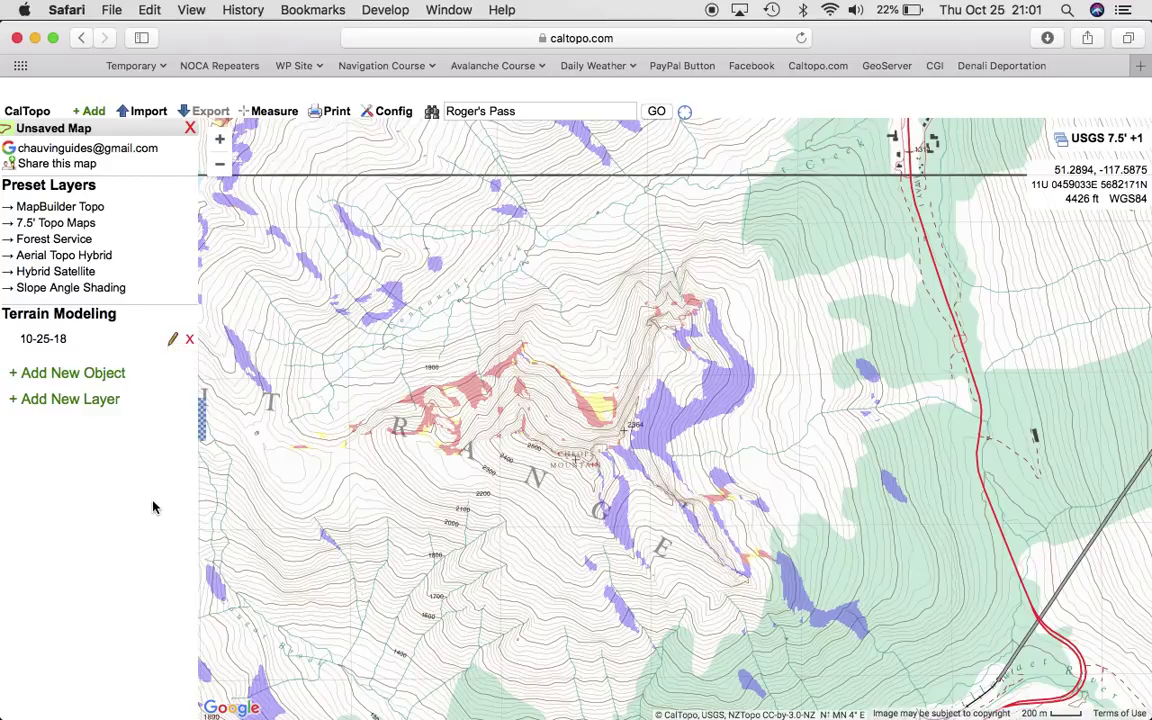
# Stack the Enhanced shaded relief layer on top of the base map at 61% opacity.
pyautogui.moveTo(460, 371); pyautogui.dragTo(486, 421)
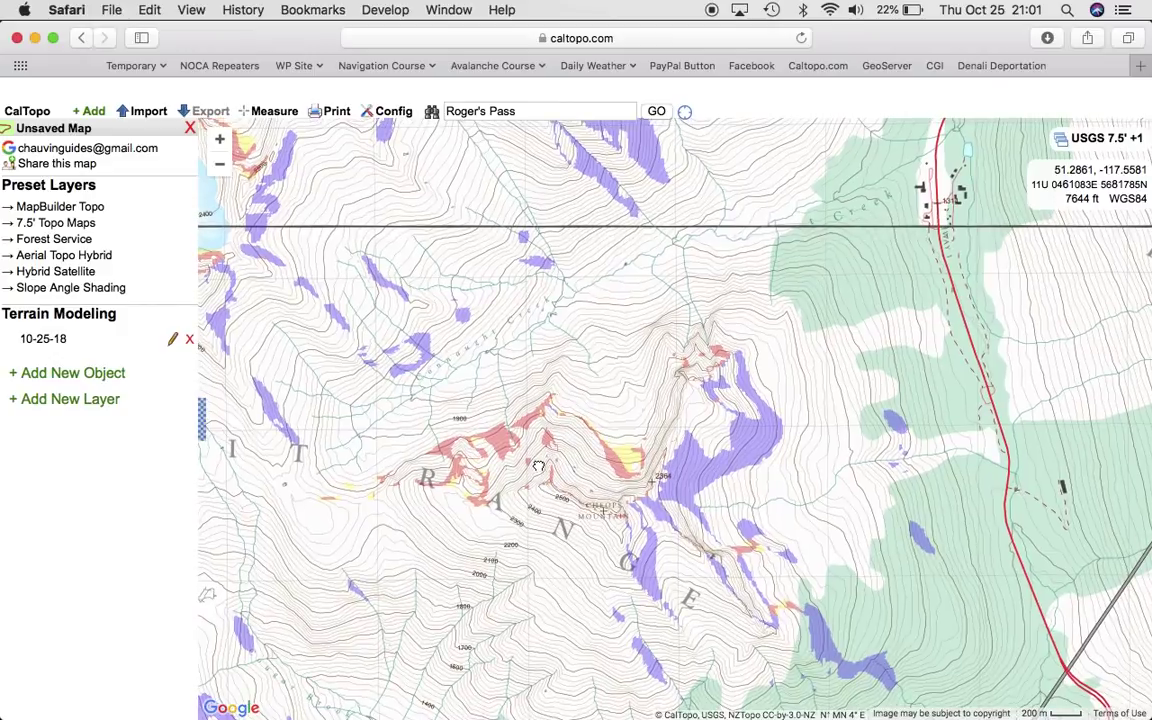
pyautogui.moveTo(445, 374); pyautogui.dragTo(539, 424)
pyautogui.moveTo(472, 331); pyautogui.dragTo(532, 452)
pyautogui.moveTo(599, 362); pyautogui.dragTo(553, 460)
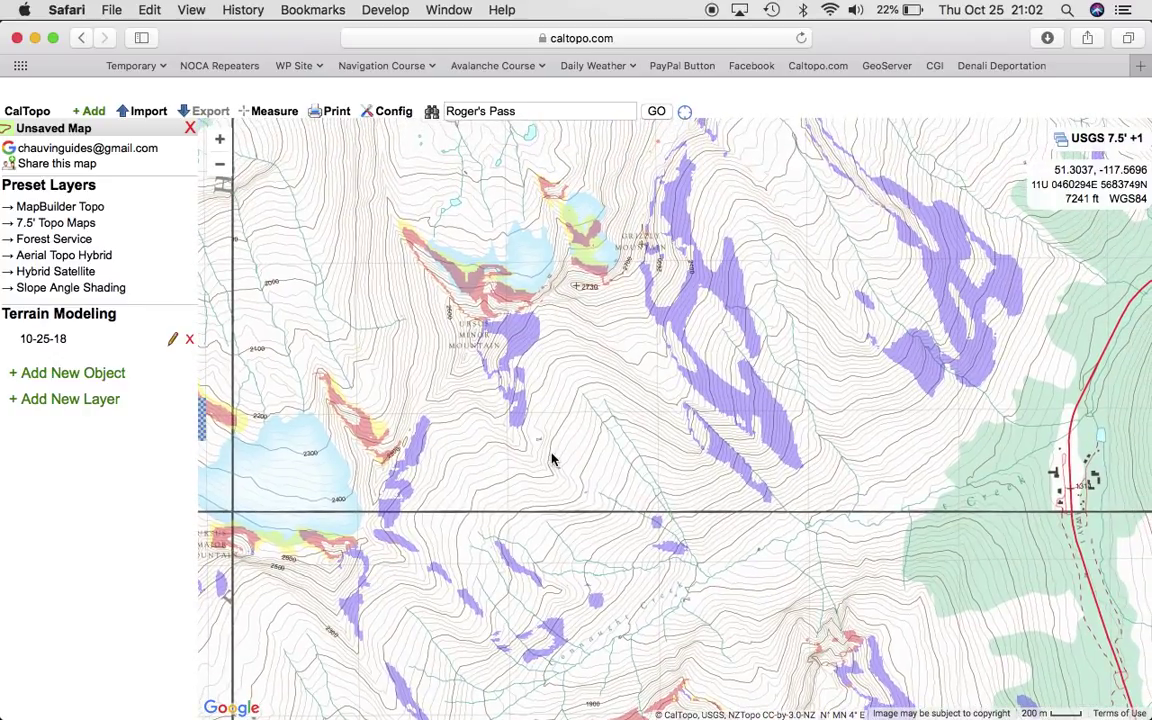
pyautogui.moveTo(1077, 146)
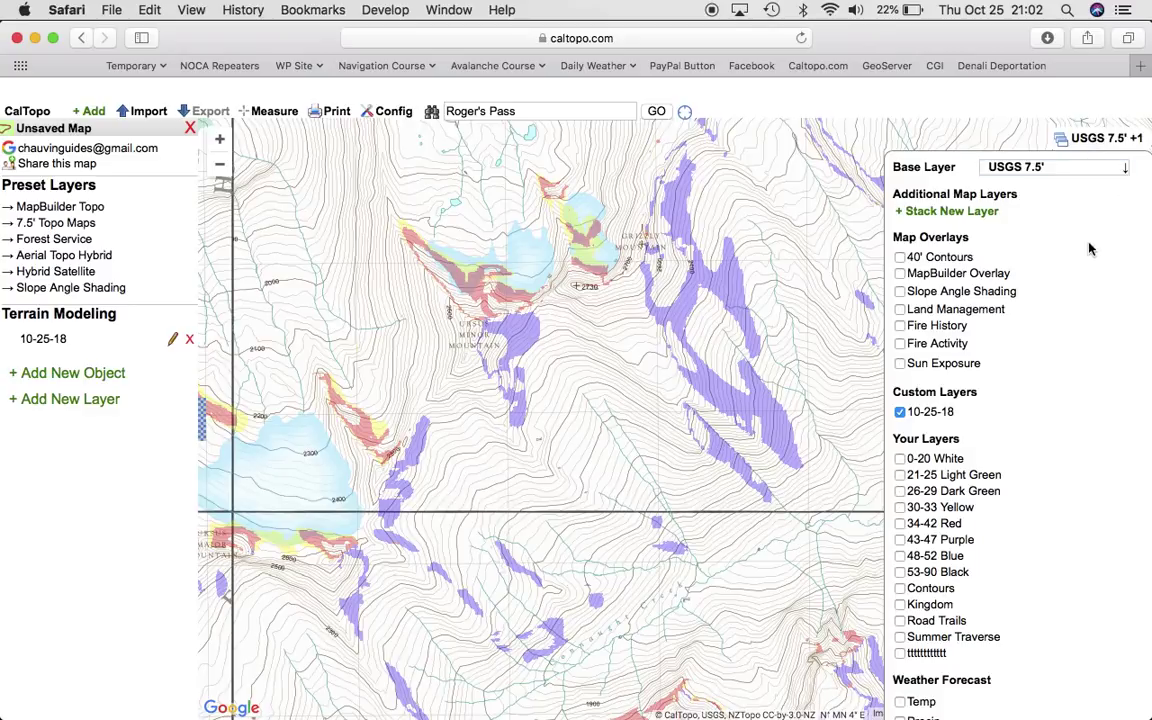
pyautogui.click(960, 212)
pyautogui.click(973, 220)
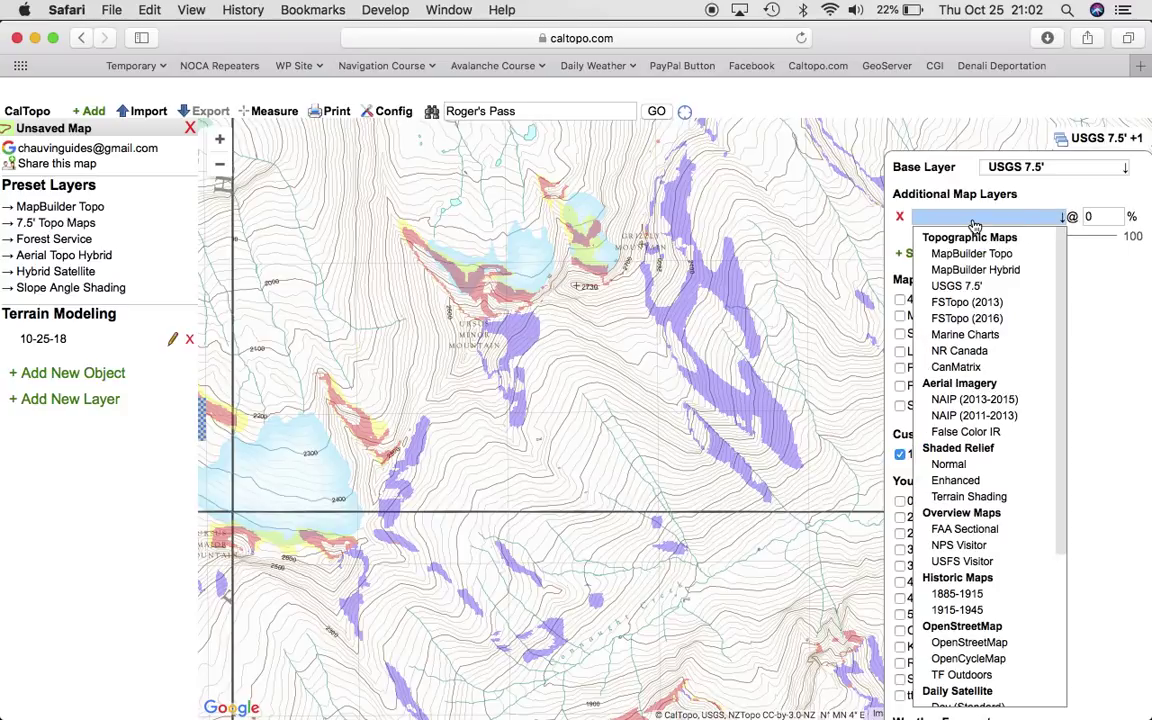
pyautogui.click(952, 481)
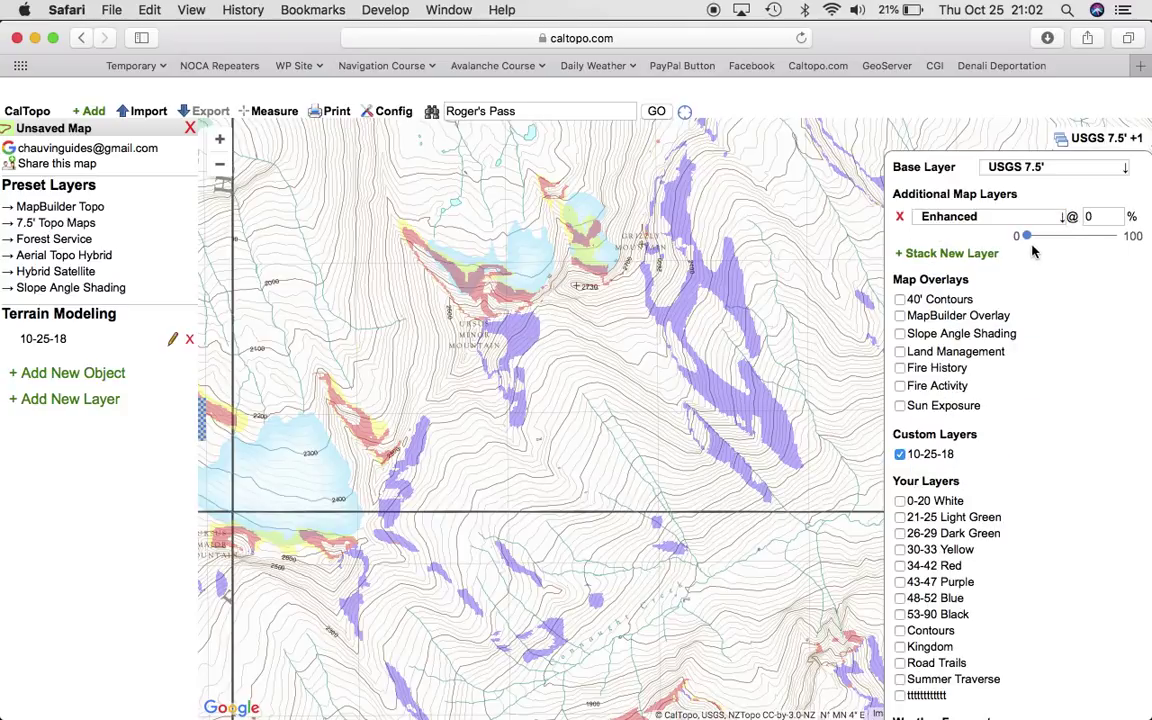
pyautogui.moveTo(1027, 236); pyautogui.dragTo(1082, 237)
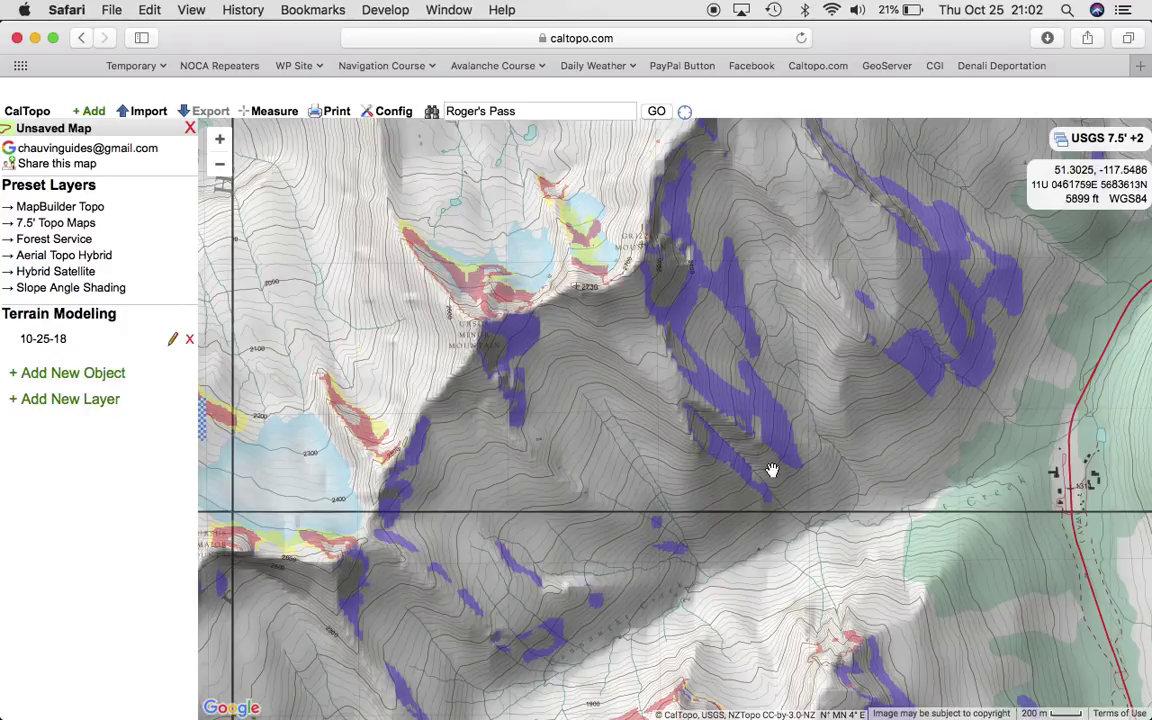
# Look over the shaded terrain north of Roger's Pass and move the map to Aspen CO by searching for it.
pyautogui.moveTo(766, 478); pyautogui.dragTo(684, 543)
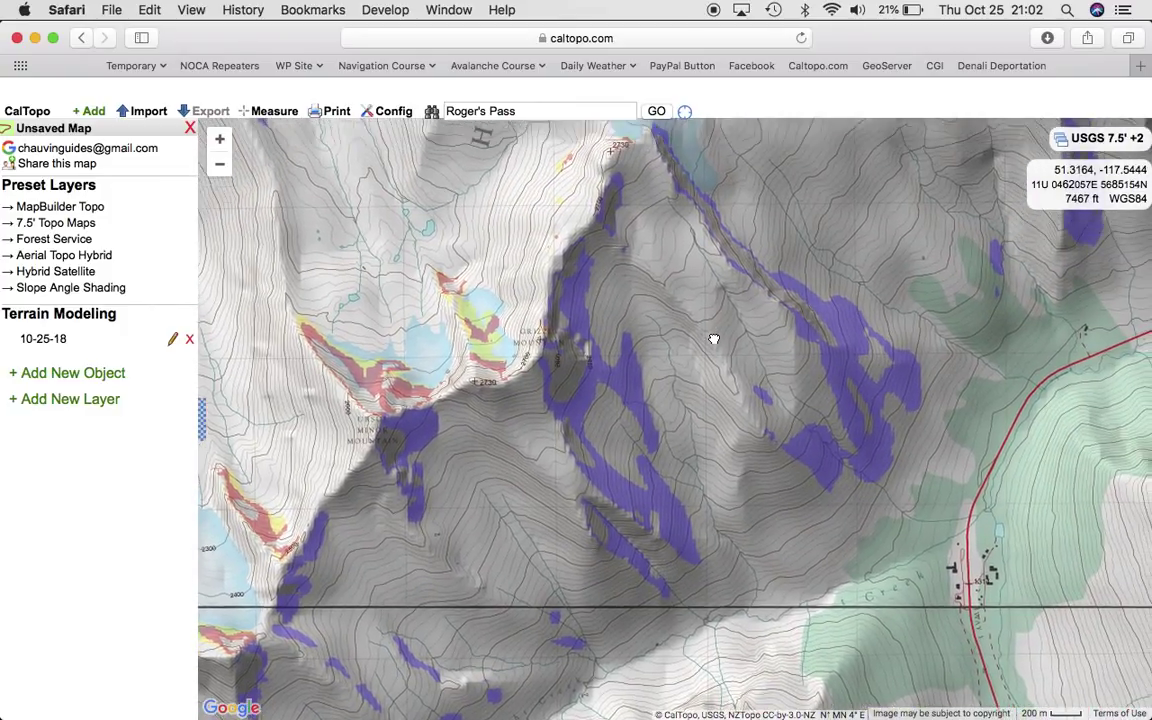
pyautogui.moveTo(714, 340); pyautogui.dragTo(694, 429)
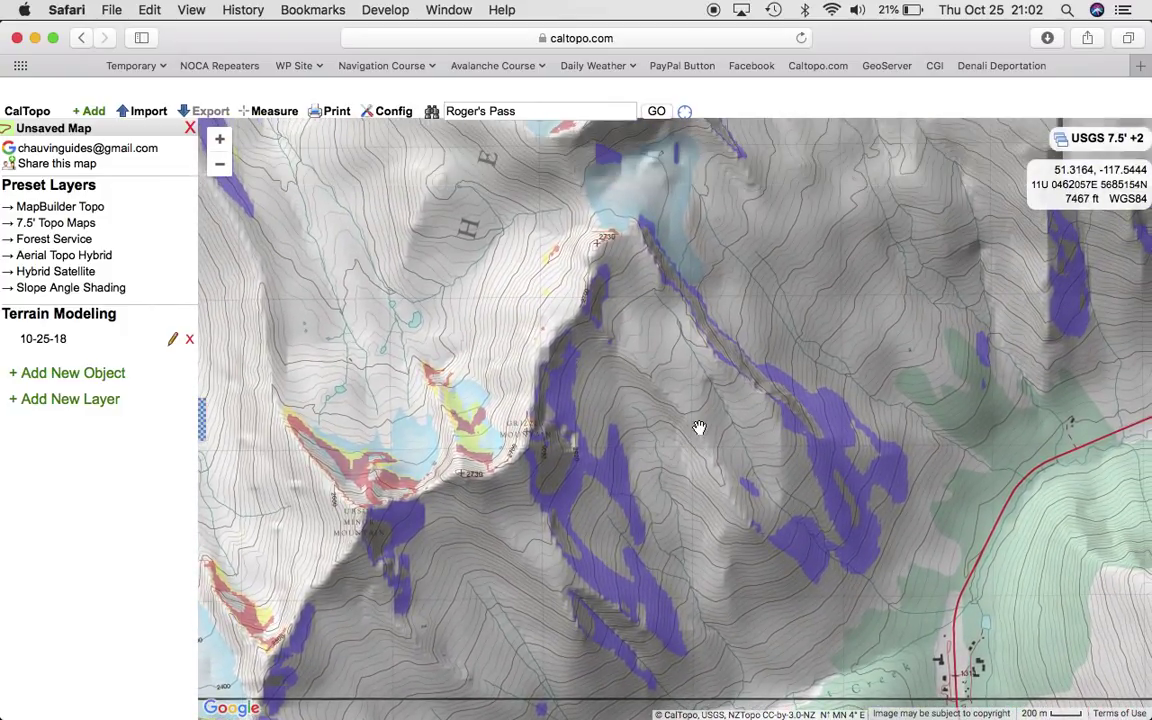
pyautogui.moveTo(671, 309); pyautogui.dragTo(687, 347)
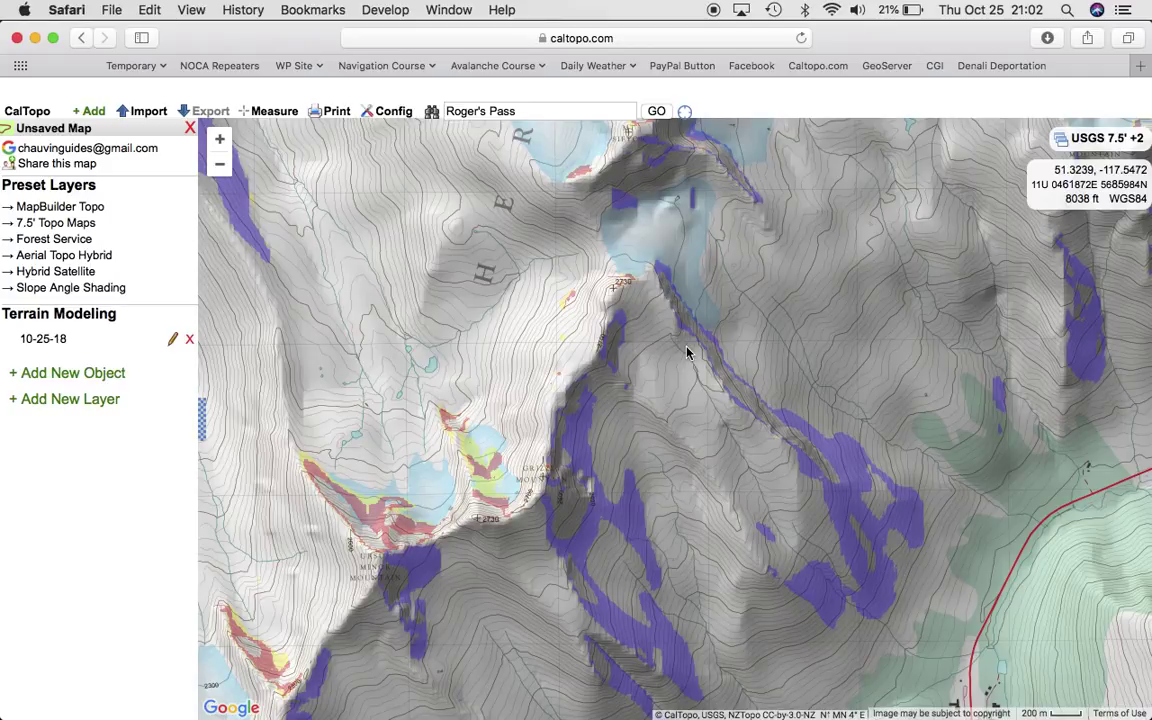
pyautogui.click(527, 111)
pyautogui.moveTo(527, 111); pyautogui.dragTo(444, 103)
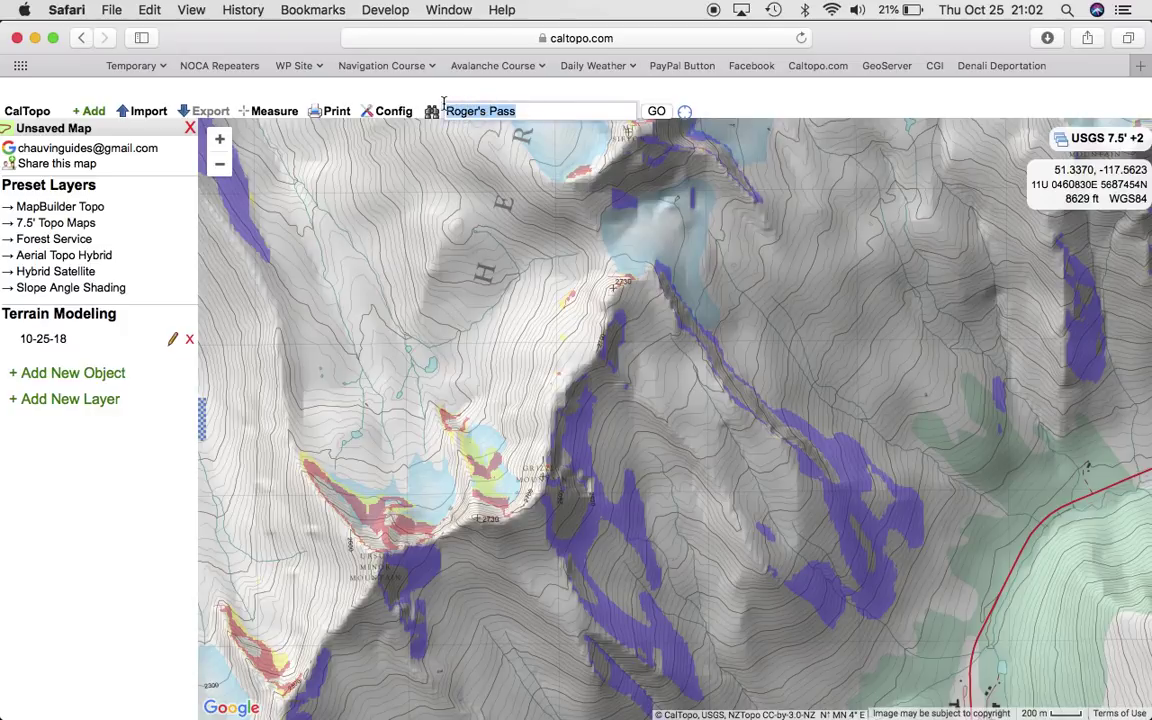
pyautogui.write('Aspen')
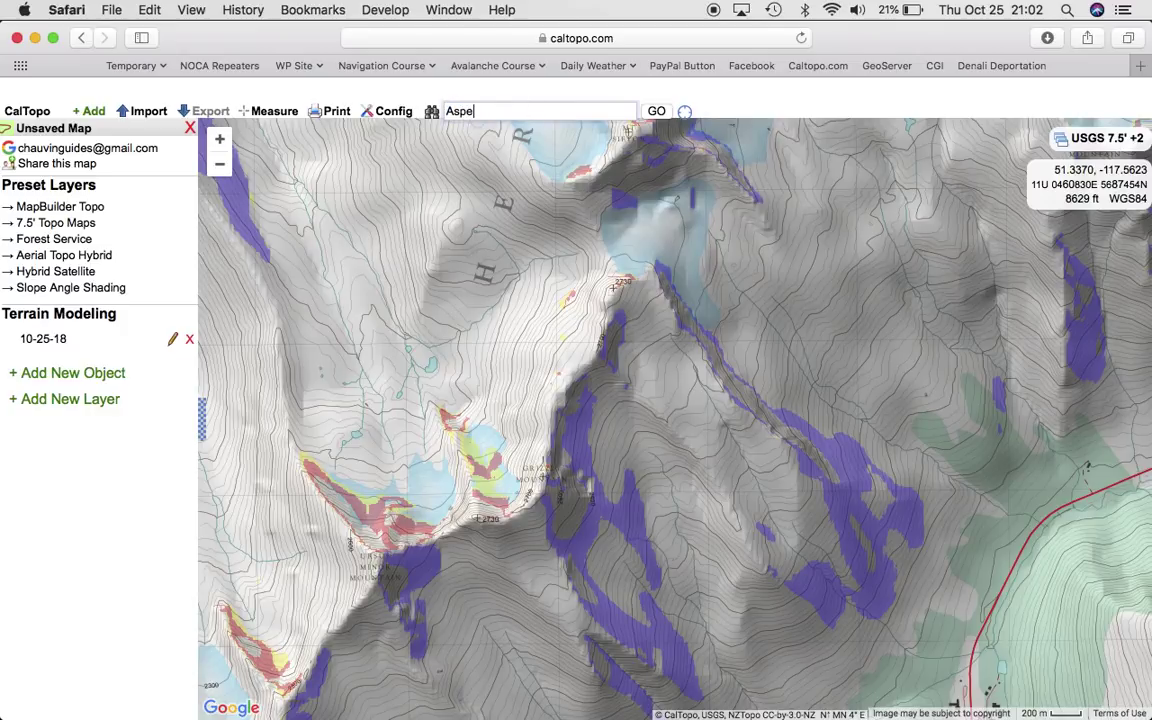
pyautogui.write(' CO')
pyautogui.click(652, 112)
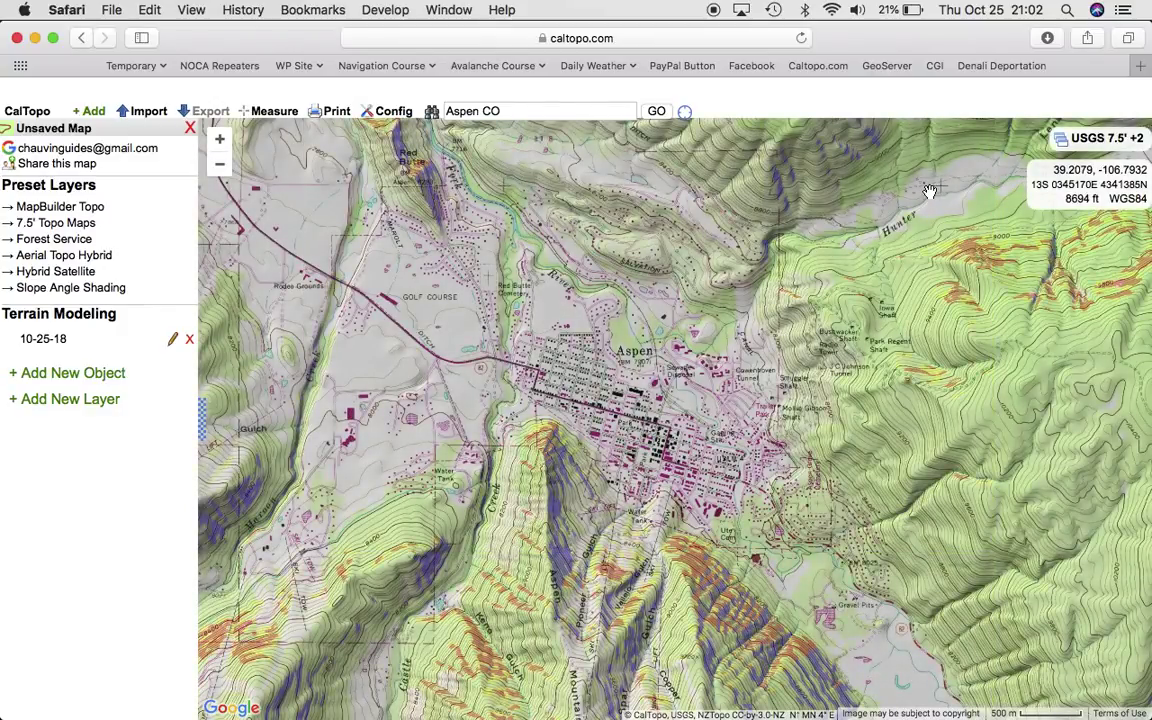
# Switch the base layer to FSTopo (2013) and view the slopes south of Aspen.
pyautogui.moveTo(1087, 145)
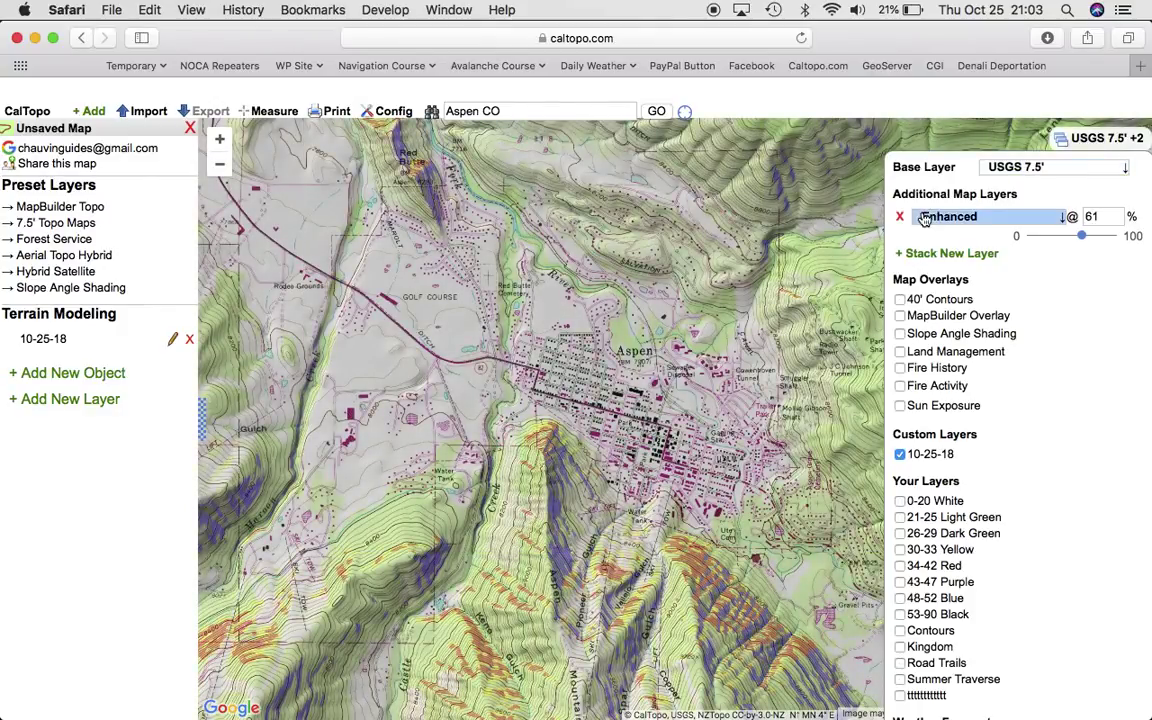
pyautogui.click(1118, 170)
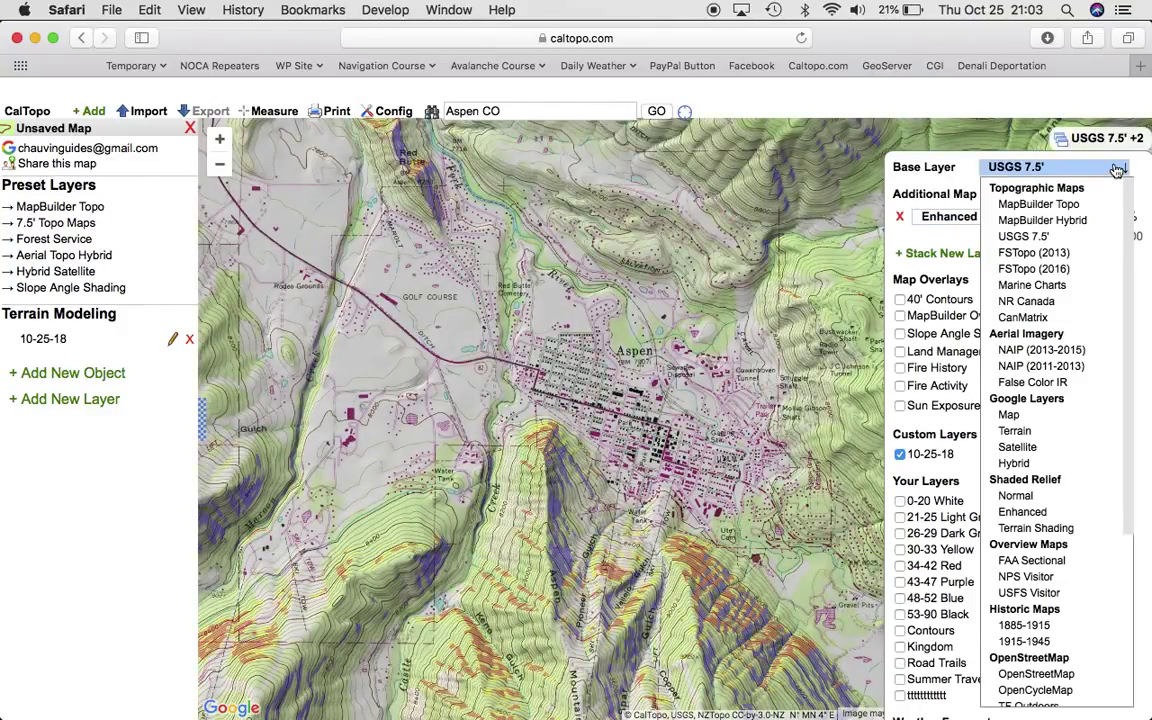
pyautogui.click(1038, 252)
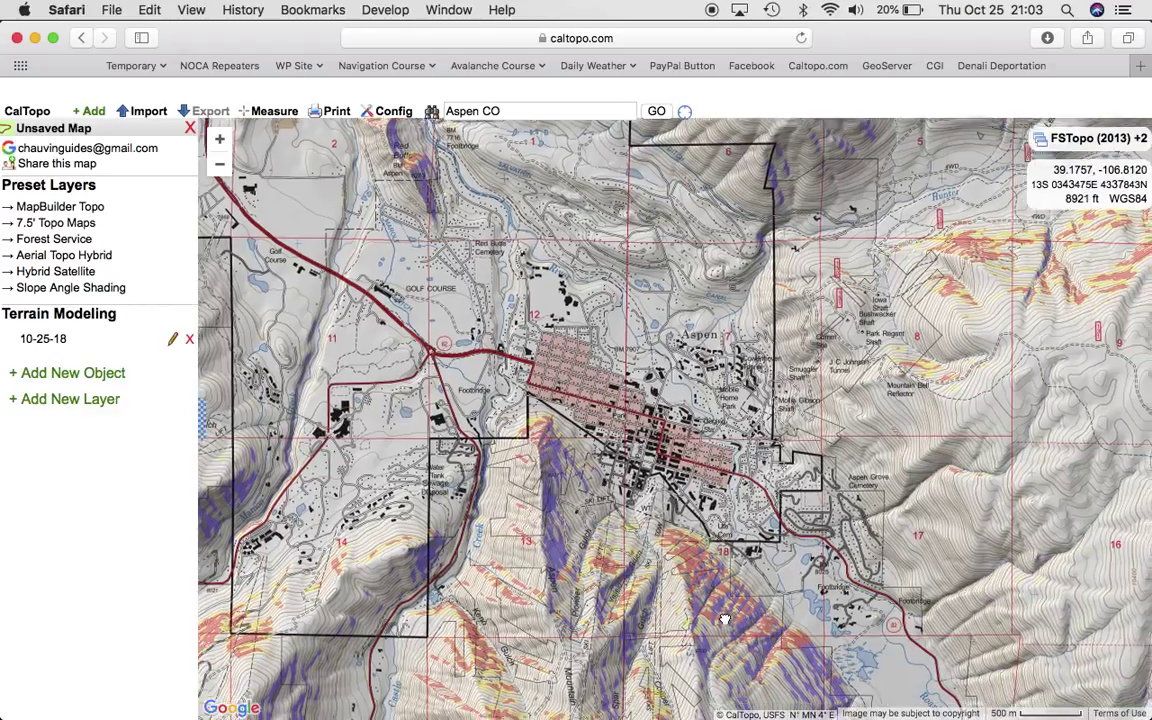
pyautogui.moveTo(724, 619); pyautogui.dragTo(692, 544)
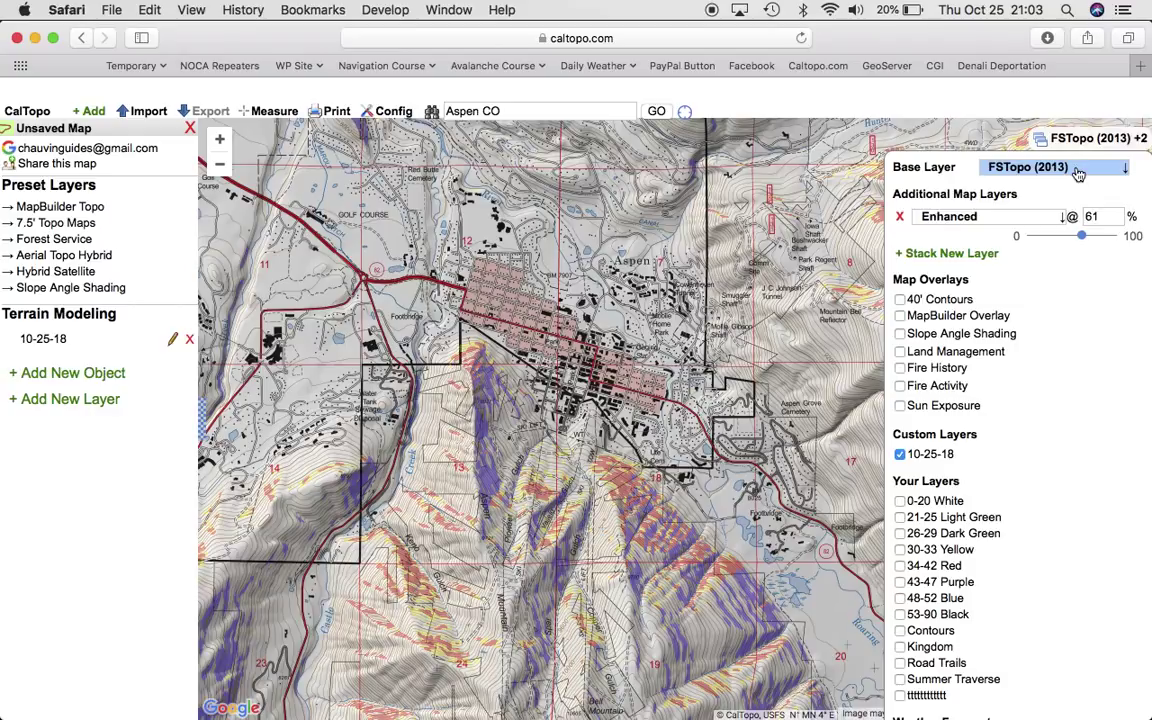
# Change the base layer back to USGS 7.5' and bring up the map layer settings.
pyautogui.click(1078, 170)
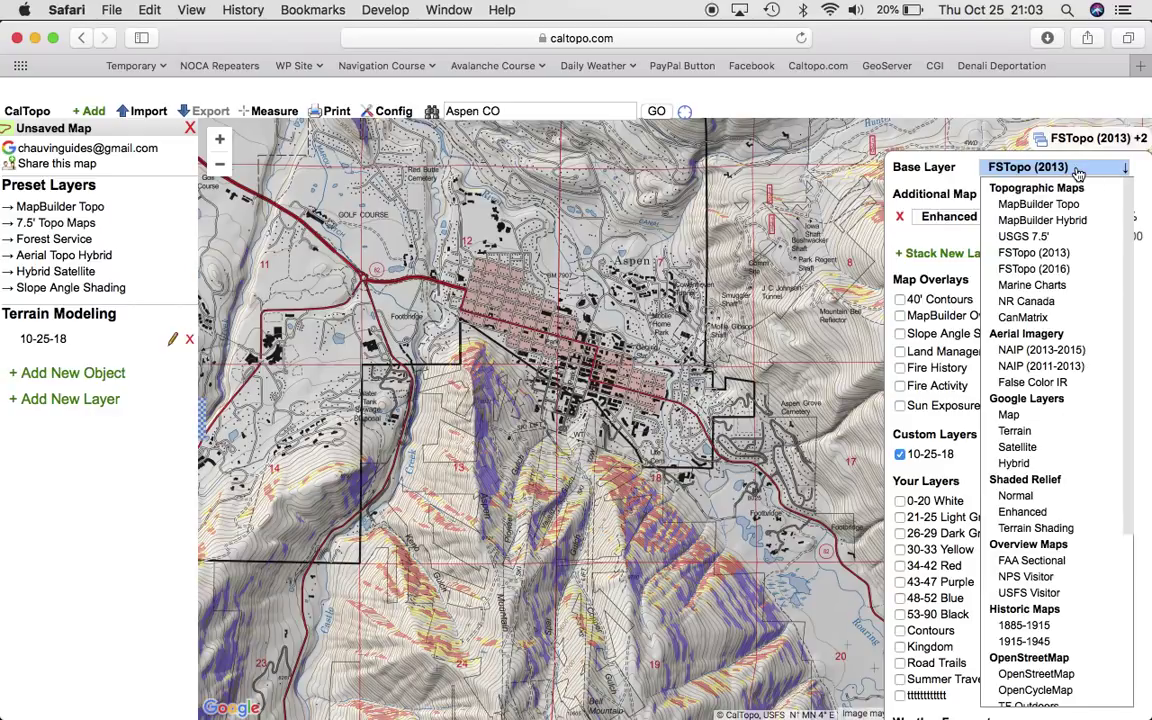
pyautogui.click(1030, 237)
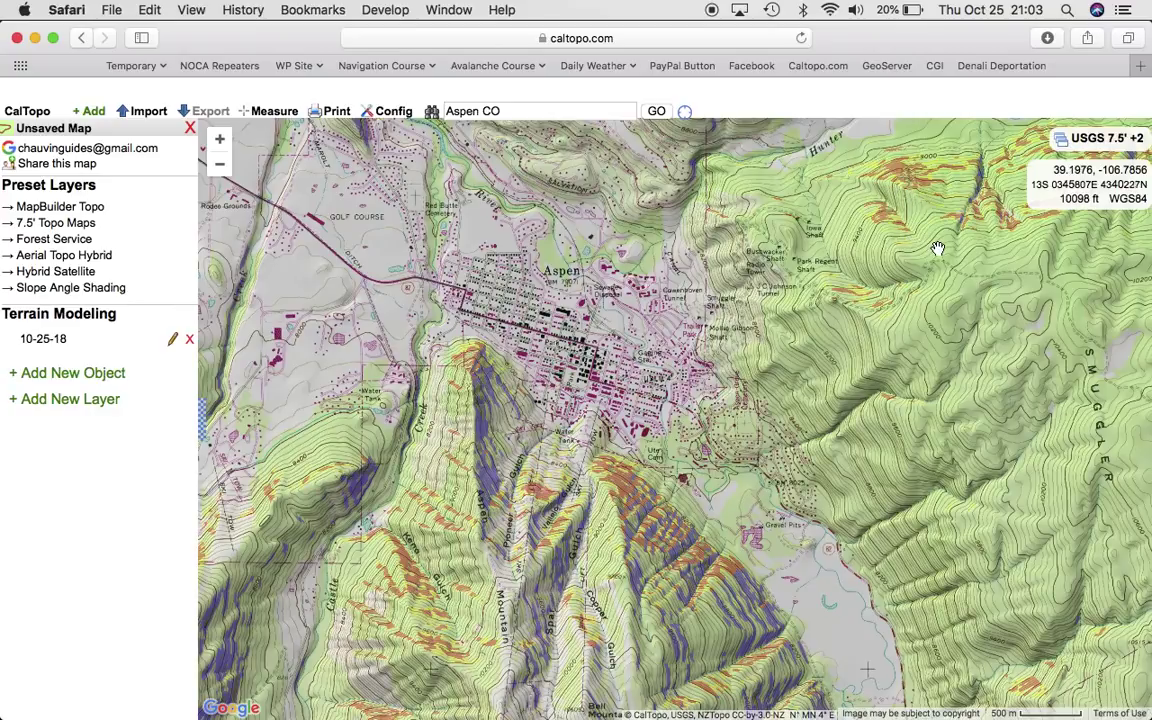
pyautogui.moveTo(957, 280); pyautogui.dragTo(915, 308)
pyautogui.click(1100, 138)
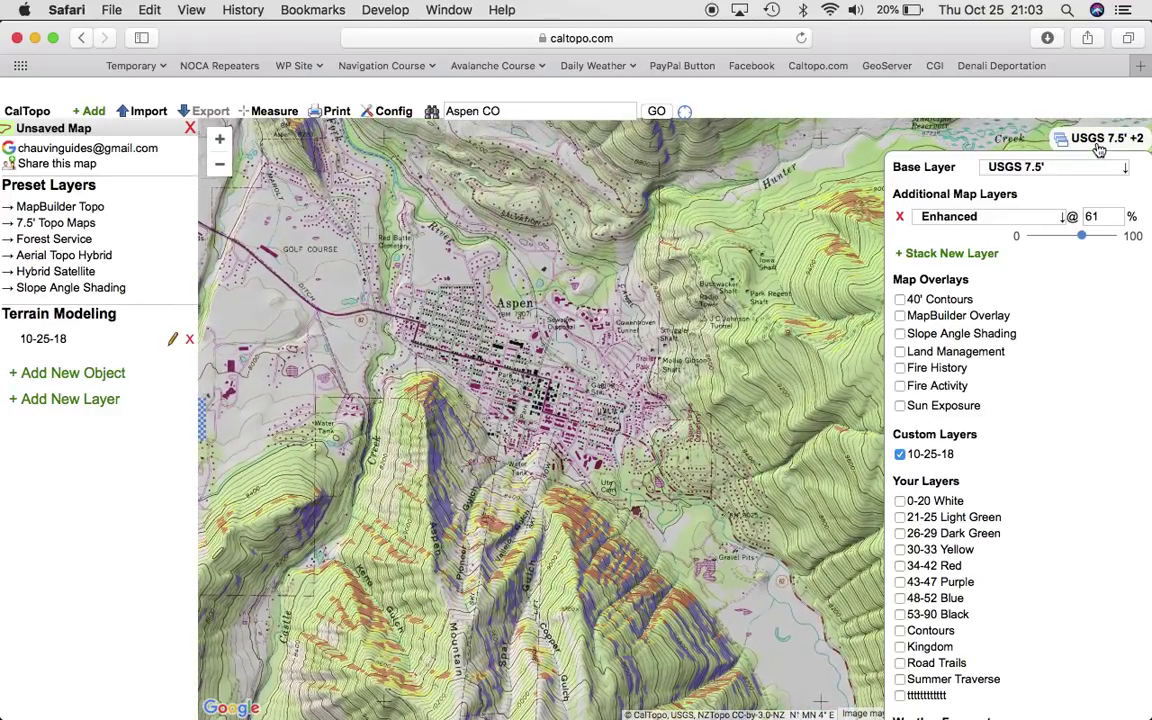
# Try MapBuilder Topo and FSTopo (2013) as the base layer over Aspen to compare them under the shading.
pyautogui.click(1104, 168)
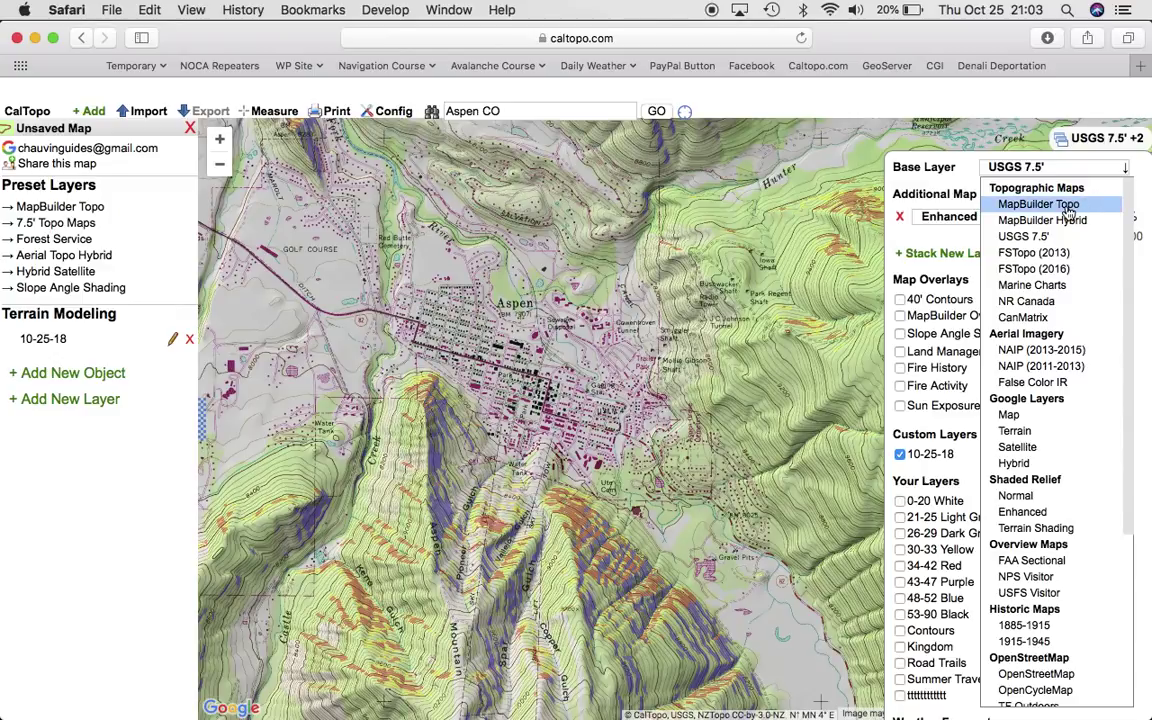
pyautogui.click(1090, 204)
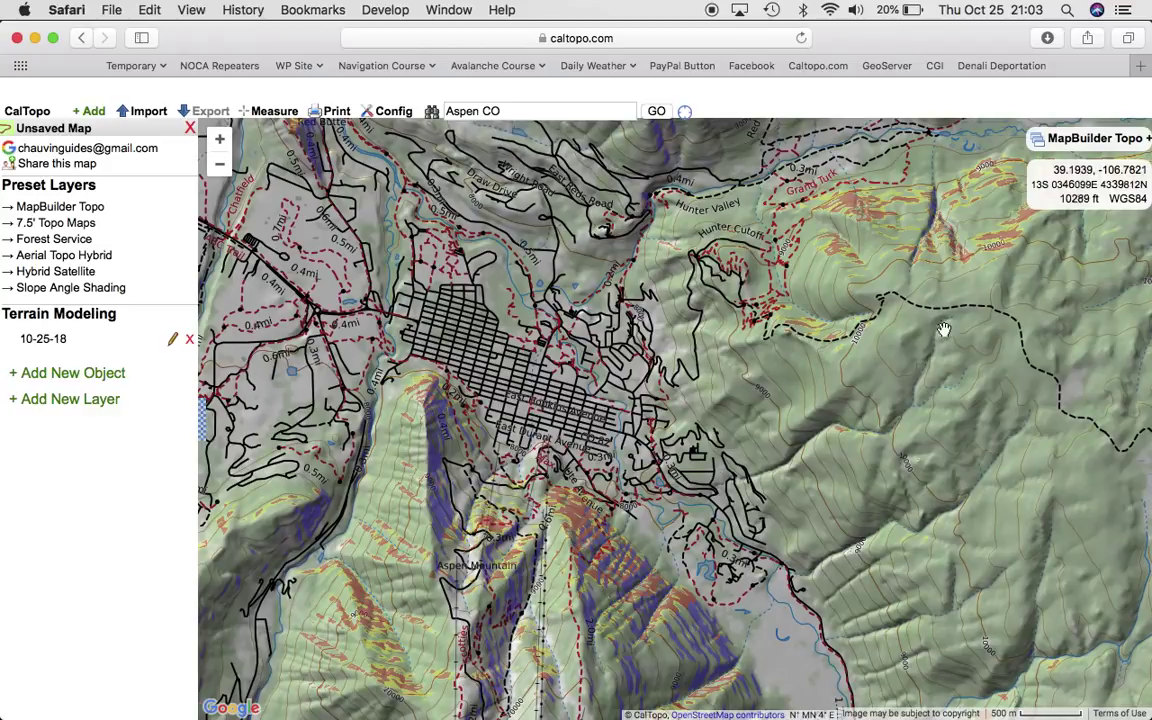
pyautogui.moveTo(990, 138)
pyautogui.click(1090, 169)
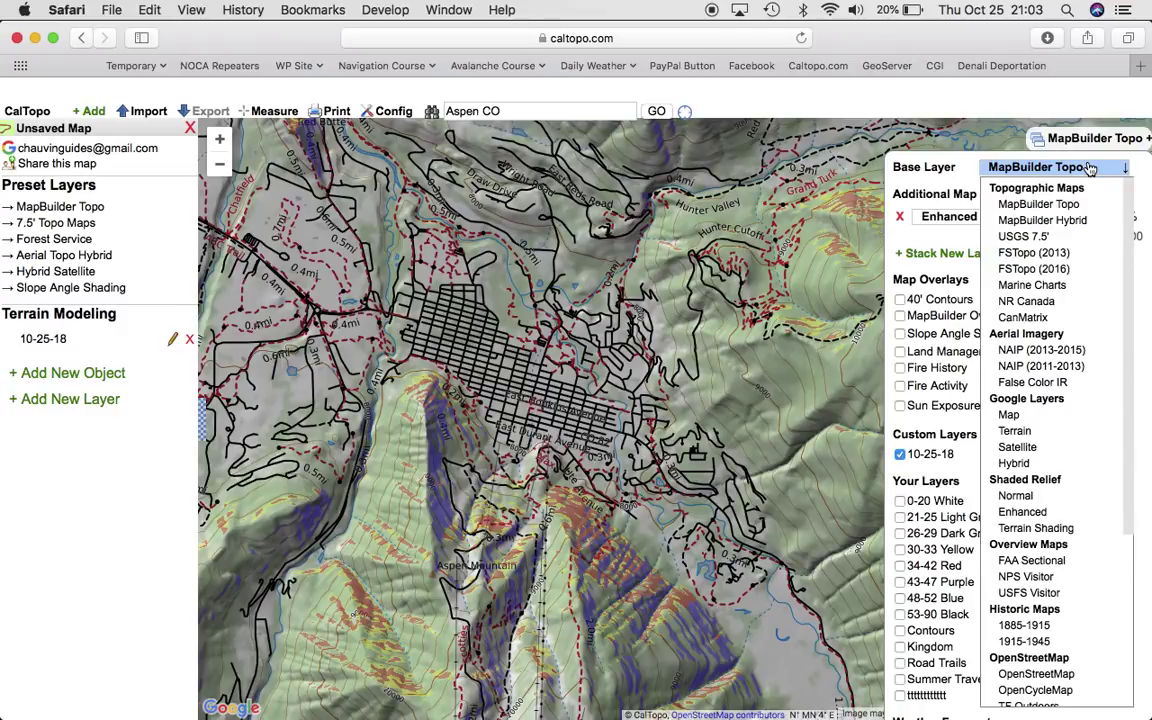
pyautogui.click(1072, 256)
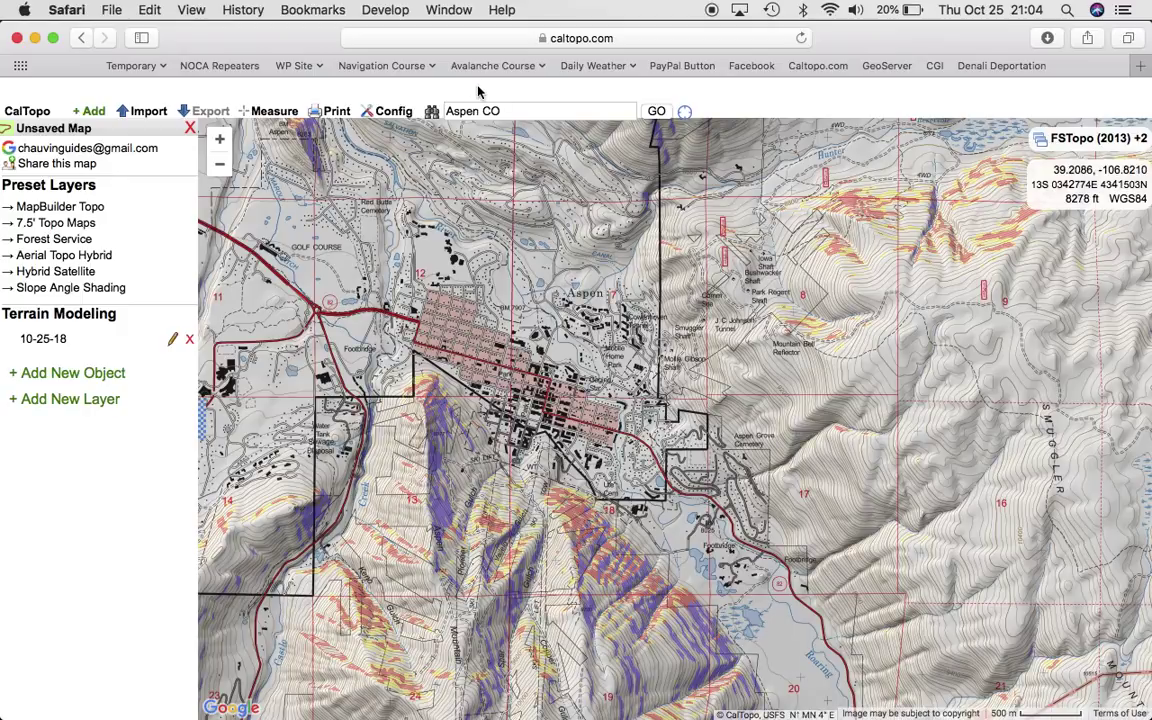
# Move the map back to Roger's Pass by searching for it.
pyautogui.click(507, 111)
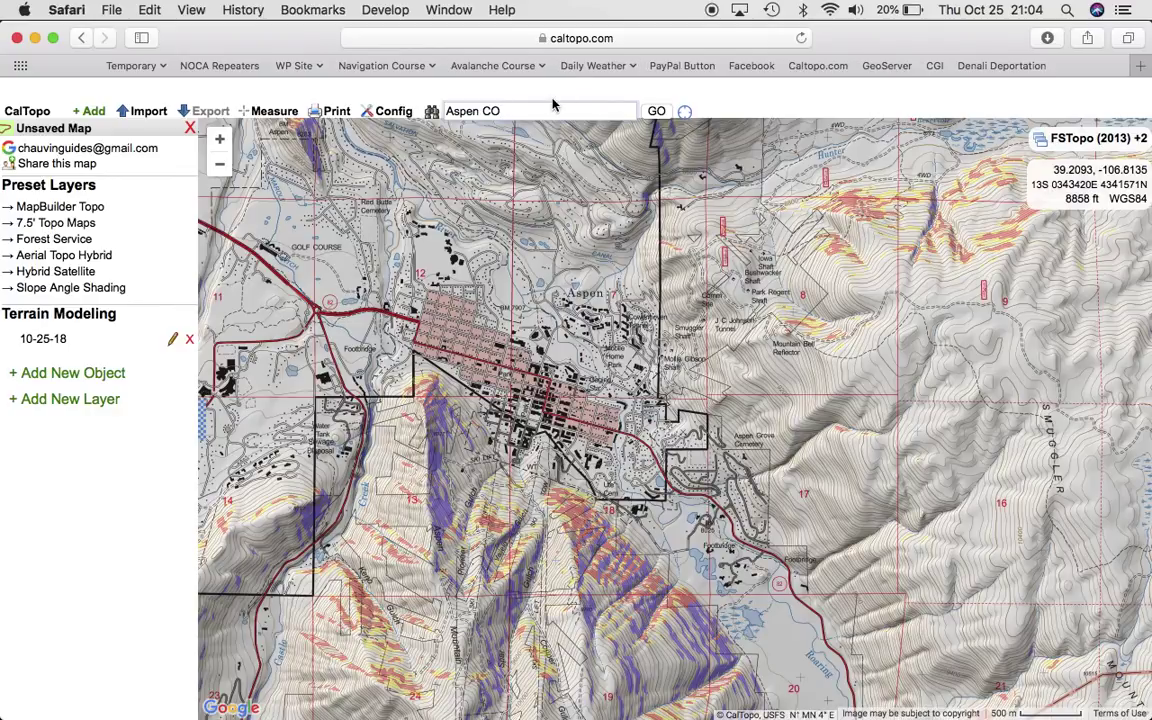
pyautogui.moveTo(505, 111); pyautogui.dragTo(439, 104)
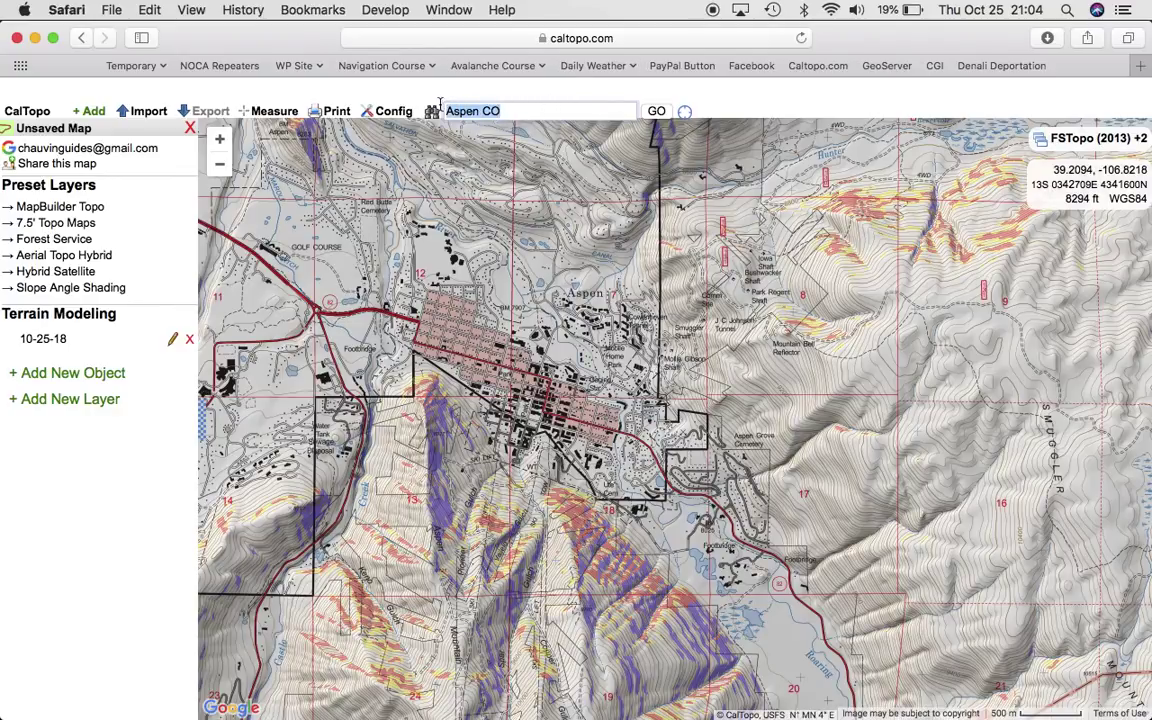
pyautogui.write('Roger')
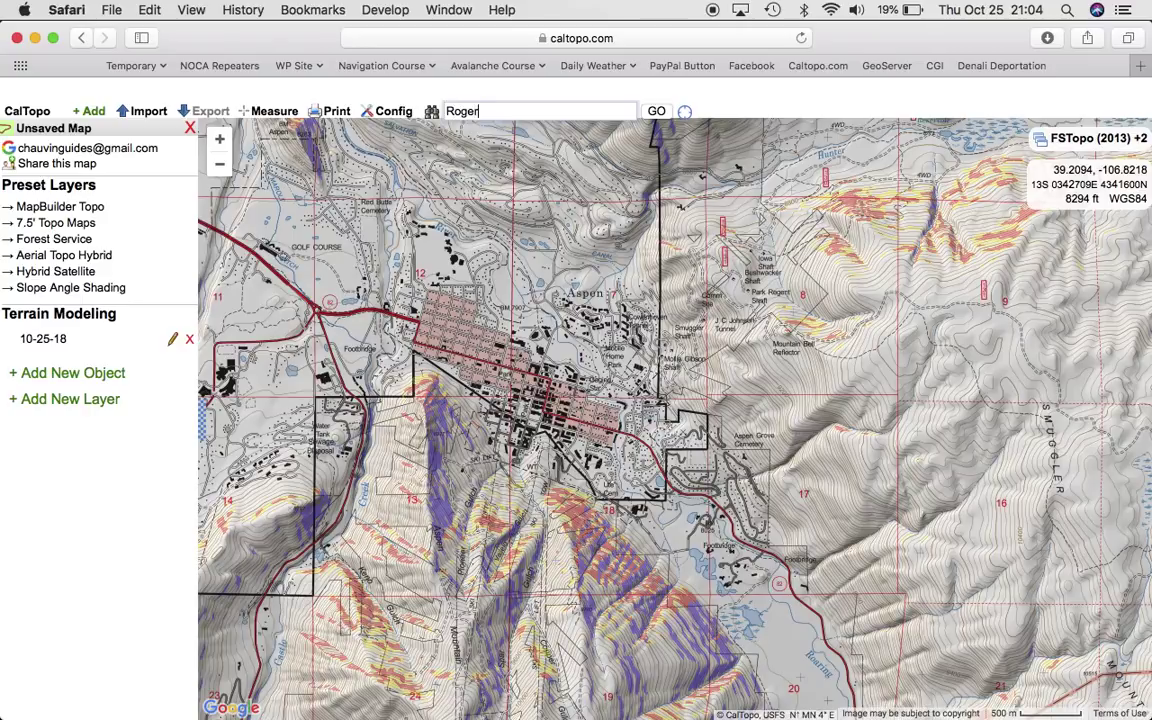
pyautogui.write("'s Pass")
pyautogui.click(656, 112)
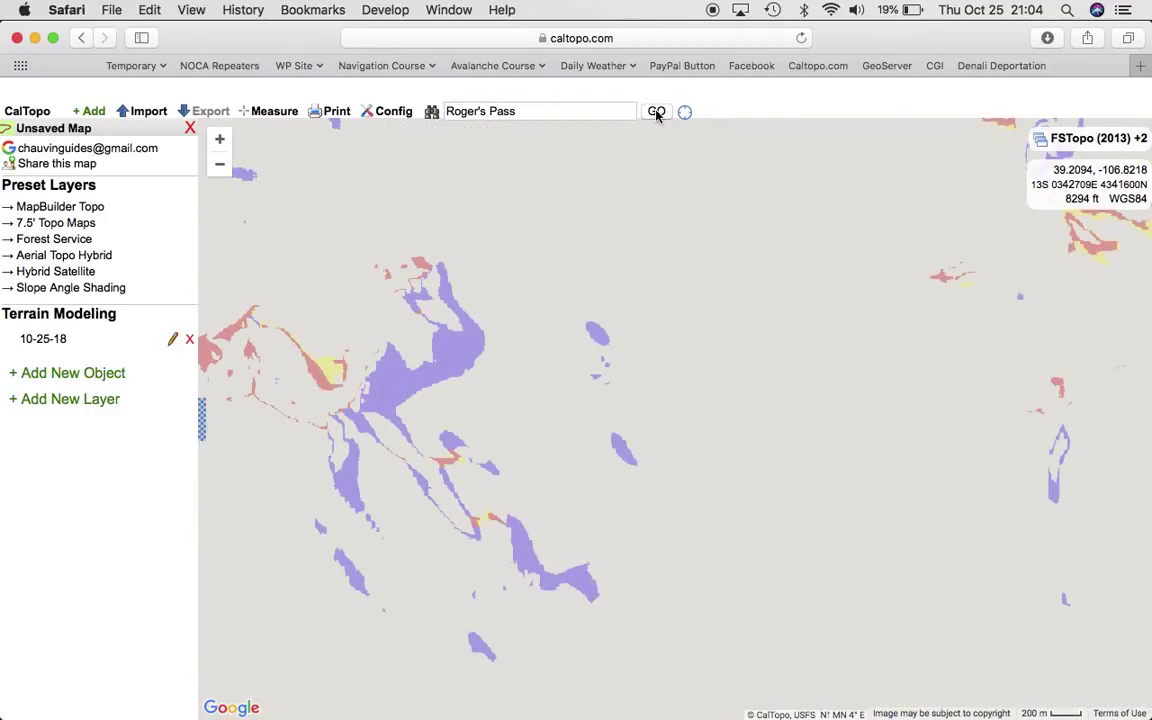
# Change the base layer to USGS 7.5' and bring the slopes west of Cheops Mountain into view.
pyautogui.moveTo(1060, 140)
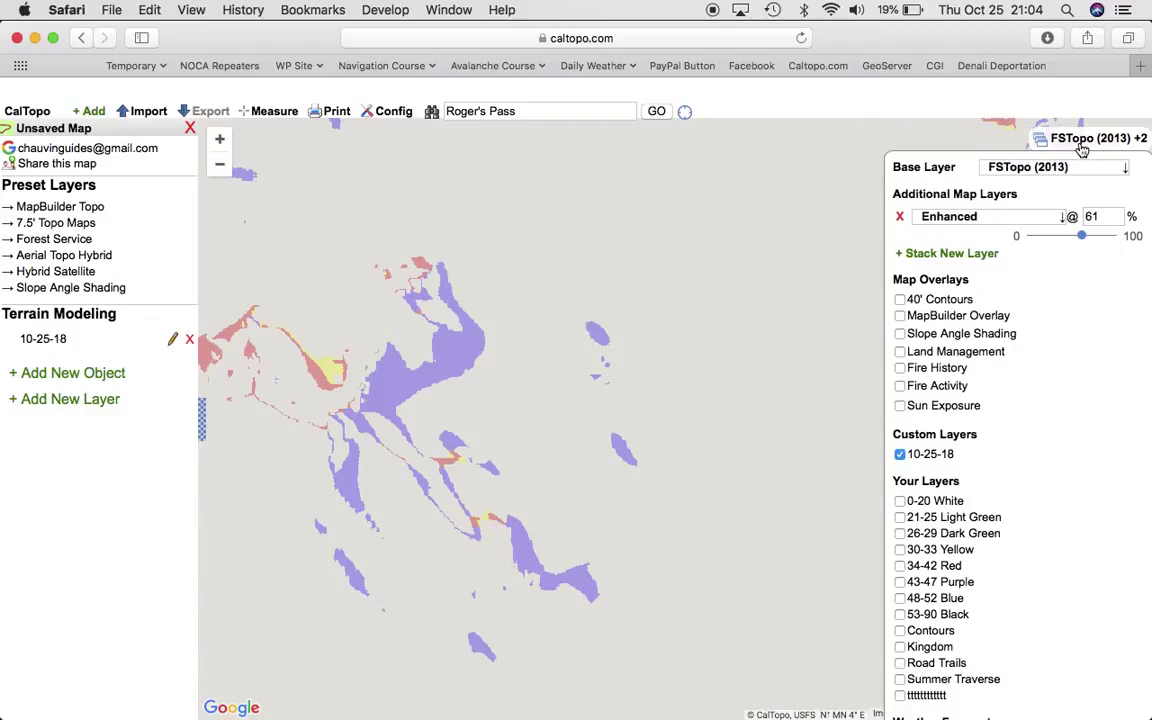
pyautogui.click(1058, 170)
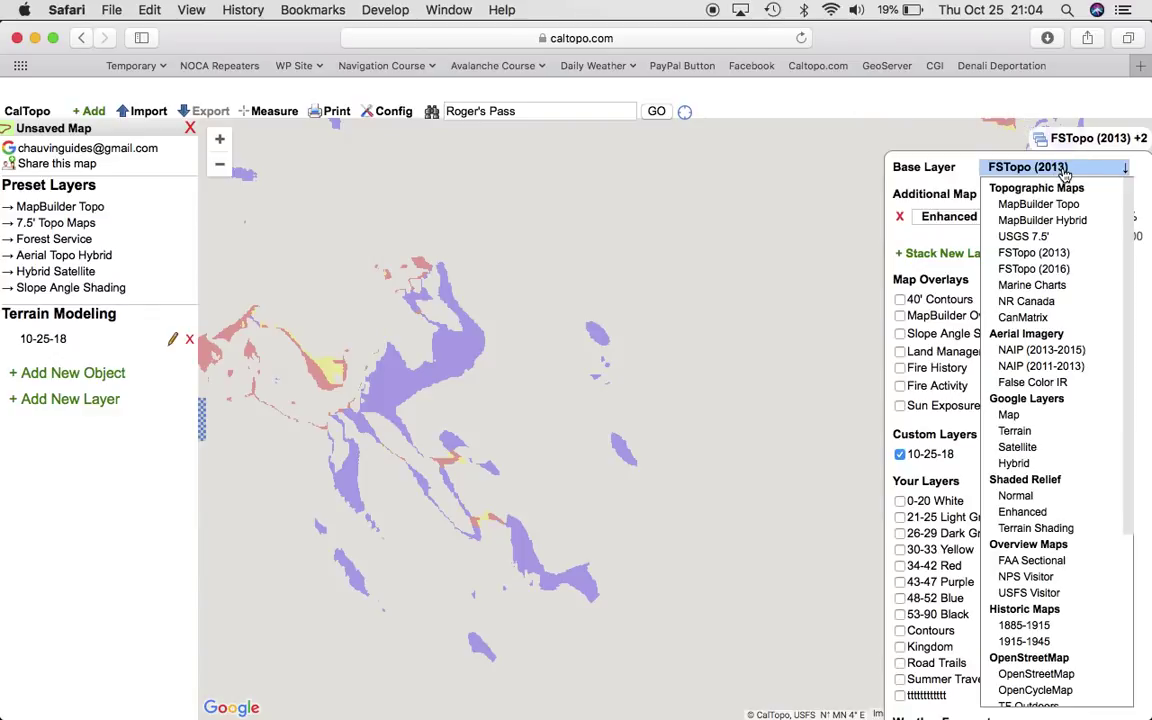
pyautogui.click(1030, 237)
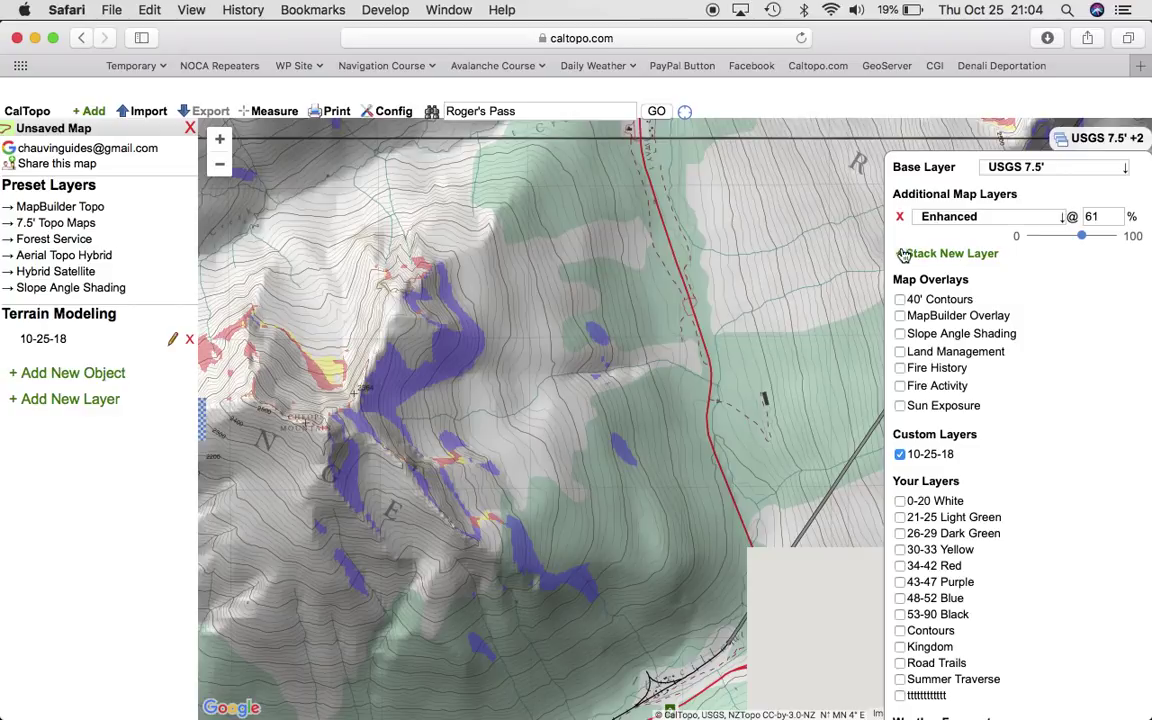
pyautogui.moveTo(463, 460); pyautogui.dragTo(725, 490)
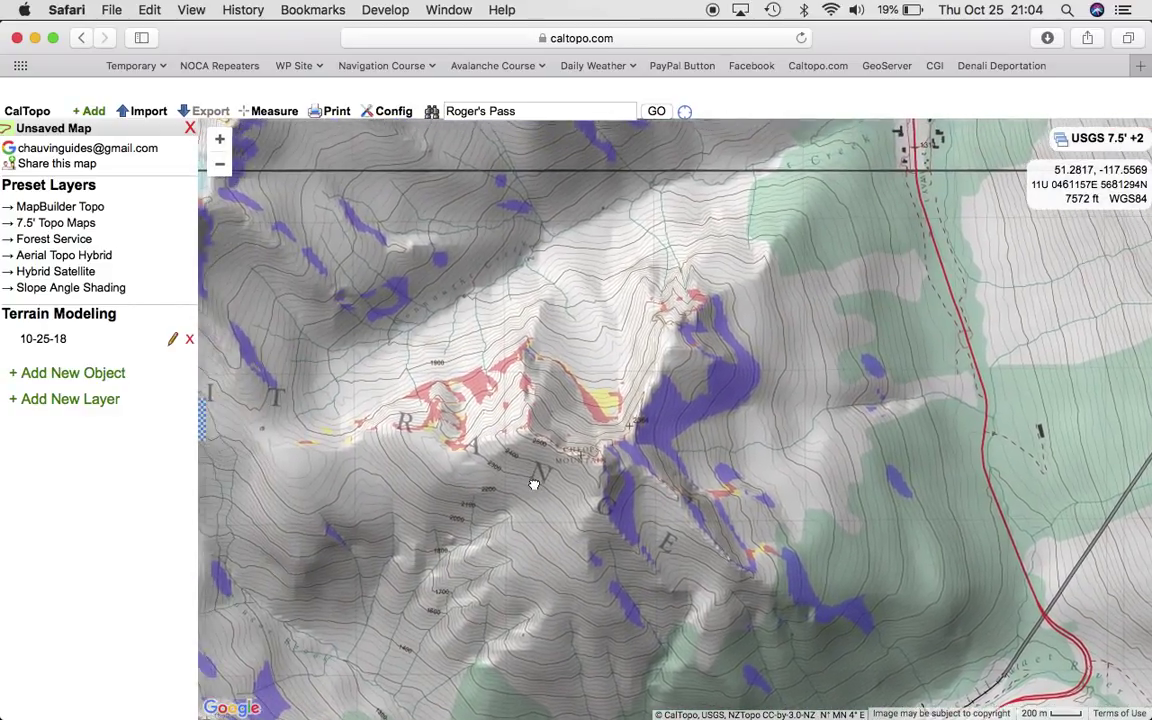
pyautogui.moveTo(355, 473); pyautogui.dragTo(485, 488)
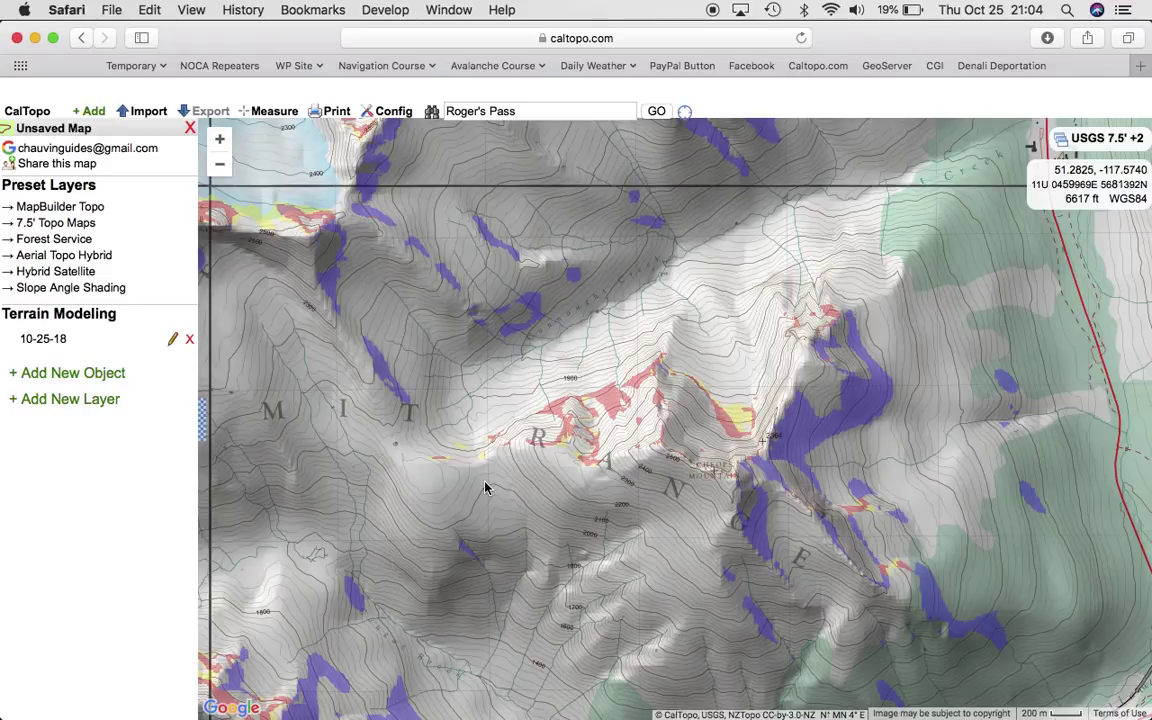
# Rename the 10-25-18 terrain shading layer as "10-25-18 Roger's" and save it.
pyautogui.click(172, 343)
pyautogui.click(329, 337)
pyautogui.write("Roger's")
pyautogui.click(880, 508)
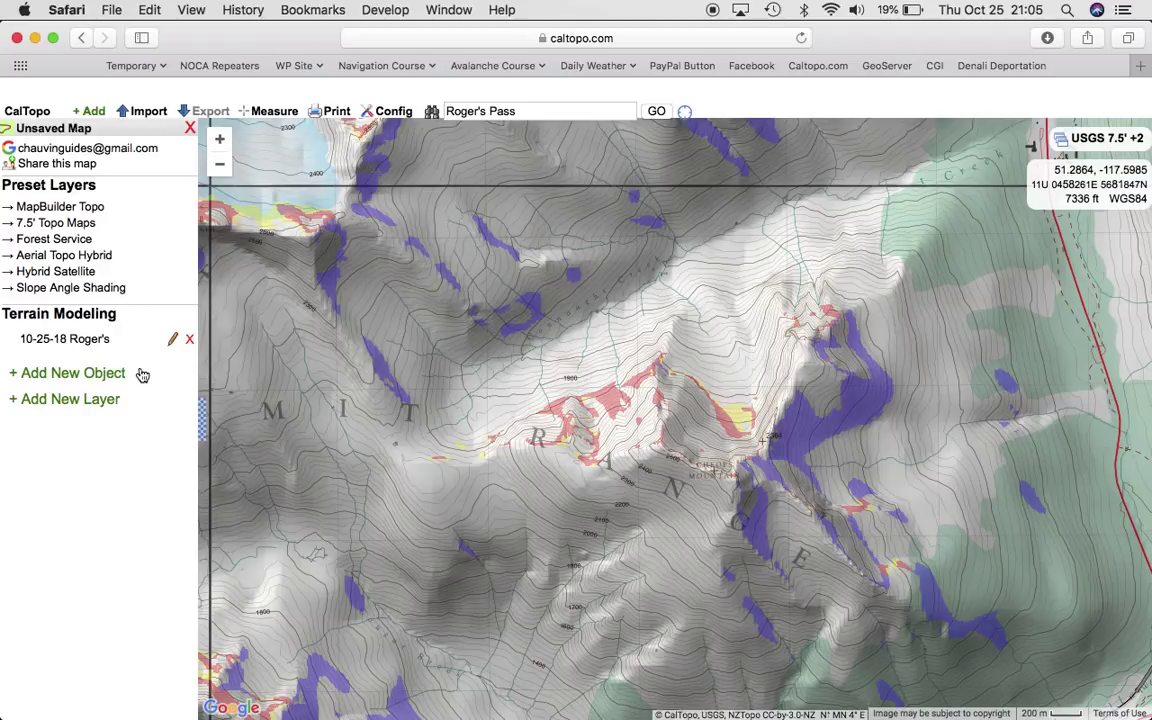
# Try a PDF print layout at 1:24,000 scale with the page centred on the ridge near Cheops Mountain, and close the print setup.
pyautogui.moveTo(310, 108)
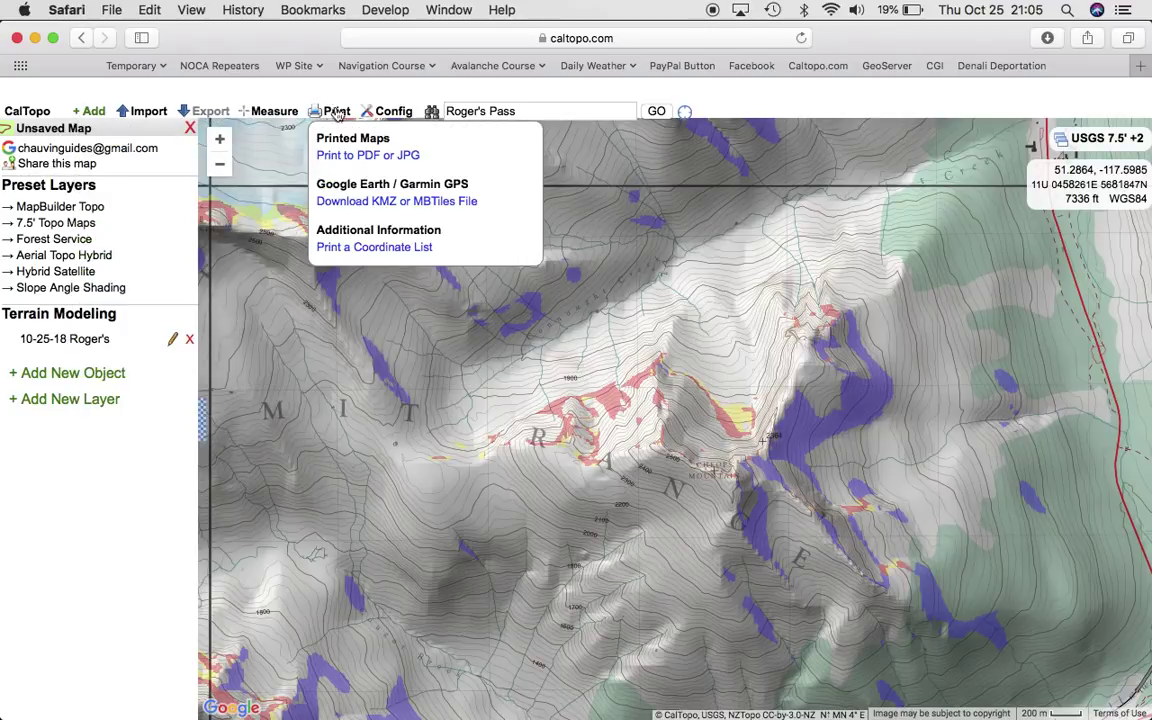
pyautogui.click(341, 157)
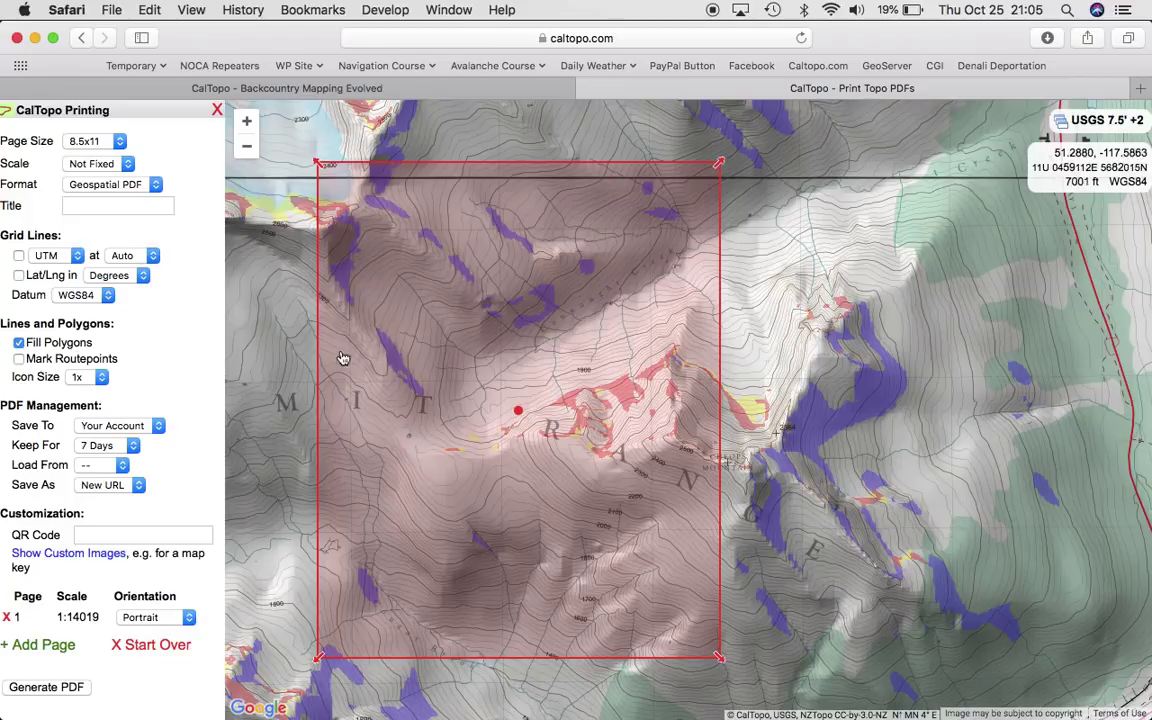
pyautogui.click(110, 163)
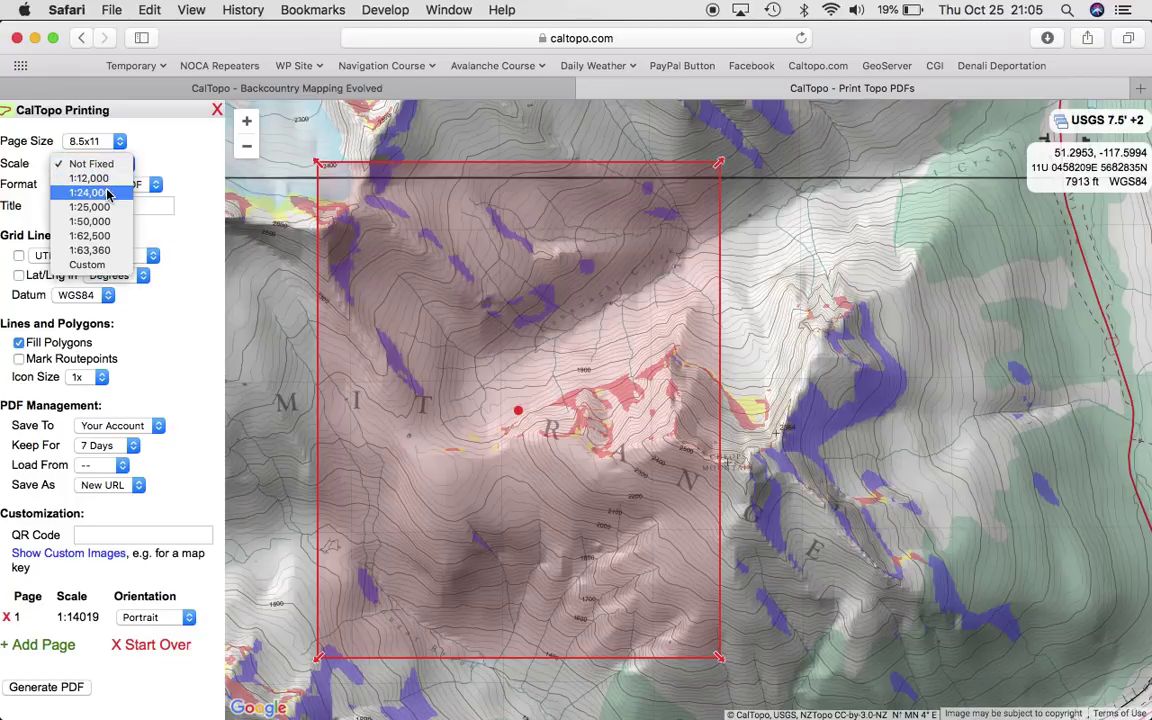
pyautogui.click(113, 190)
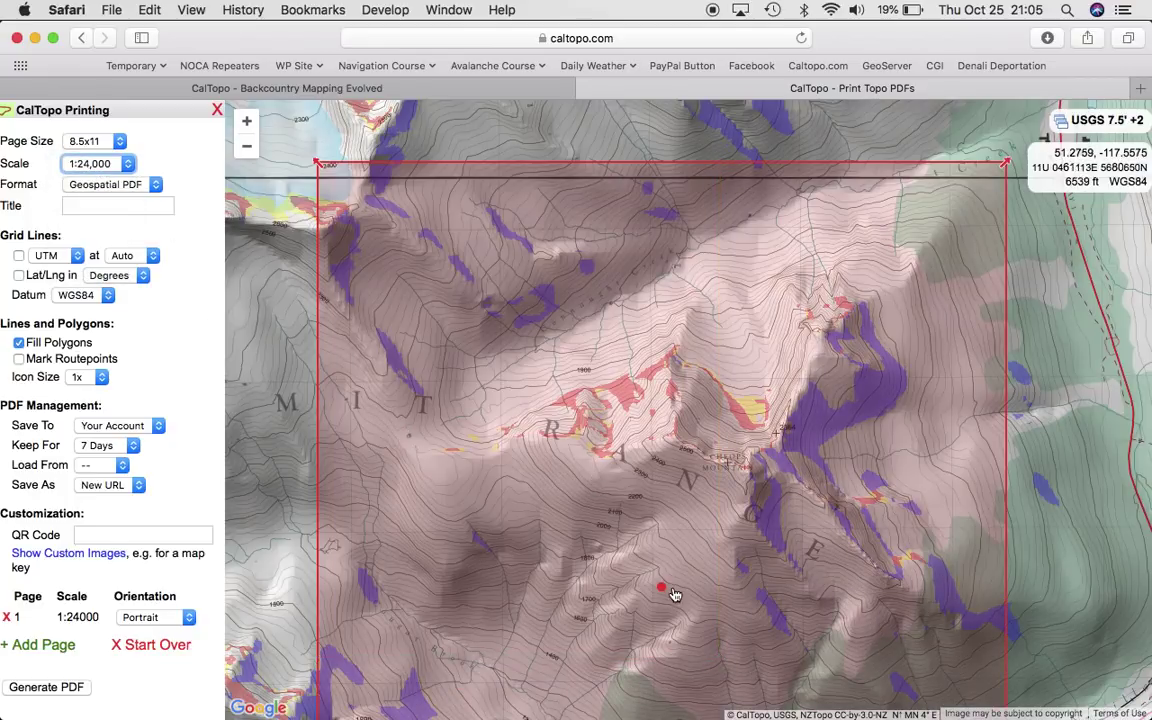
pyautogui.moveTo(663, 591); pyautogui.dragTo(673, 468)
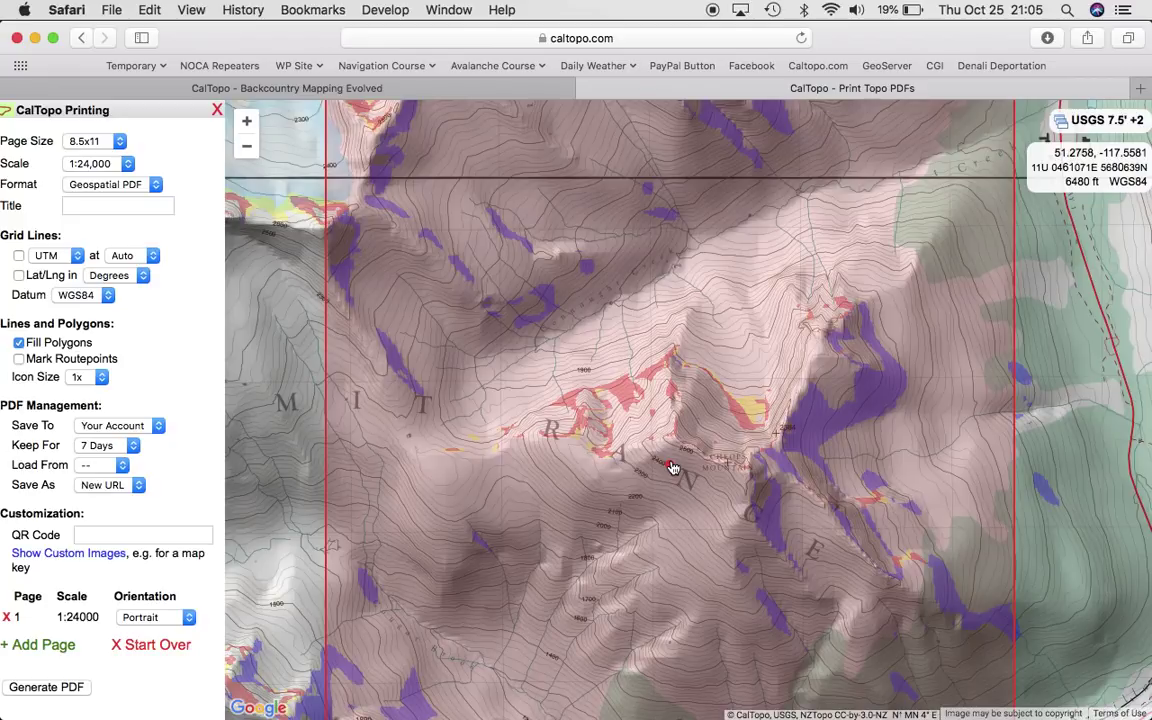
pyautogui.click(216, 110)
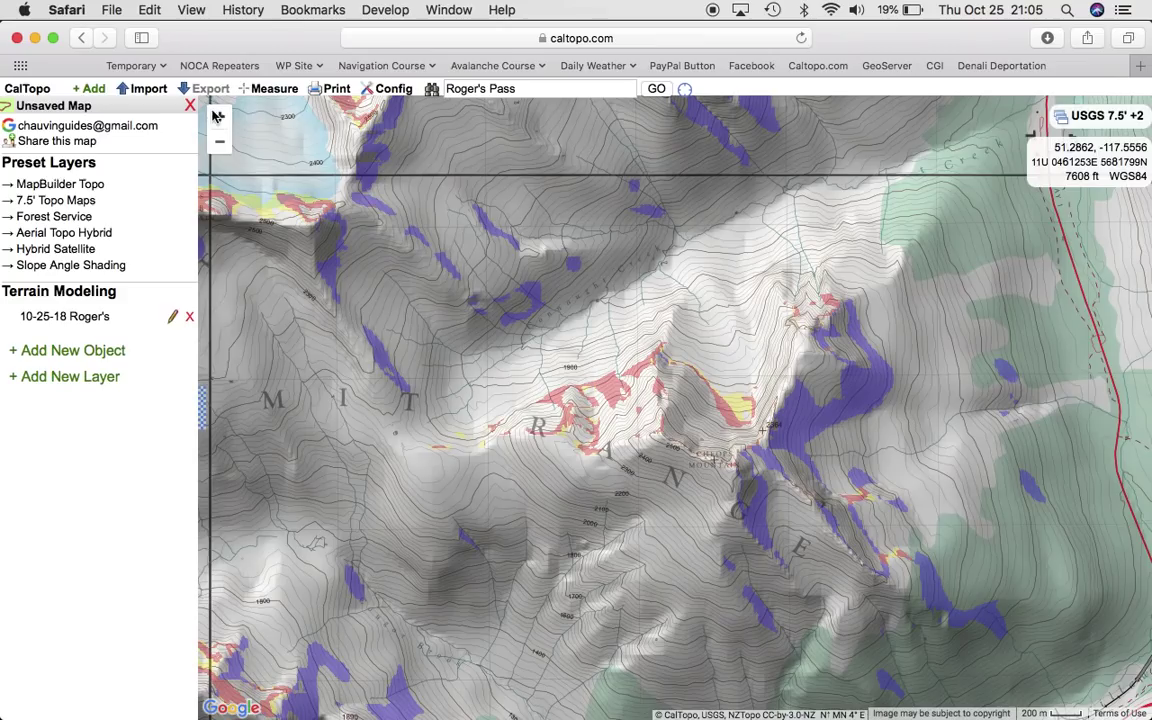
# Try drawing a line with snapping set to None up the slopes northwest of Cheops Mountain, and cancel it.
pyautogui.click(88, 88)
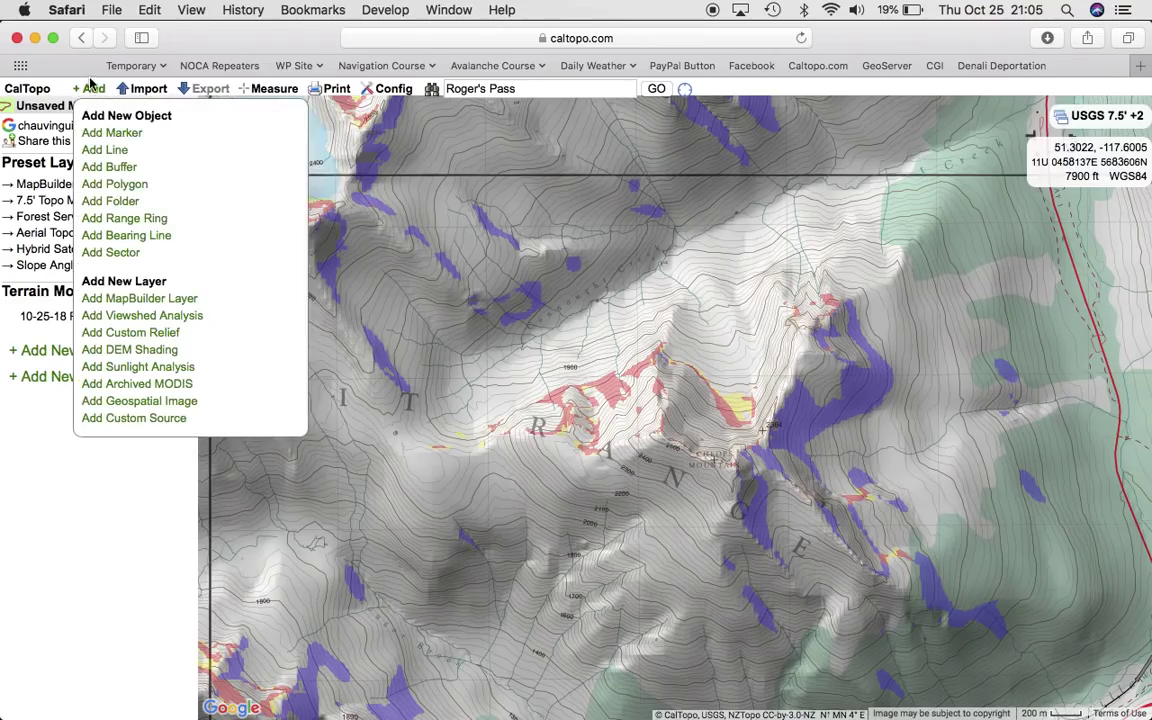
pyautogui.click(104, 150)
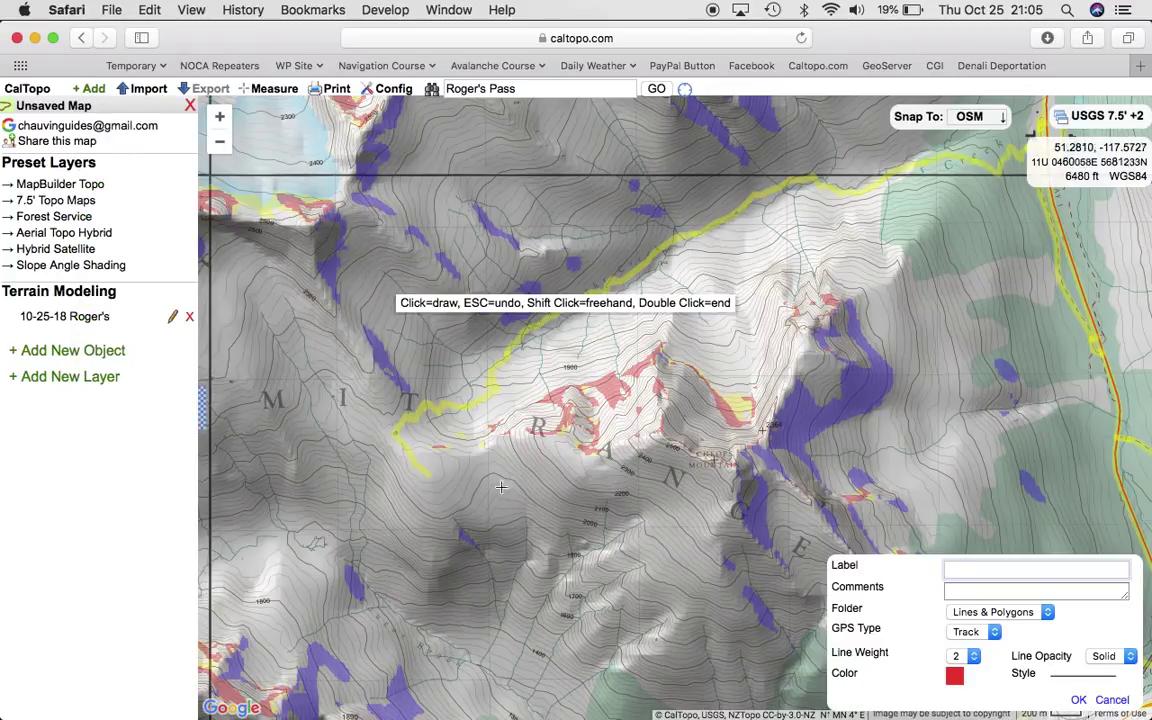
pyautogui.click(1000, 121)
pyautogui.click(975, 139)
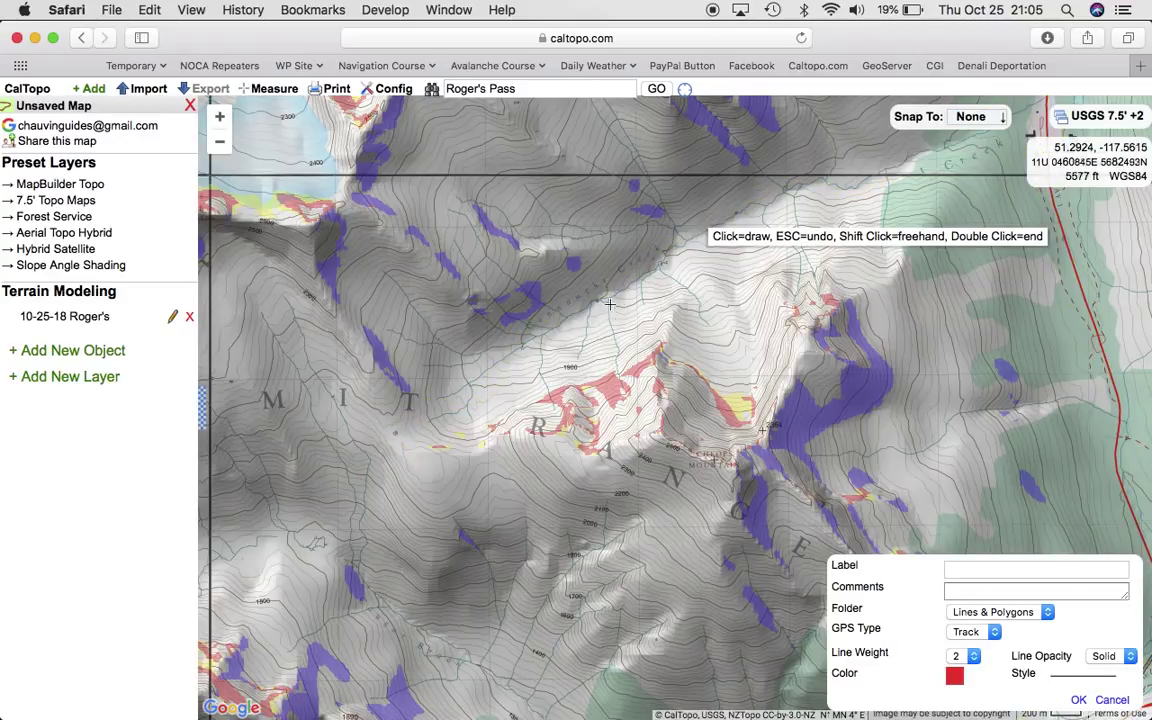
pyautogui.click(717, 314)
pyautogui.click(731, 352)
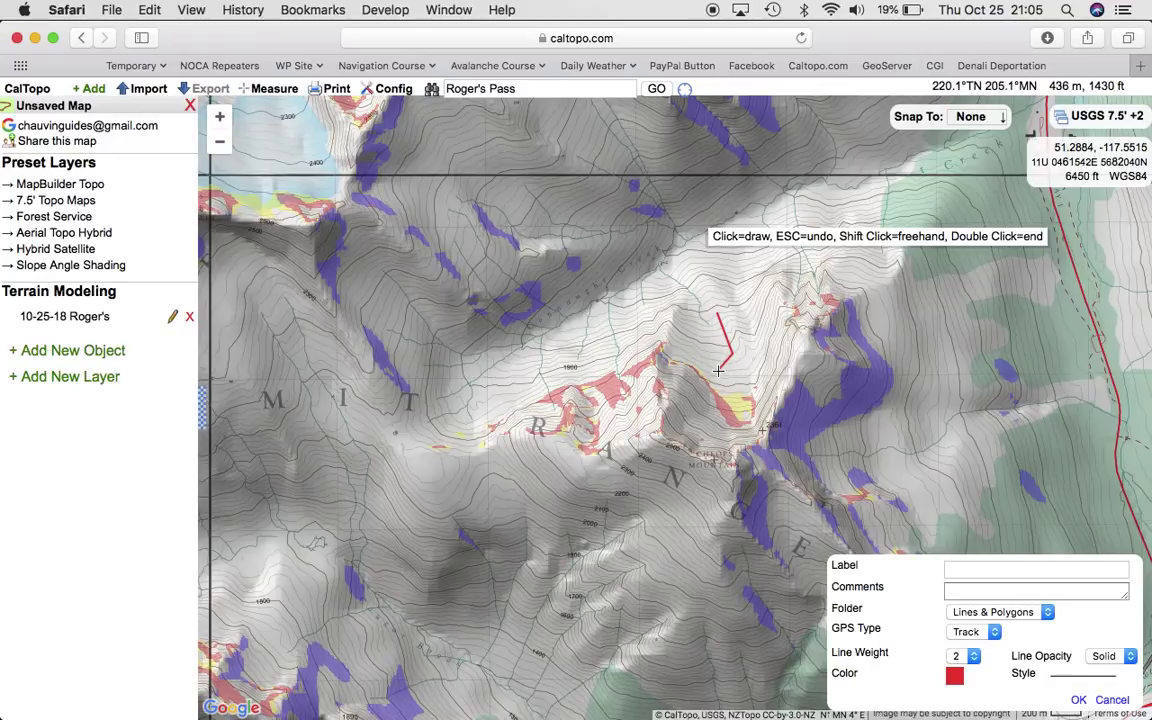
pyautogui.click(673, 400)
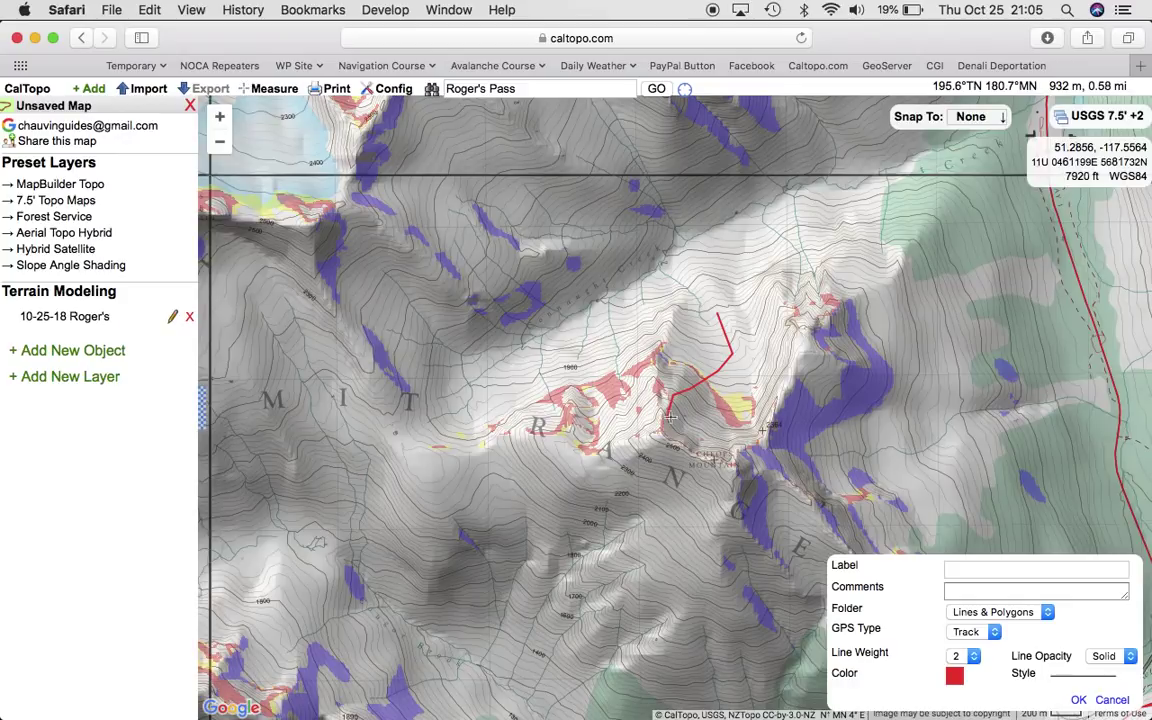
pyautogui.click(1110, 701)
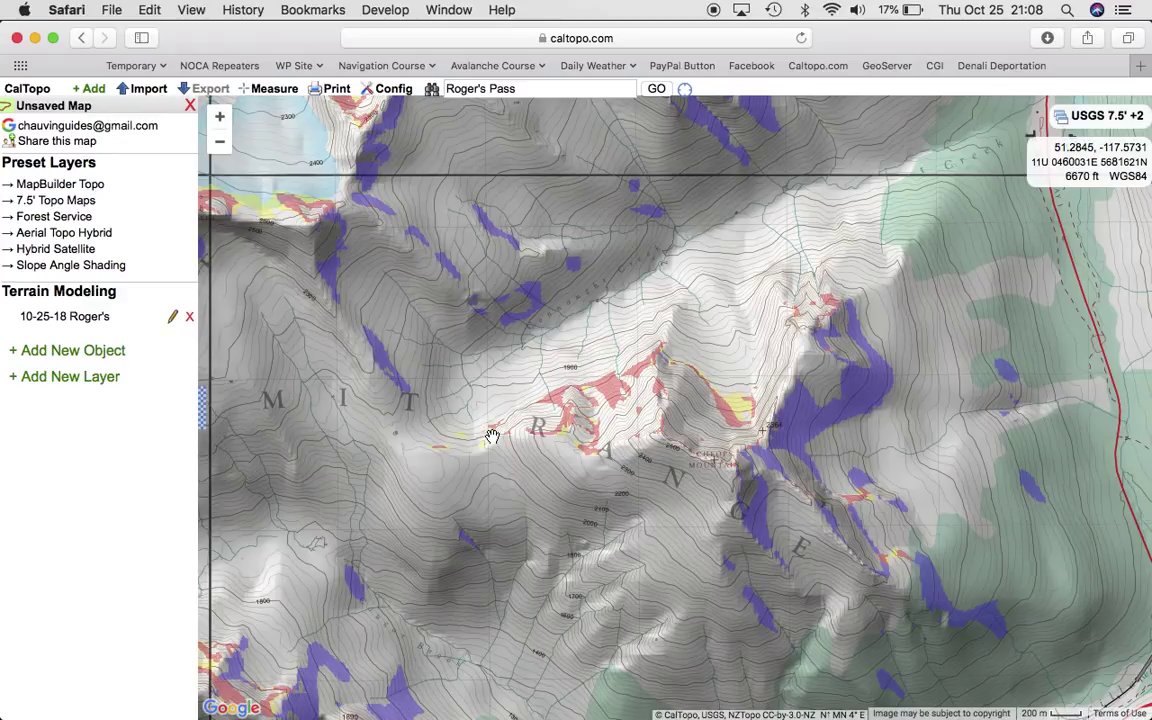
# Review the shading rules of the 10-25-18 Roger's layer and the slope angle options, and save the layer with its existing rules.
pyautogui.click(173, 318)
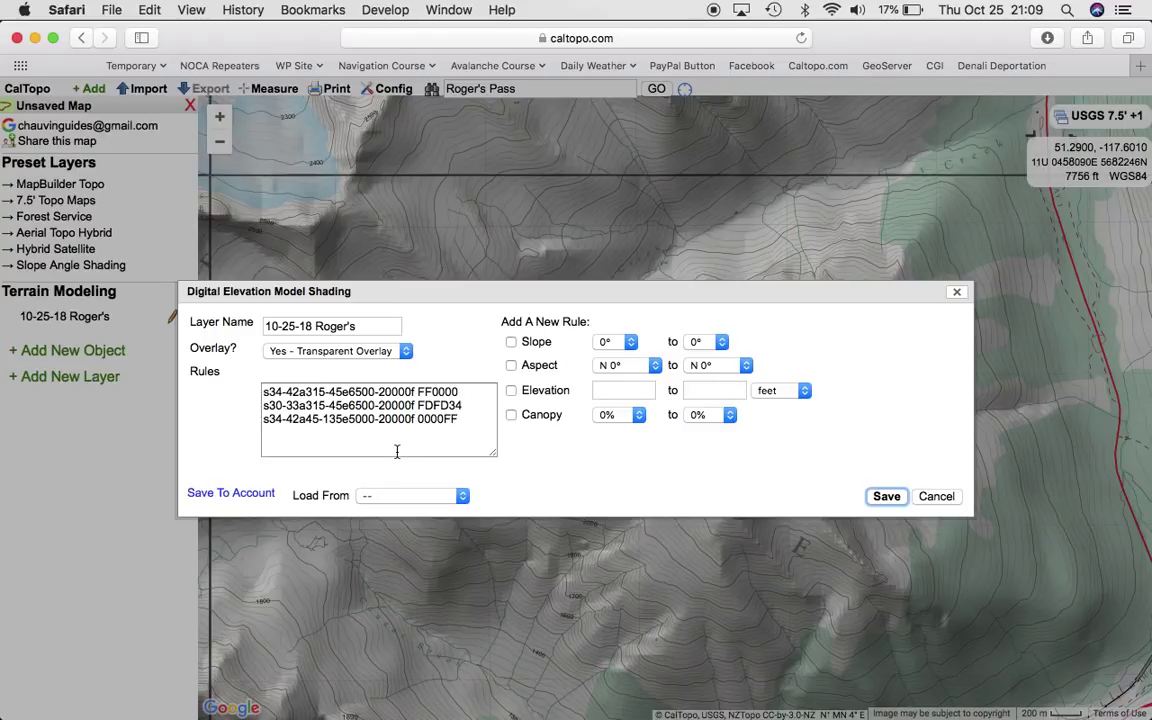
pyautogui.click(630, 342)
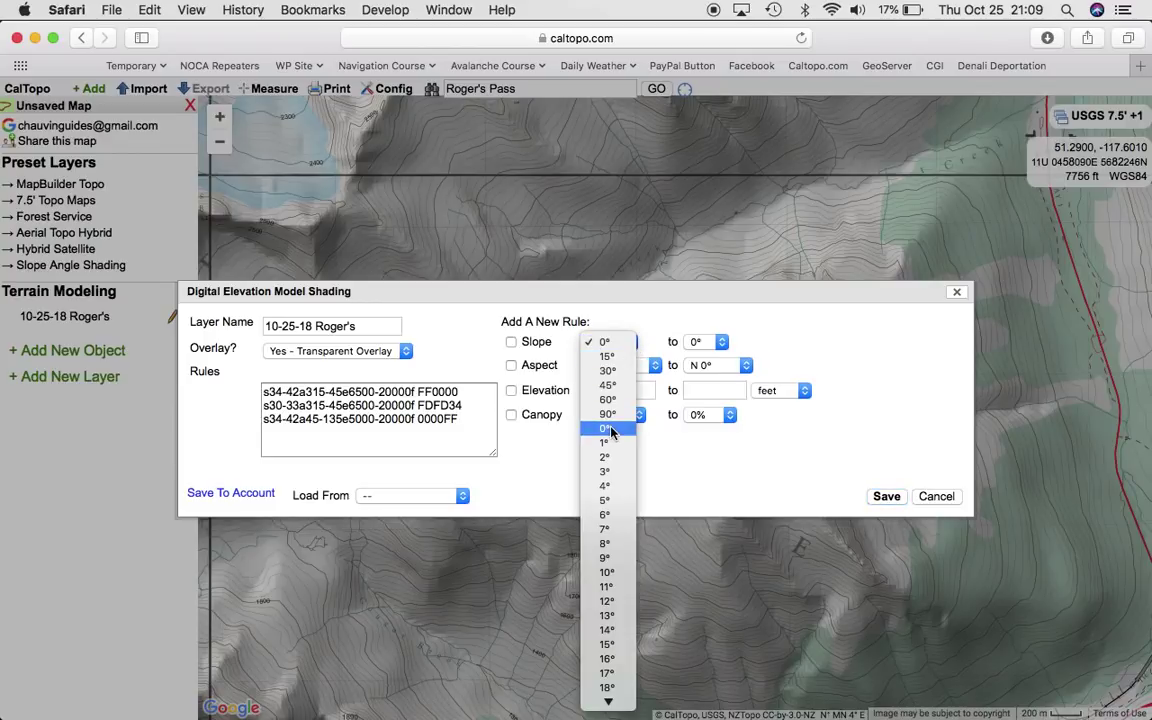
pyautogui.click(757, 499)
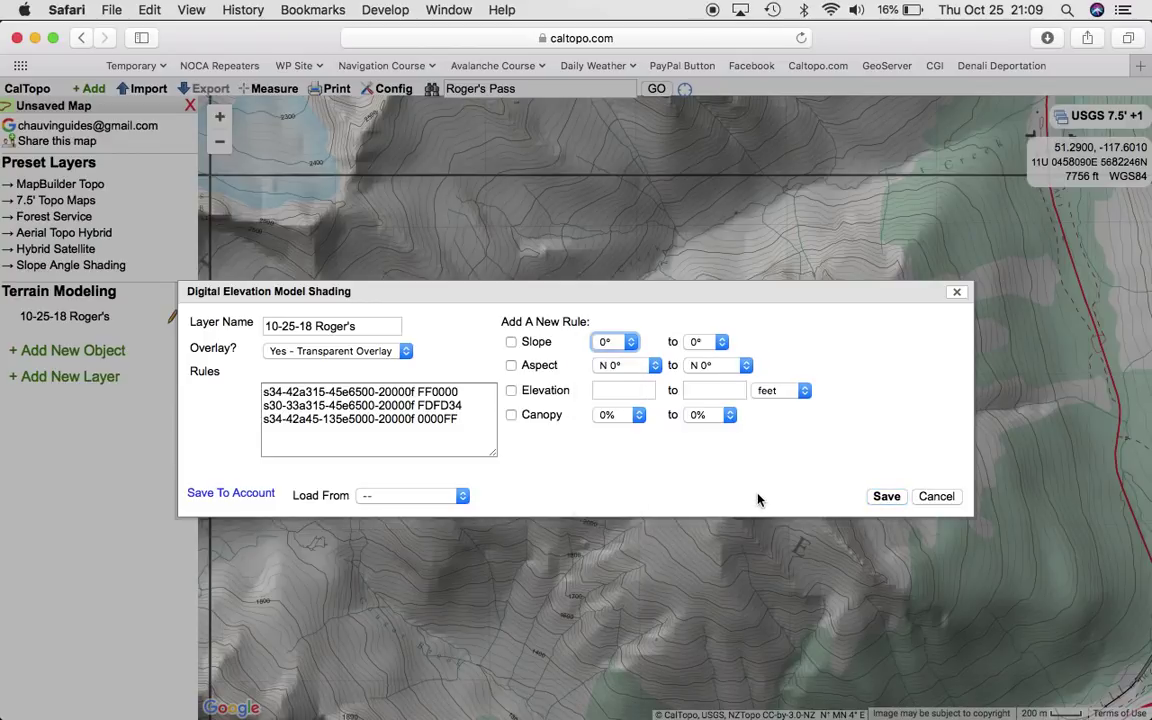
pyautogui.click(956, 296)
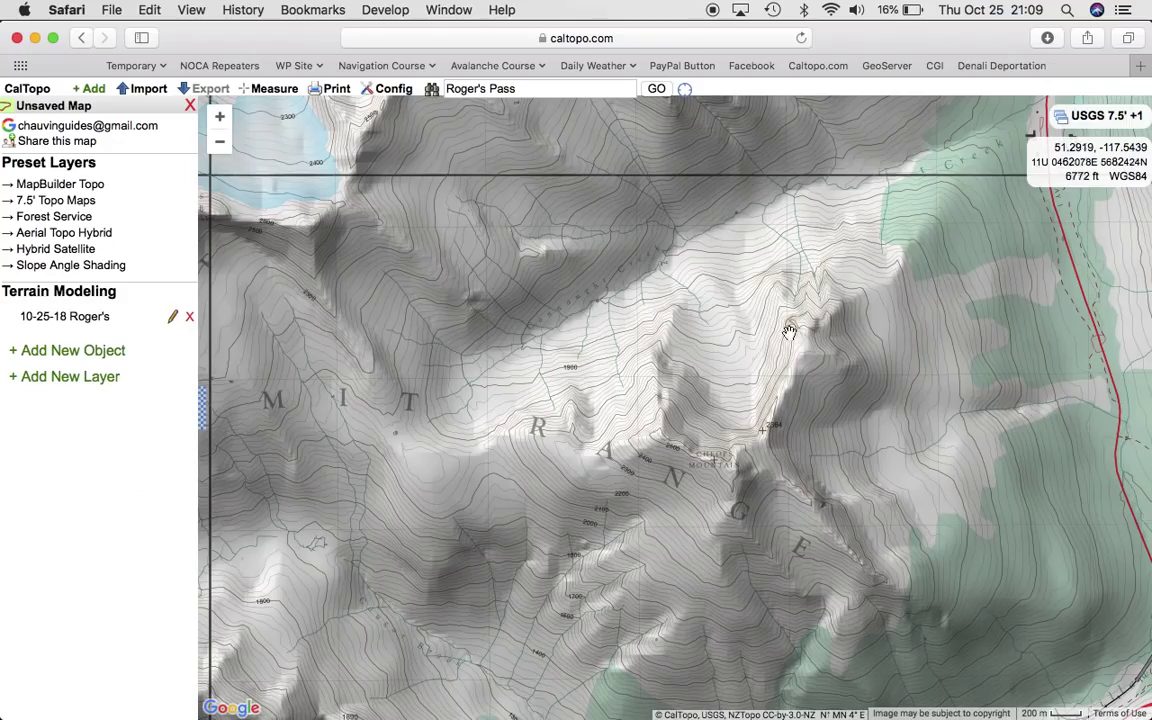
pyautogui.click(172, 316)
pyautogui.click(884, 499)
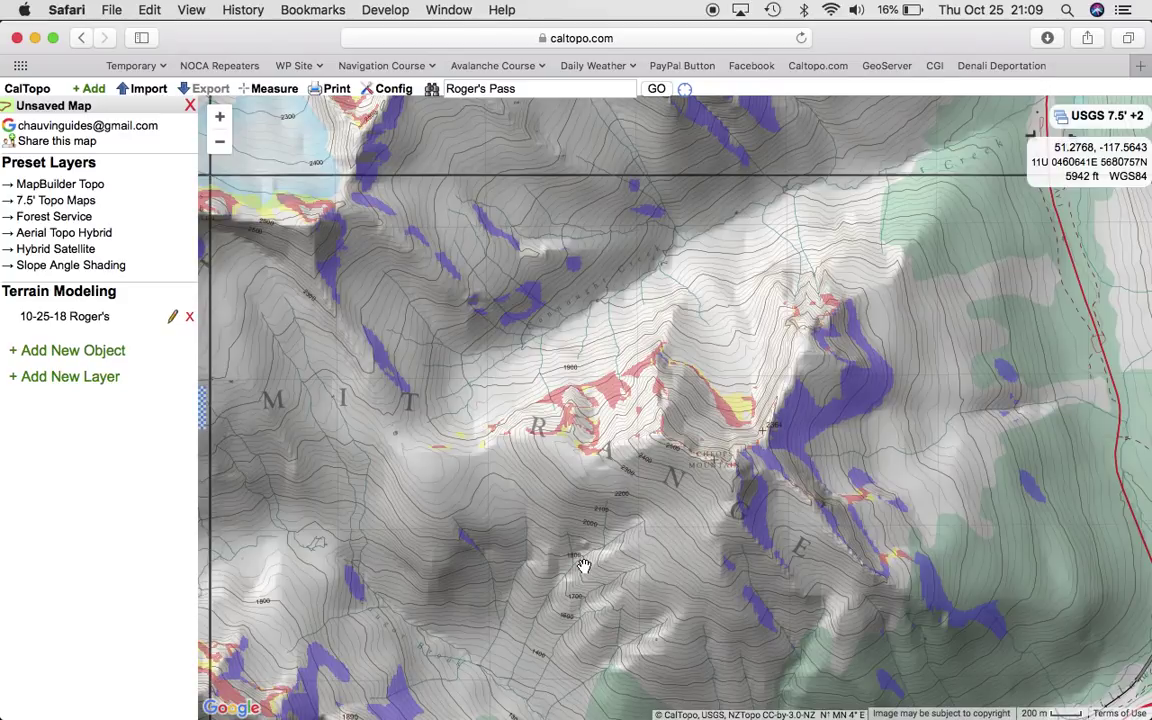
# Examine the shaded slopes north of Cheops Mountain, past Ursus Minor and Grizzly Mountain toward Hermit Mountain.
pyautogui.moveTo(589, 486); pyautogui.dragTo(610, 598)
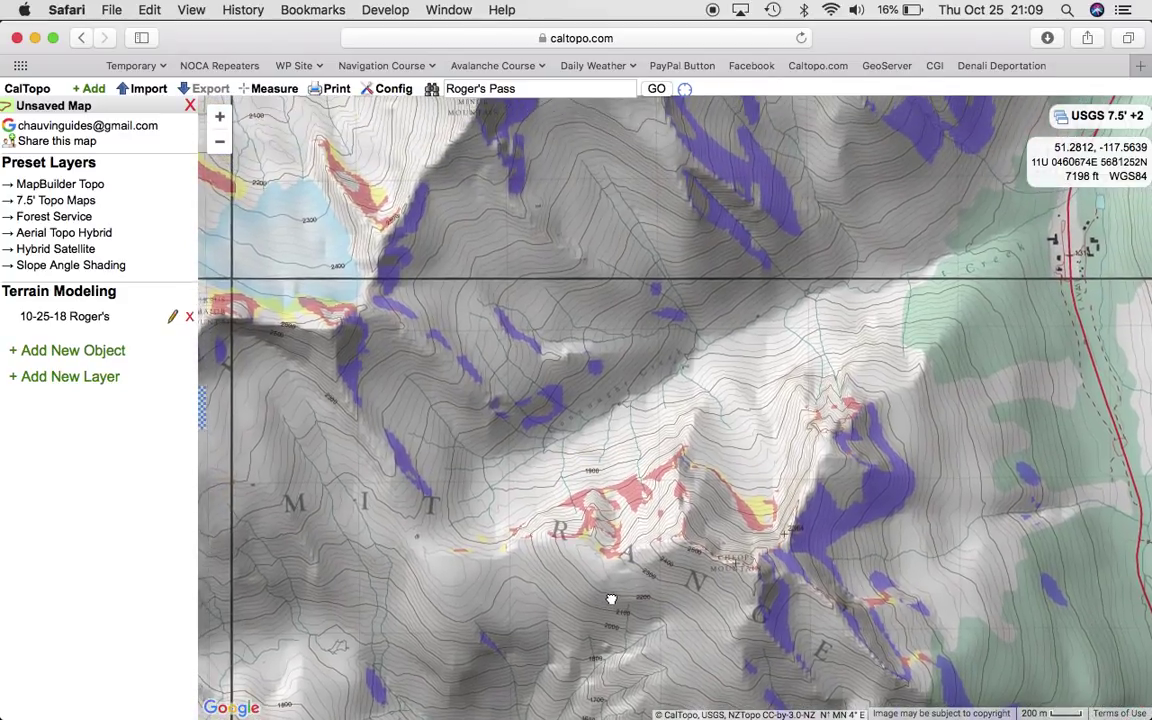
pyautogui.moveTo(596, 381); pyautogui.dragTo(593, 521)
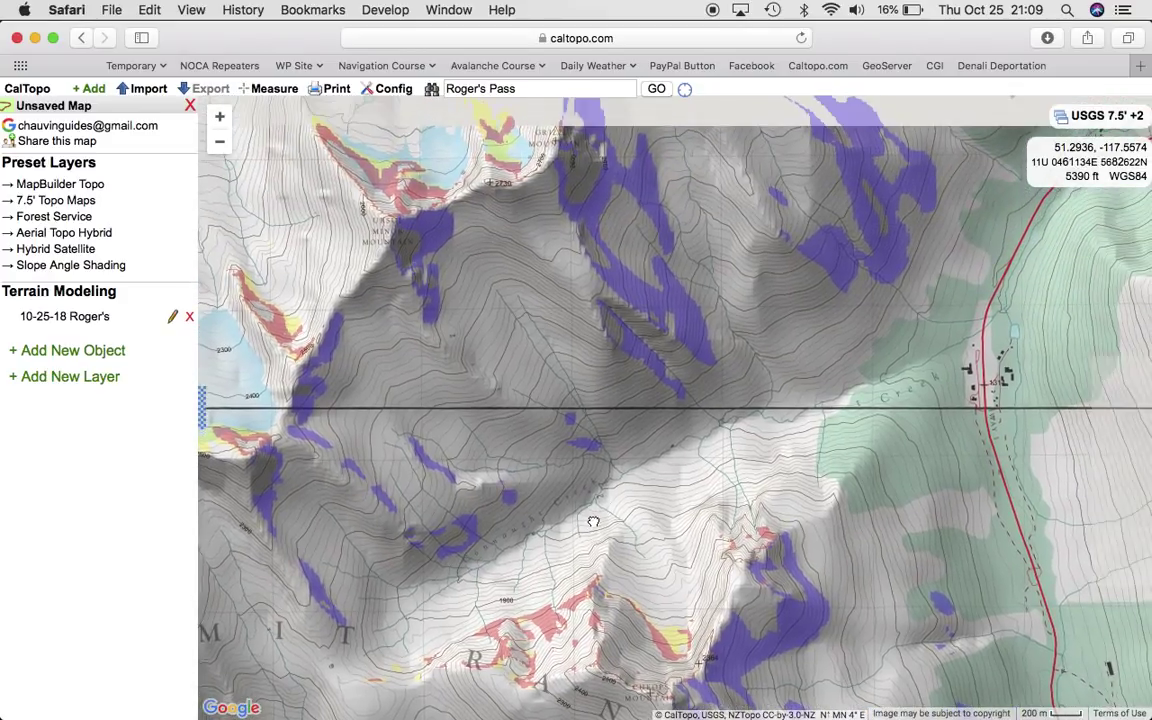
pyautogui.moveTo(630, 406); pyautogui.dragTo(625, 520)
pyautogui.moveTo(715, 281); pyautogui.dragTo(703, 386)
pyautogui.moveTo(764, 261); pyautogui.dragTo(730, 351)
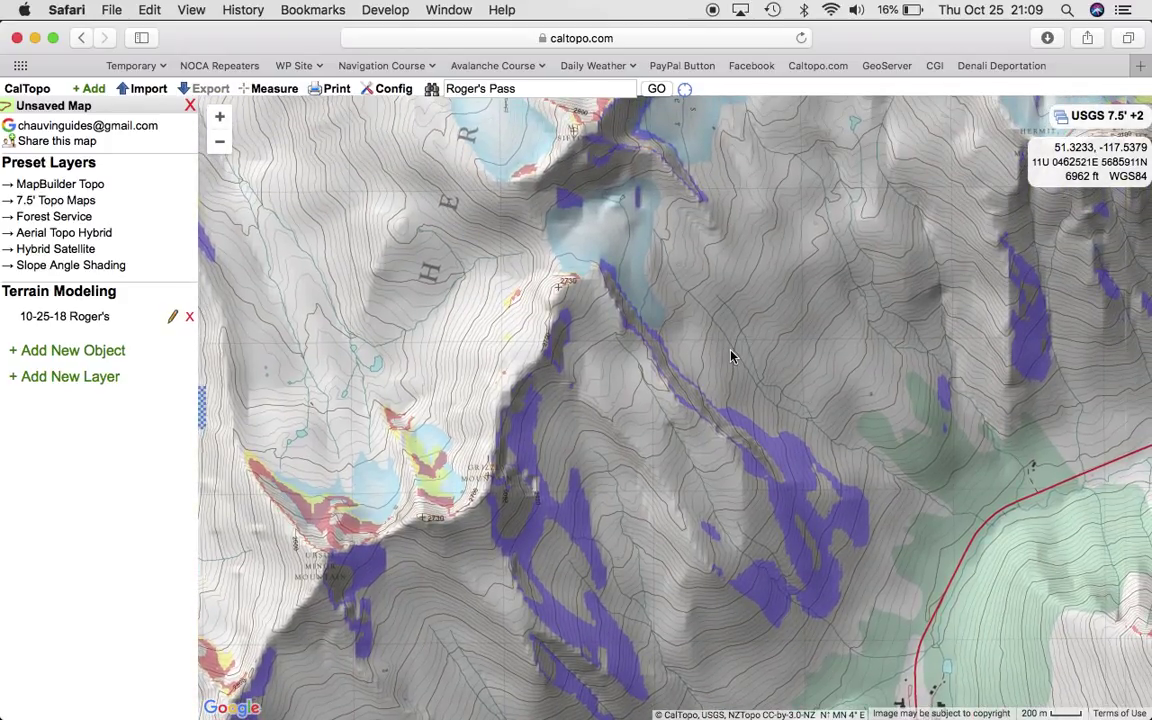
pyautogui.moveTo(784, 296); pyautogui.dragTo(630, 301)
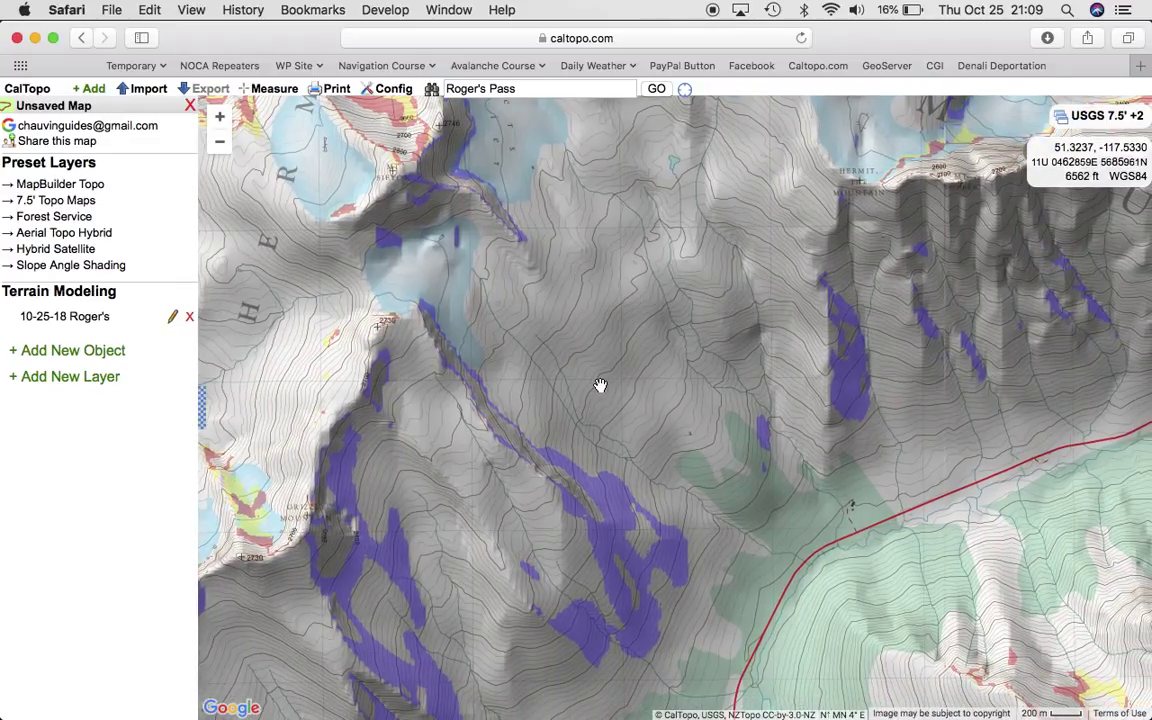
pyautogui.moveTo(586, 494); pyautogui.dragTo(607, 458)
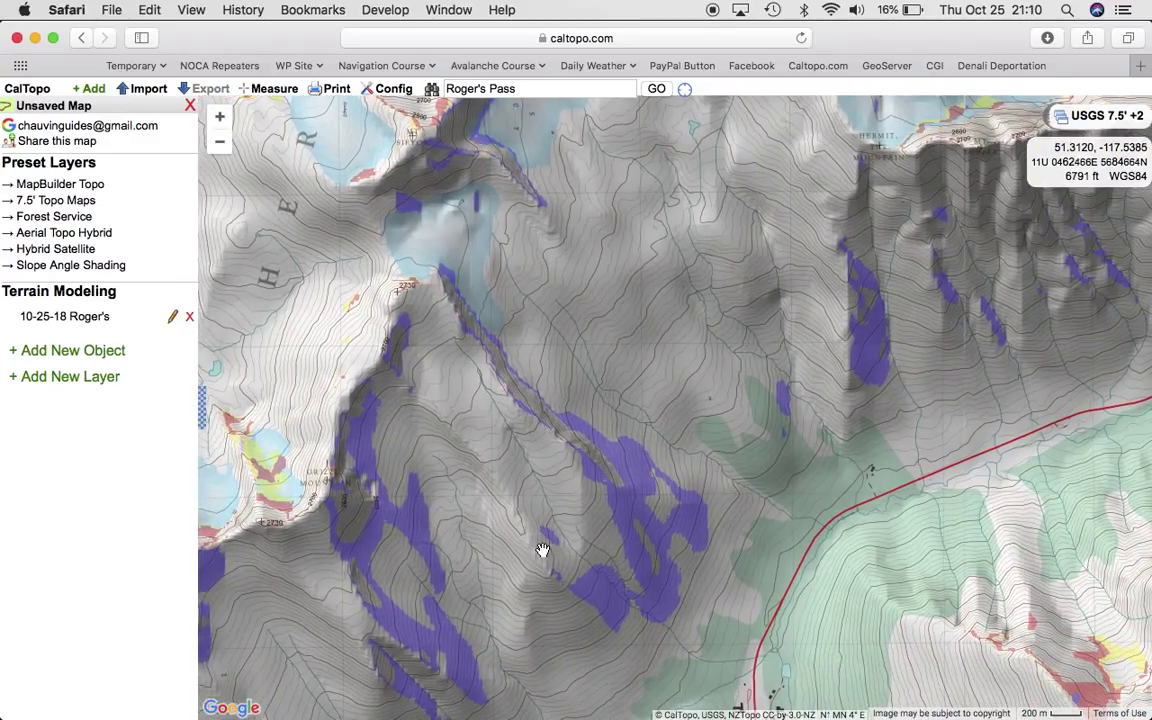